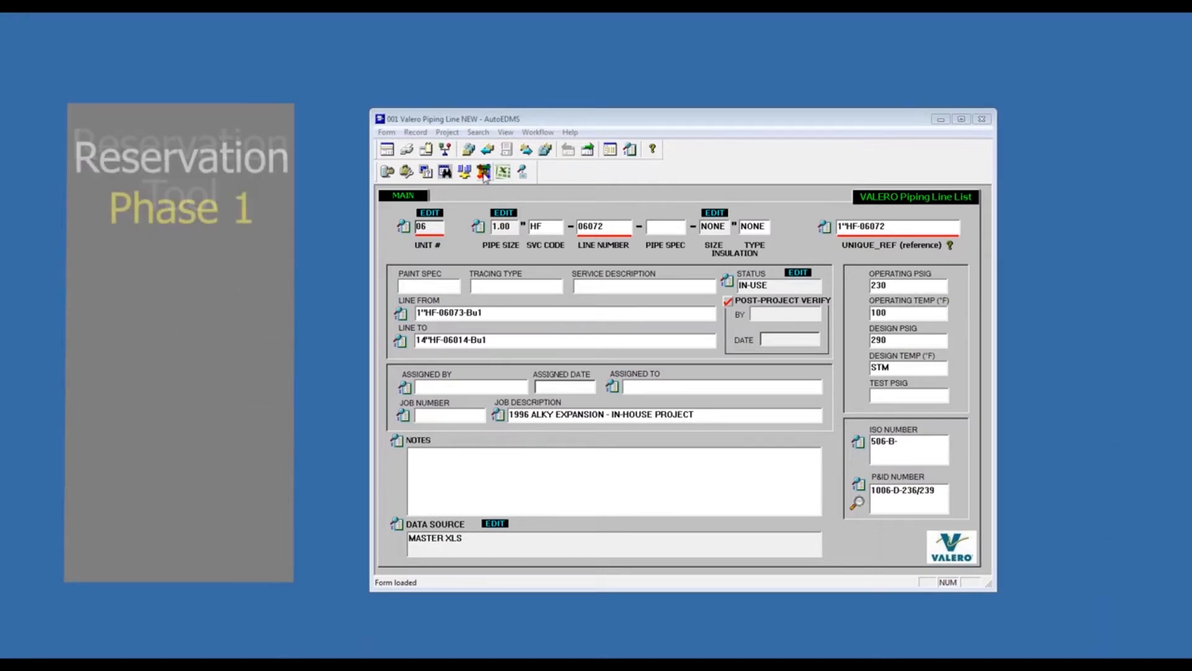
# - Start the piping line number reservation tool and choose unit 20 for the new line numbers
pyautogui.click(484, 172)
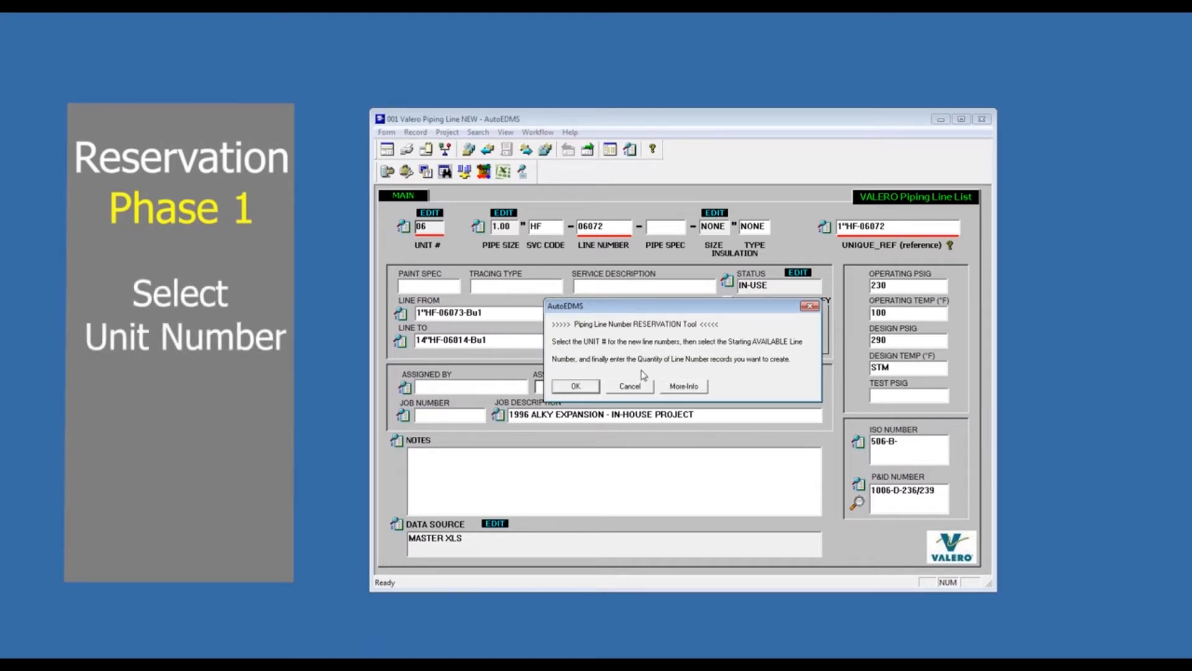
pyautogui.click(577, 387)
pyautogui.click(794, 386)
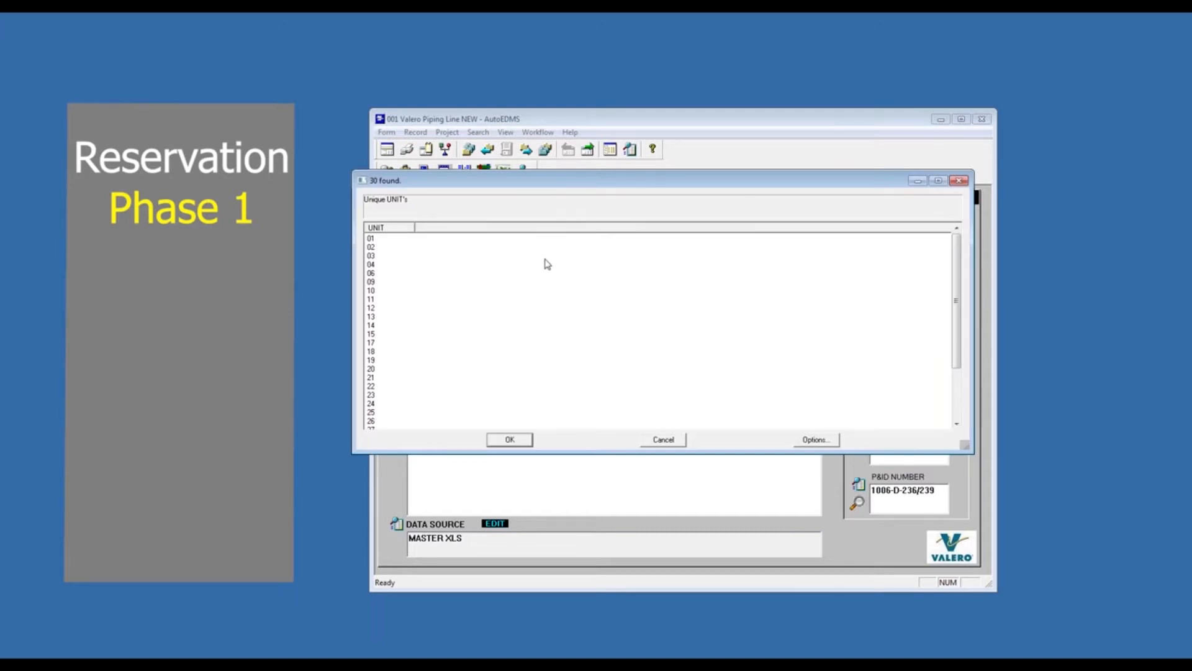
pyautogui.click(373, 369)
pyautogui.moveTo(357, 274); pyautogui.dragTo(477, 280)
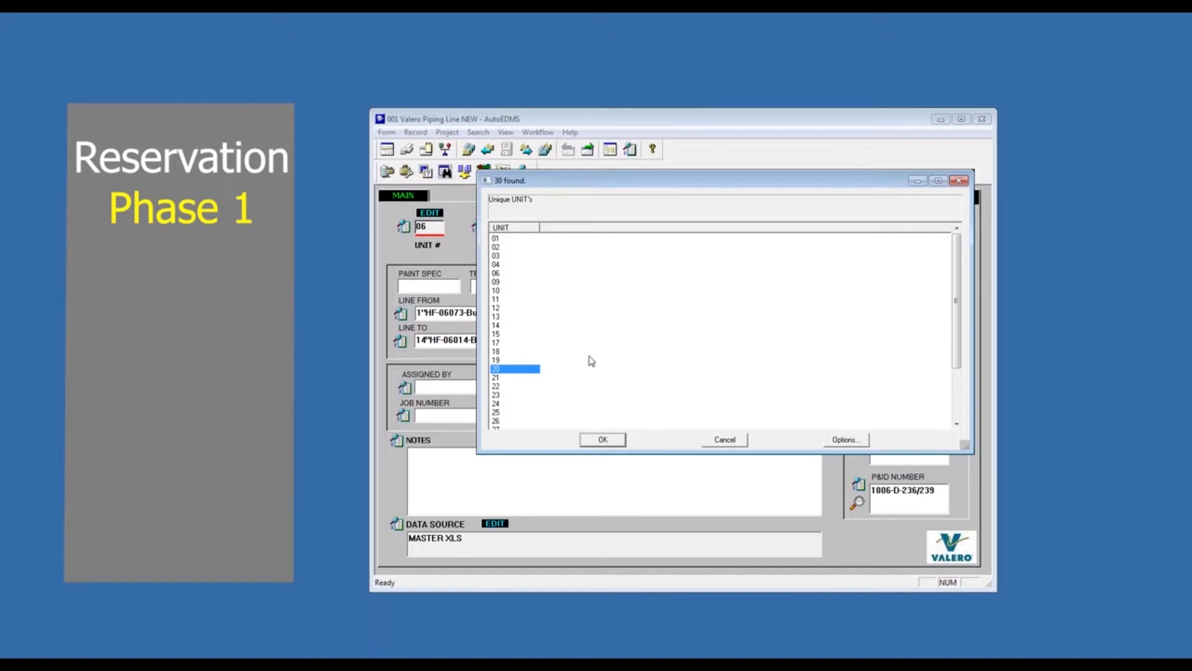
pyautogui.click(602, 440)
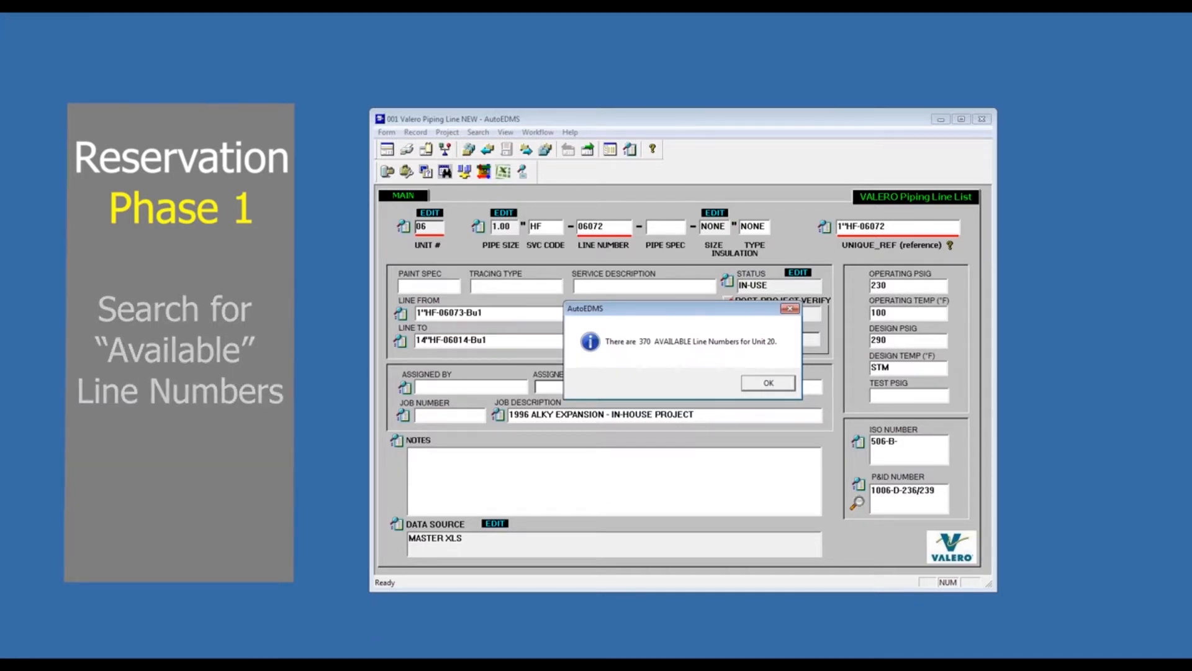
pyautogui.click(769, 384)
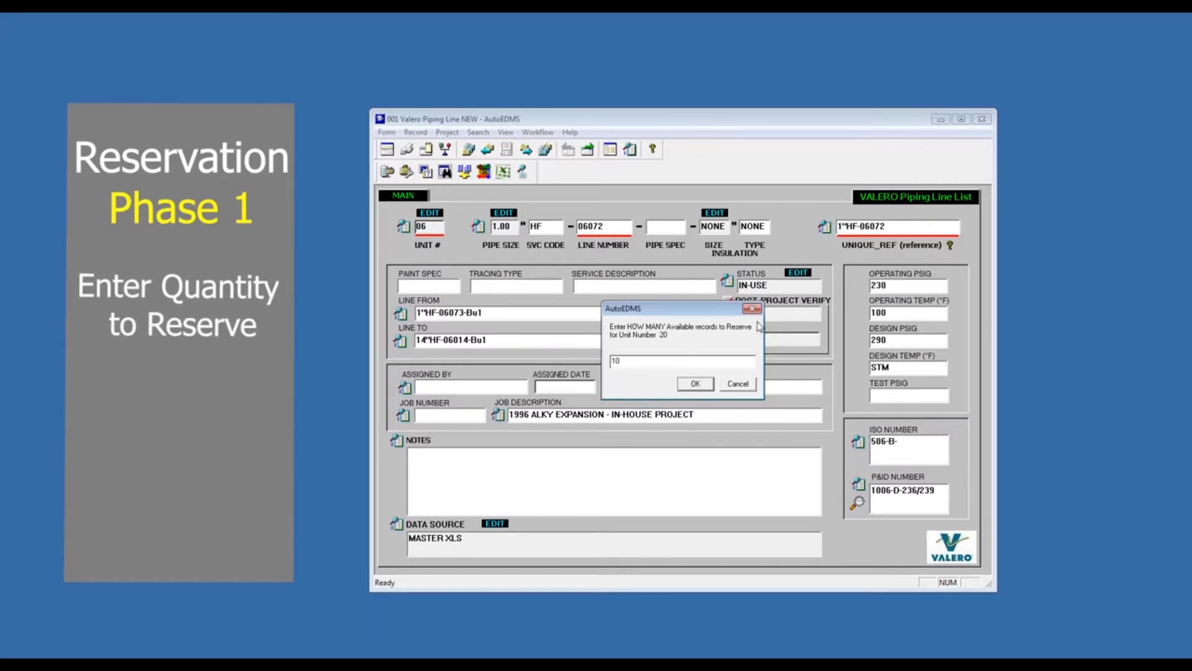
# - Set the reservation to 10 line numbers starting at available number 20300 and confirm proceeding
pyautogui.click(696, 383)
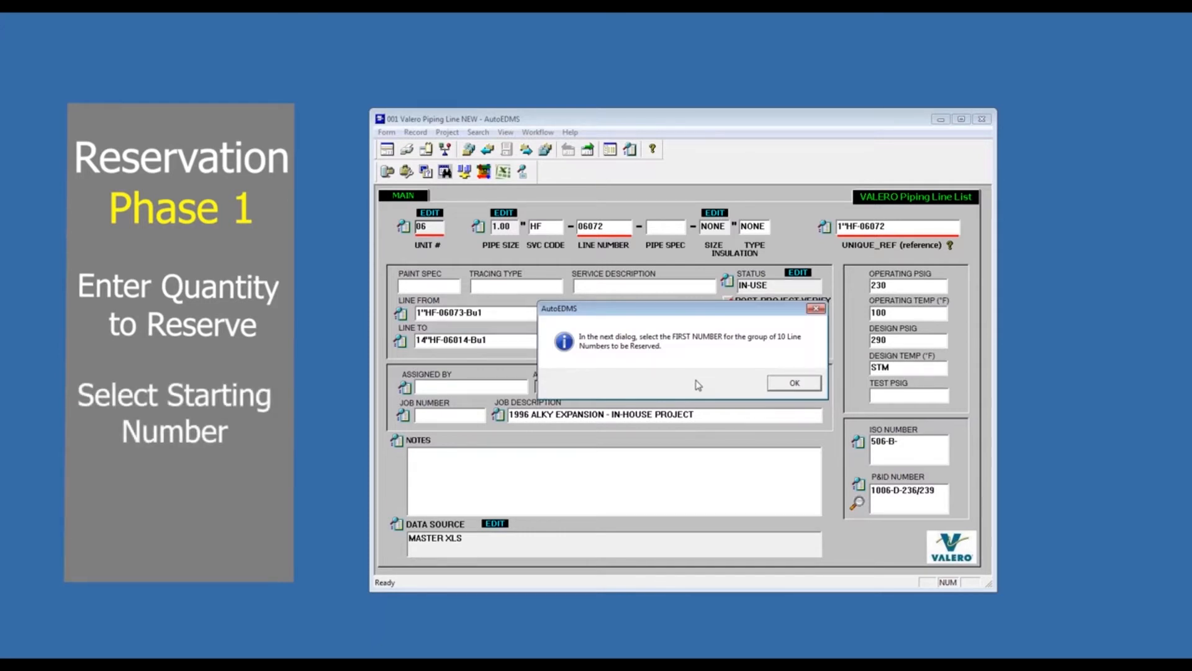
pyautogui.click(799, 384)
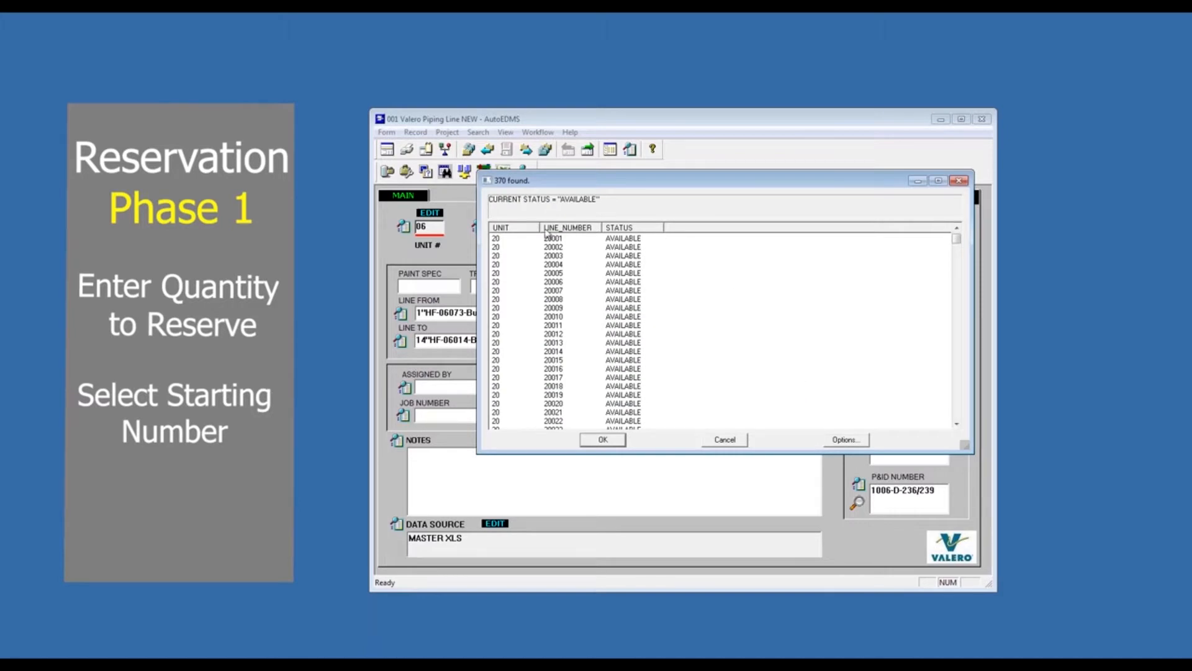
pyautogui.moveTo(539, 226); pyautogui.dragTo(549, 225)
pyautogui.moveTo(957, 238); pyautogui.dragTo(954, 368)
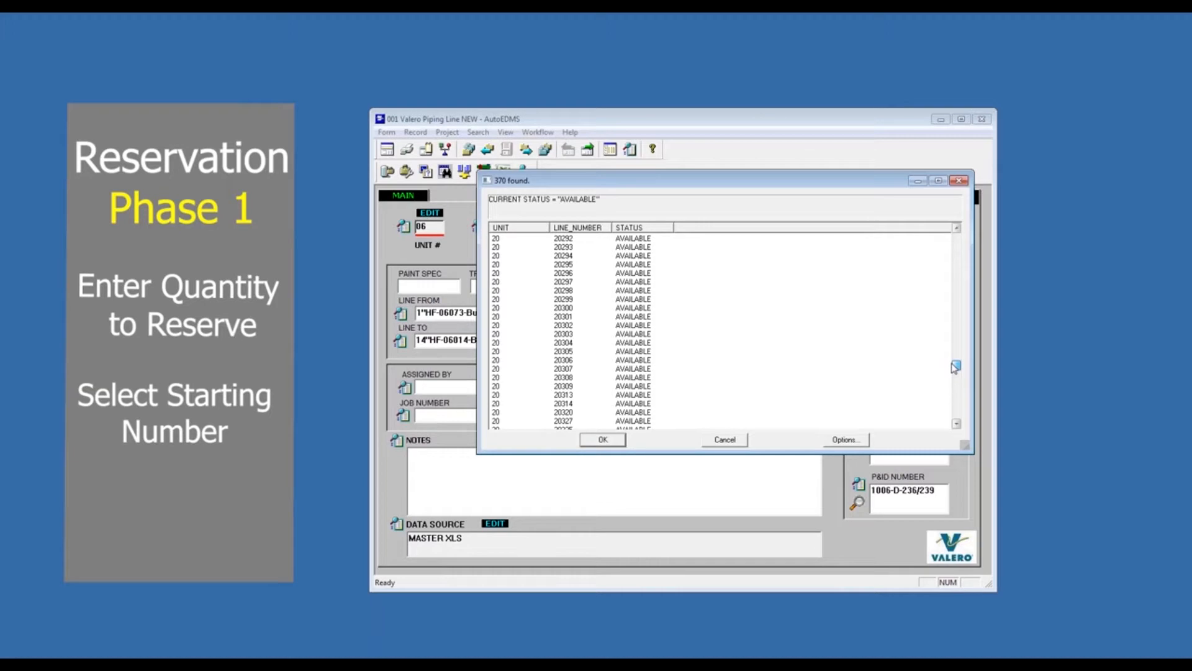
pyautogui.click(565, 309)
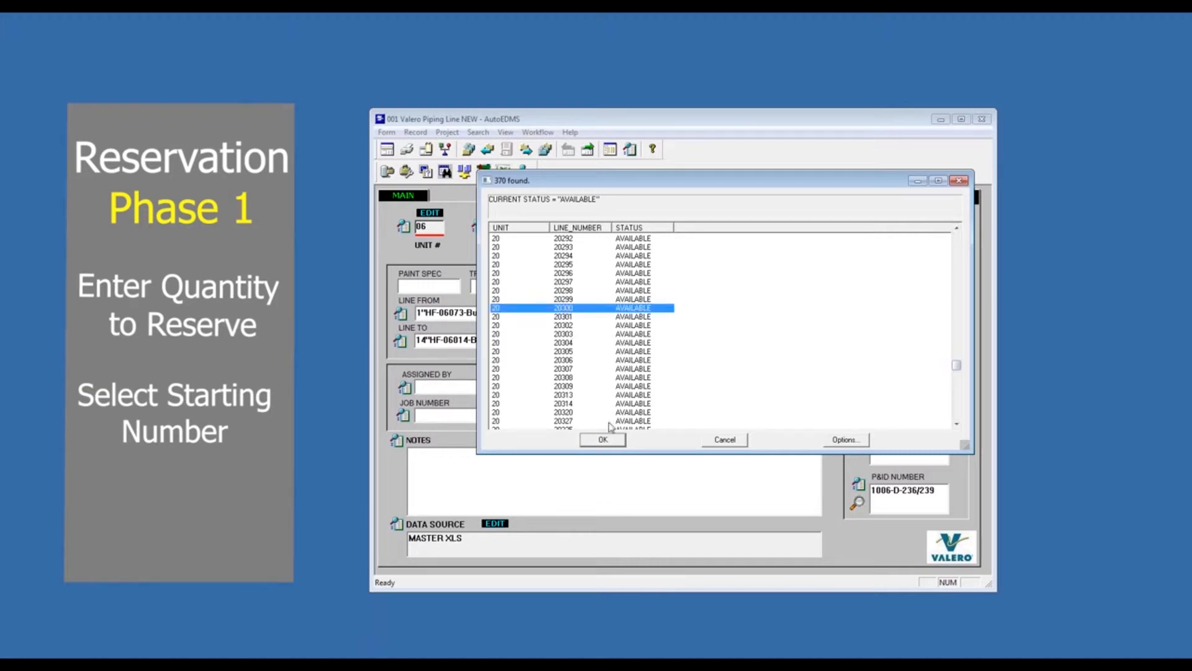
pyautogui.click(601, 441)
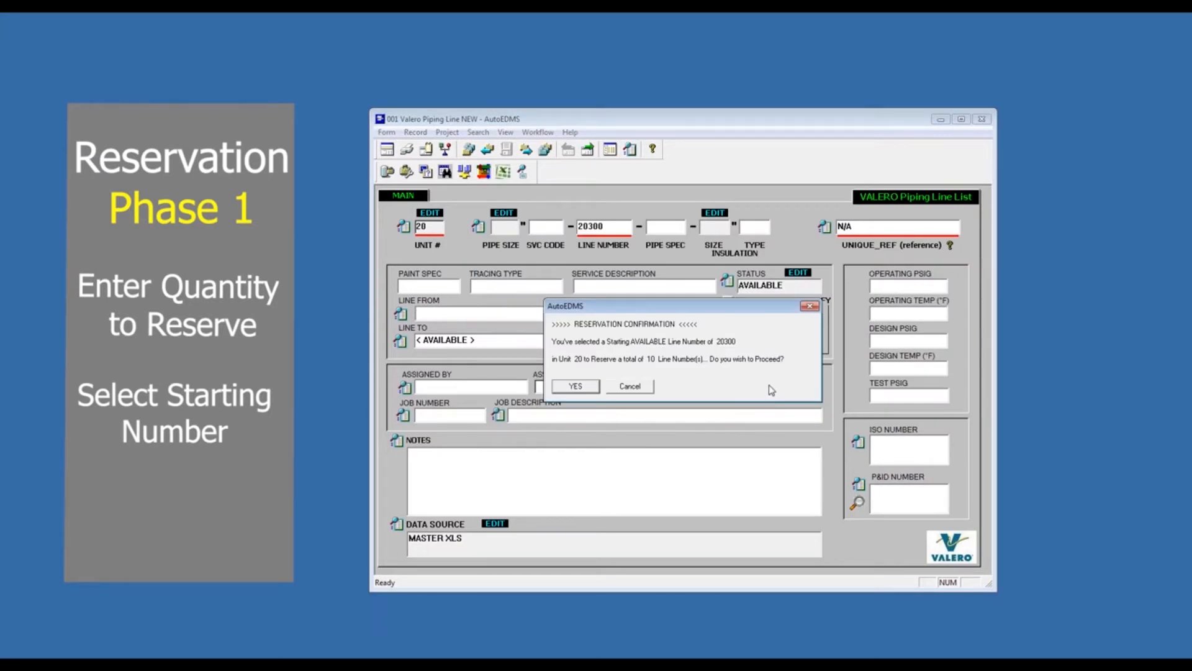
pyautogui.click(1099, 434)
pyautogui.moveTo(552, 341); pyautogui.dragTo(751, 342)
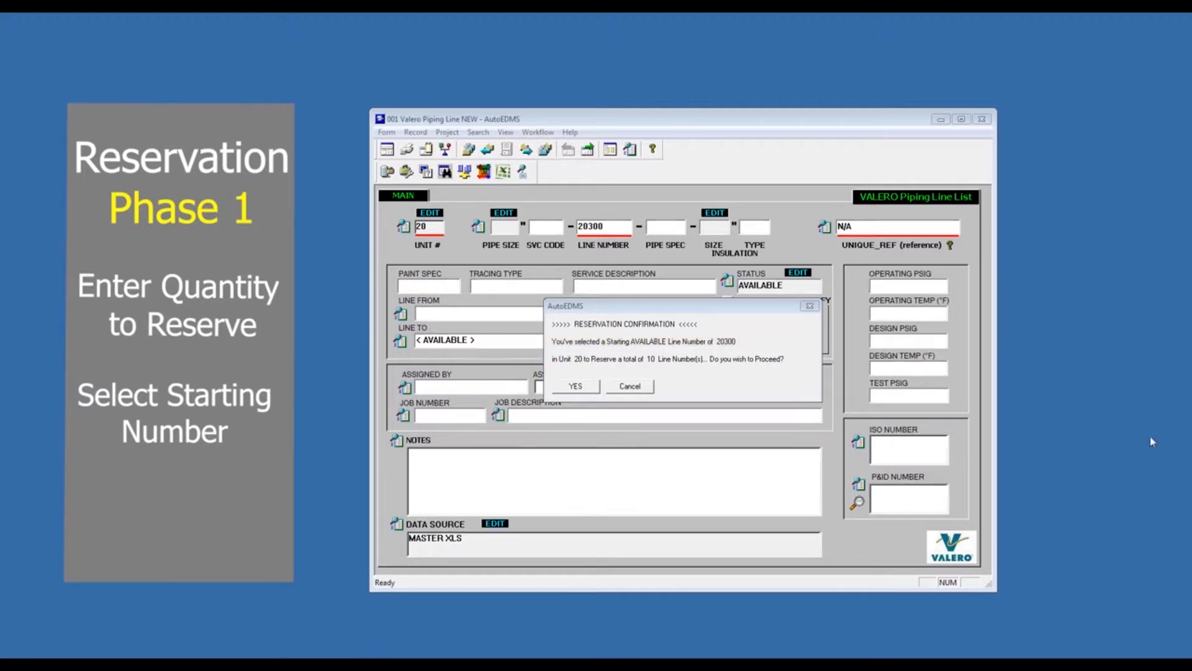
pyautogui.click(572, 388)
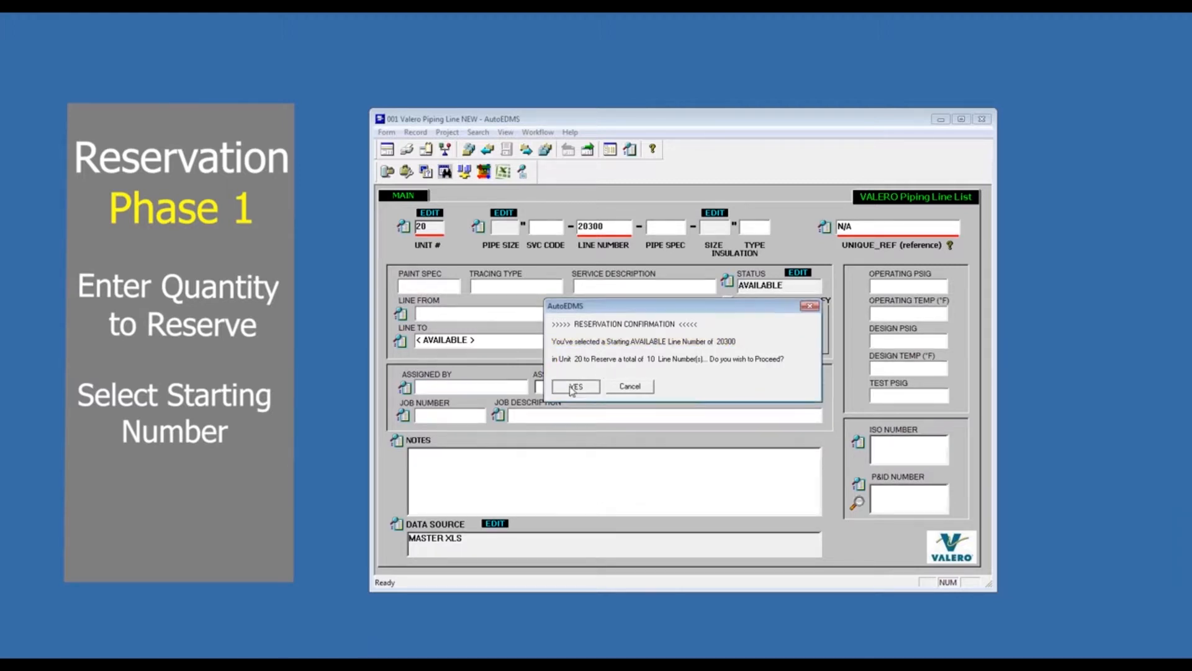
pyautogui.click(575, 386)
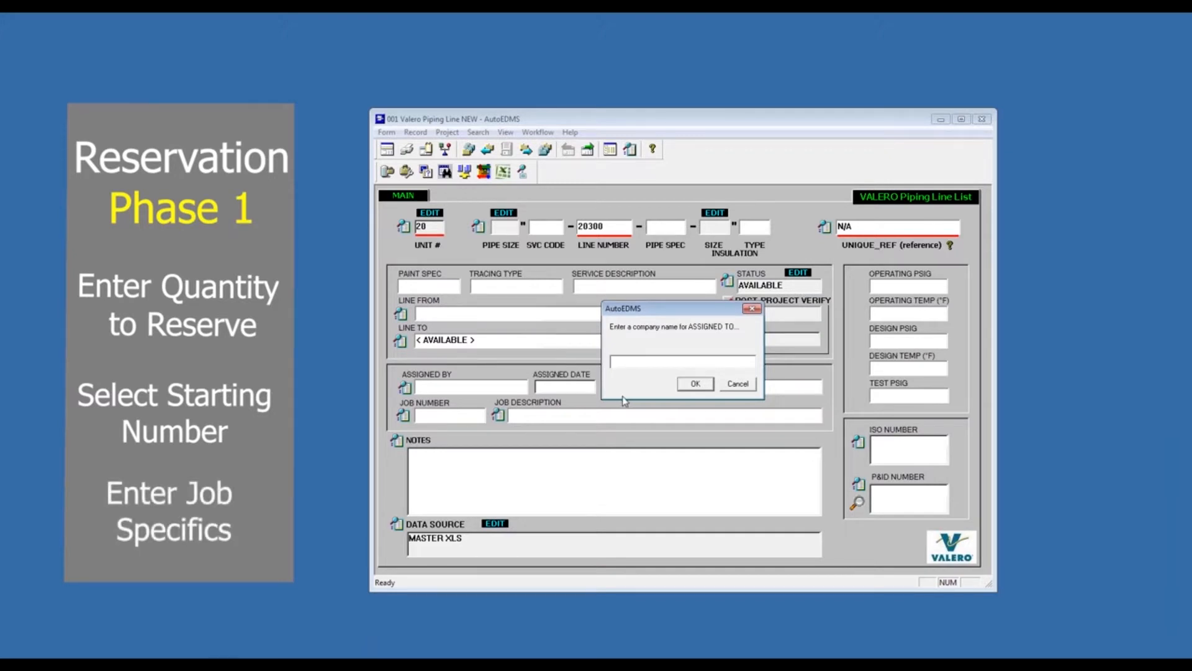
# - Assign the reservation to FORD BACON AND DAVIS with job number FBD2018-01 and job description SRU 1 REVAMP
pyautogui.write('FORD BACON AND DAVIS')
pyautogui.press('Return')
pyautogui.write('FBD2018-01')
pyautogui.press('Return')
pyautogui.write('SRU 1 REV')
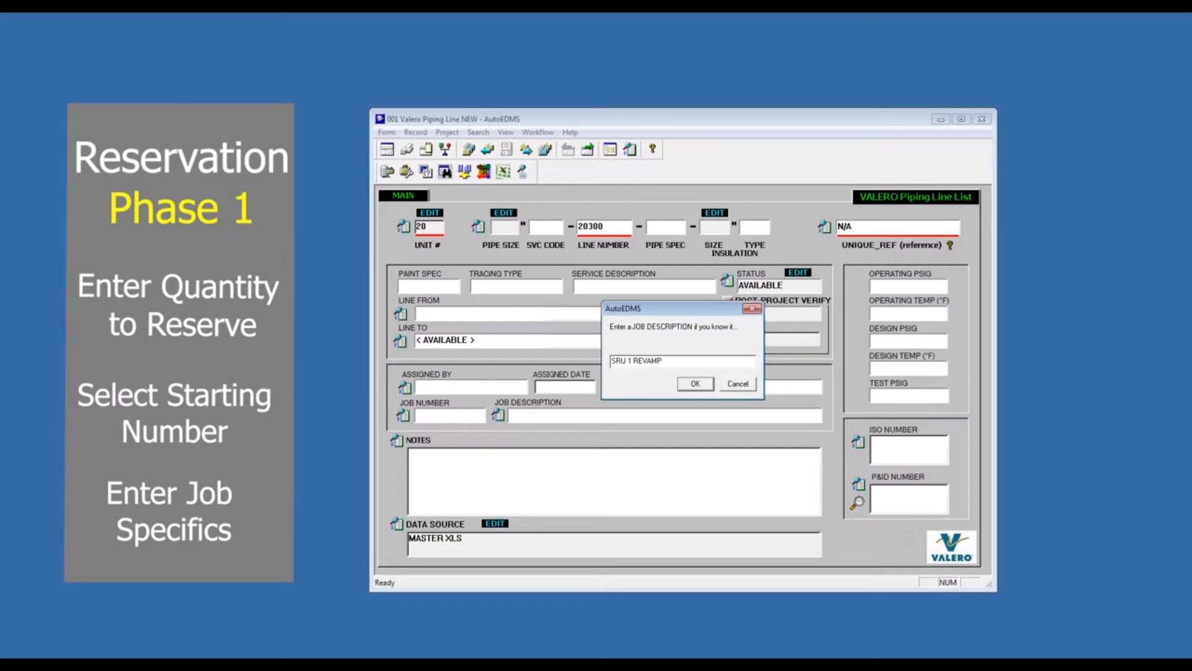
pyautogui.write('AMP')
pyautogui.press('Return')
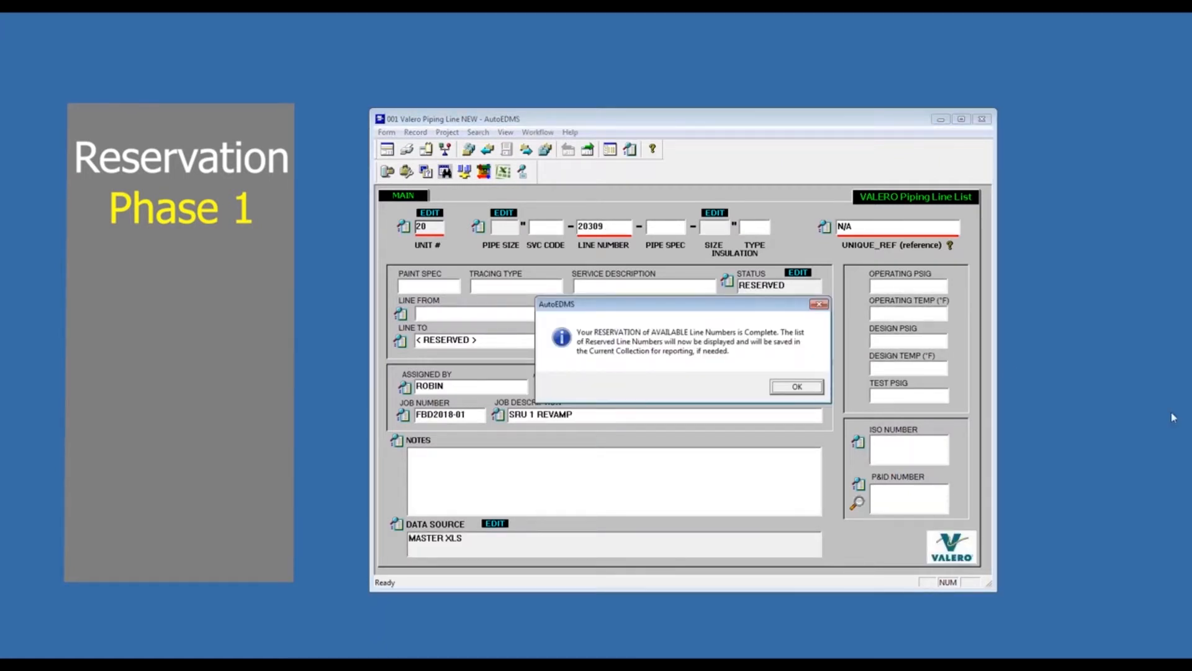
# - Review all columns of the reserved line numbers list and open the record for line number 20300
pyautogui.click(799, 386)
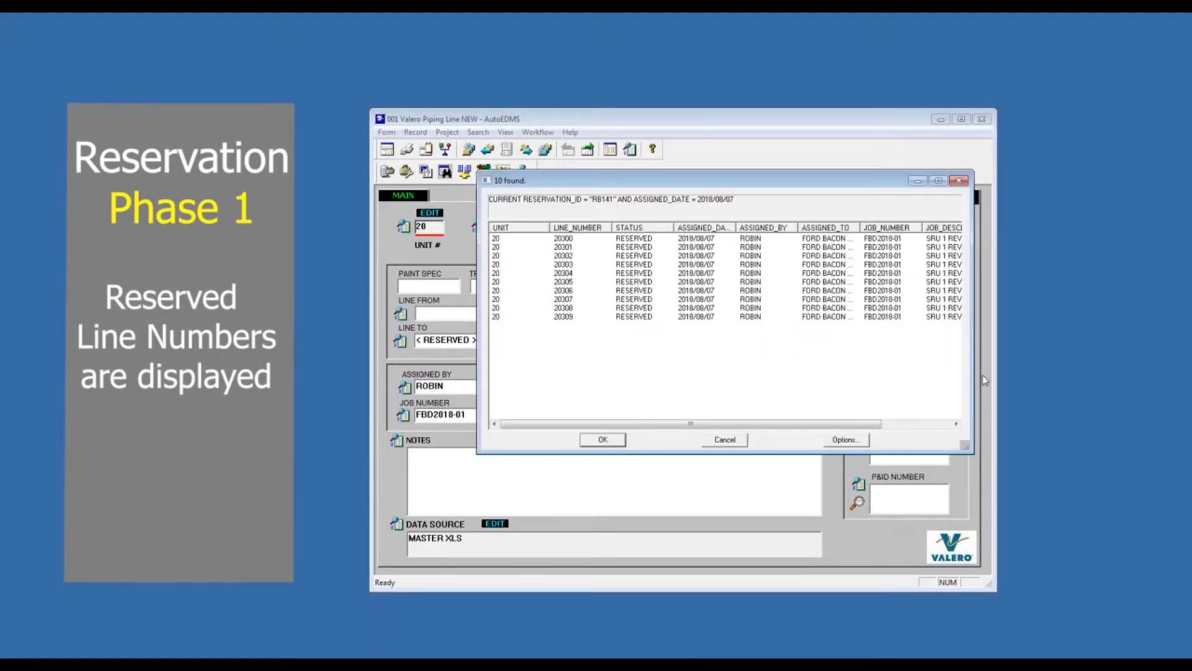
pyautogui.moveTo(1068, 388); pyautogui.dragTo(1091, 389)
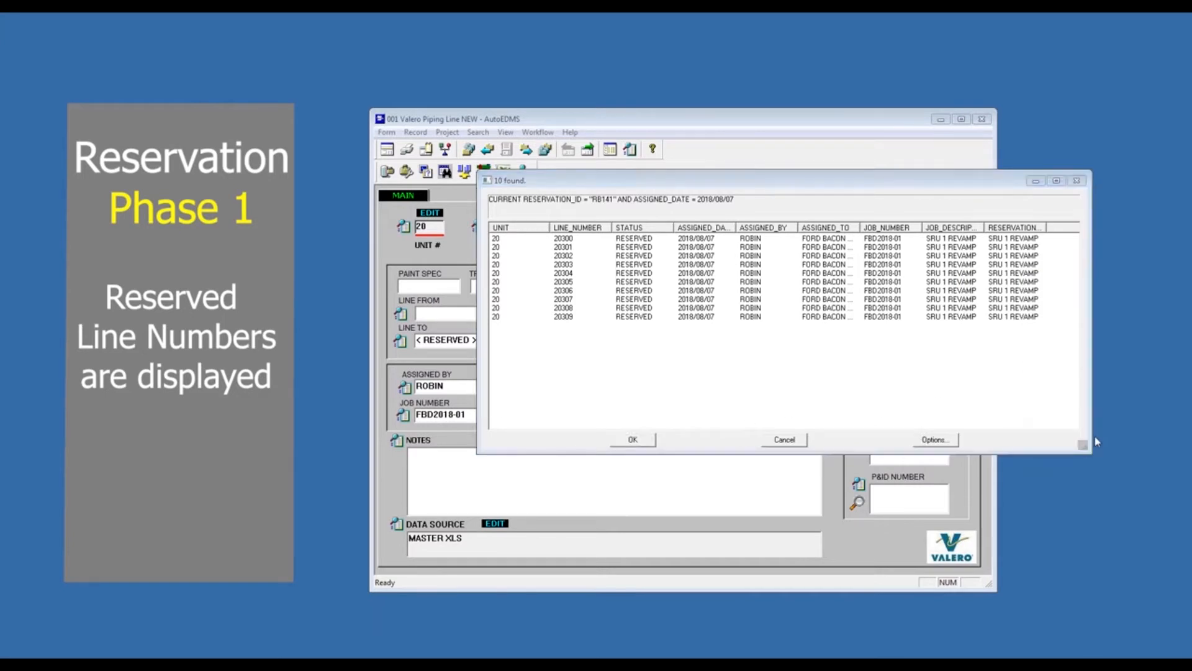
pyautogui.moveTo(615, 227); pyautogui.dragTo(983, 228)
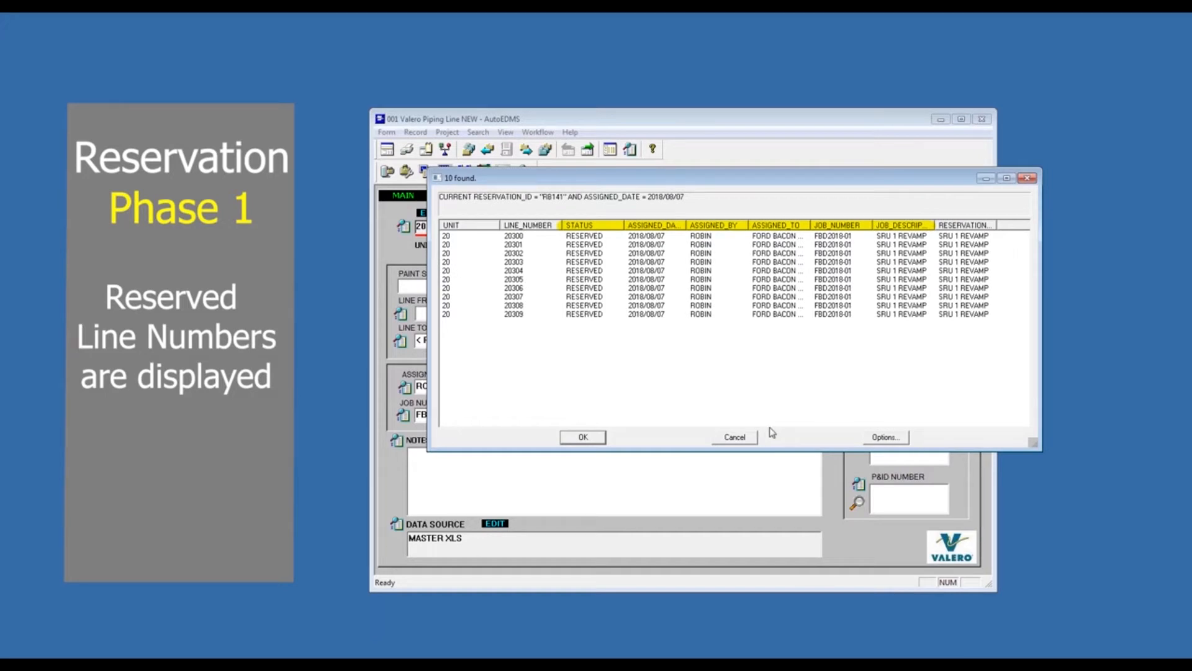
pyautogui.doubleClick(565, 237)
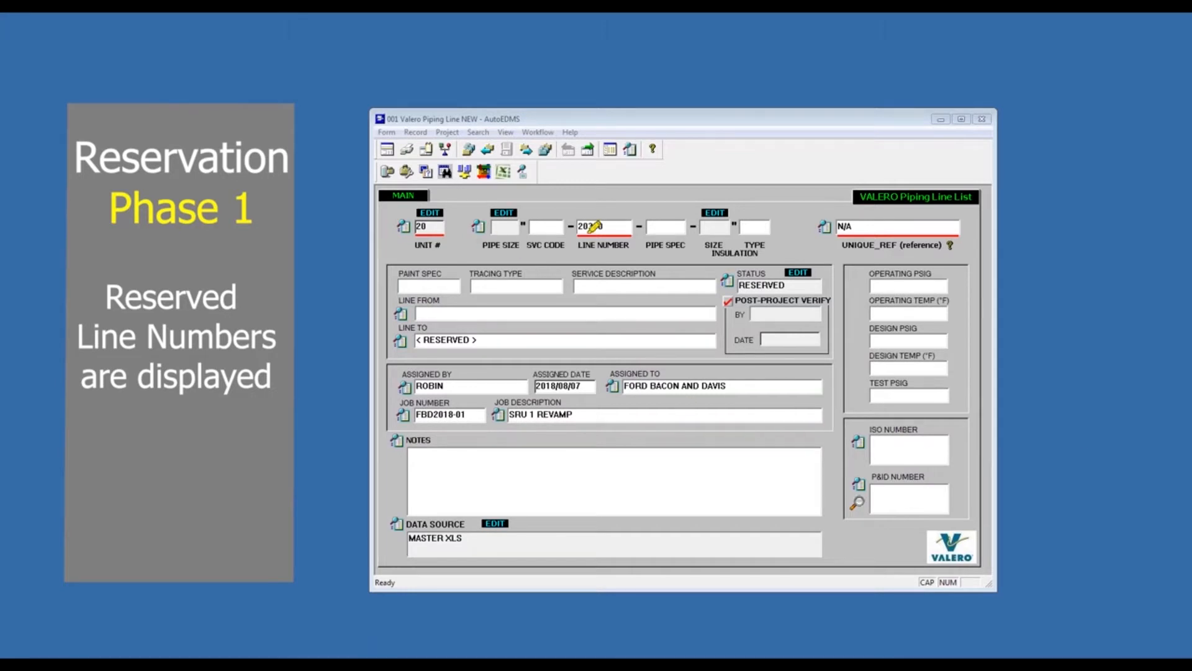
pyautogui.moveTo(577, 226); pyautogui.dragTo(616, 226)
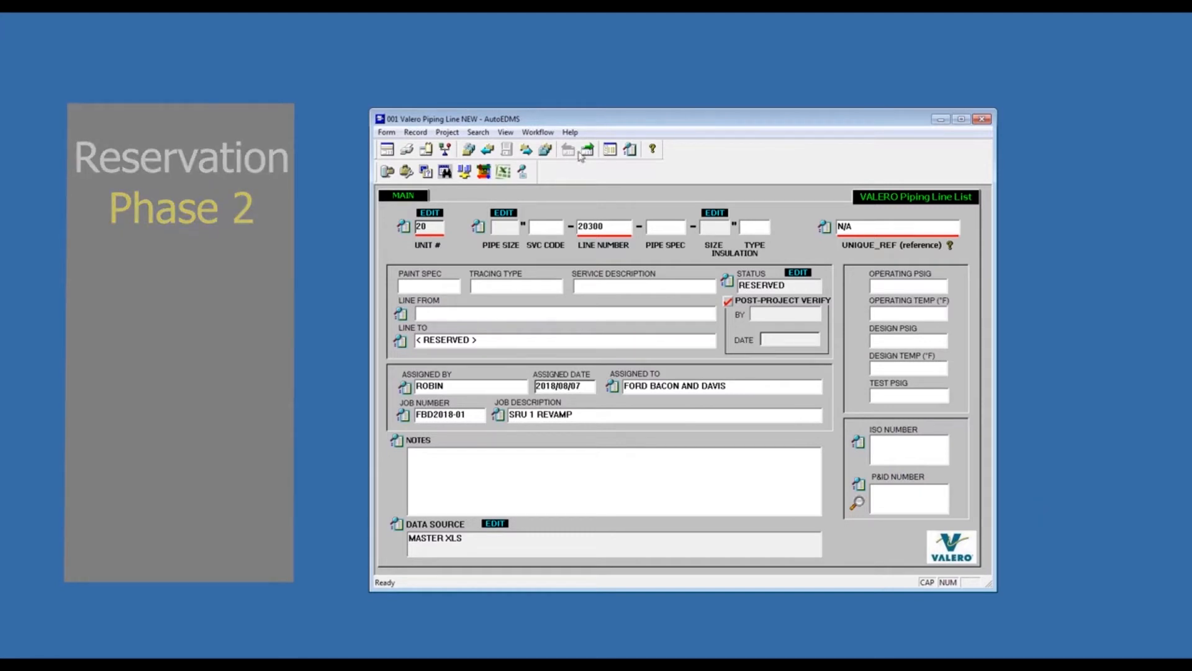
# - Export the current search collection to an Excel spreadsheet for Microsoft Office 2007 and open the result
pyautogui.click(504, 173)
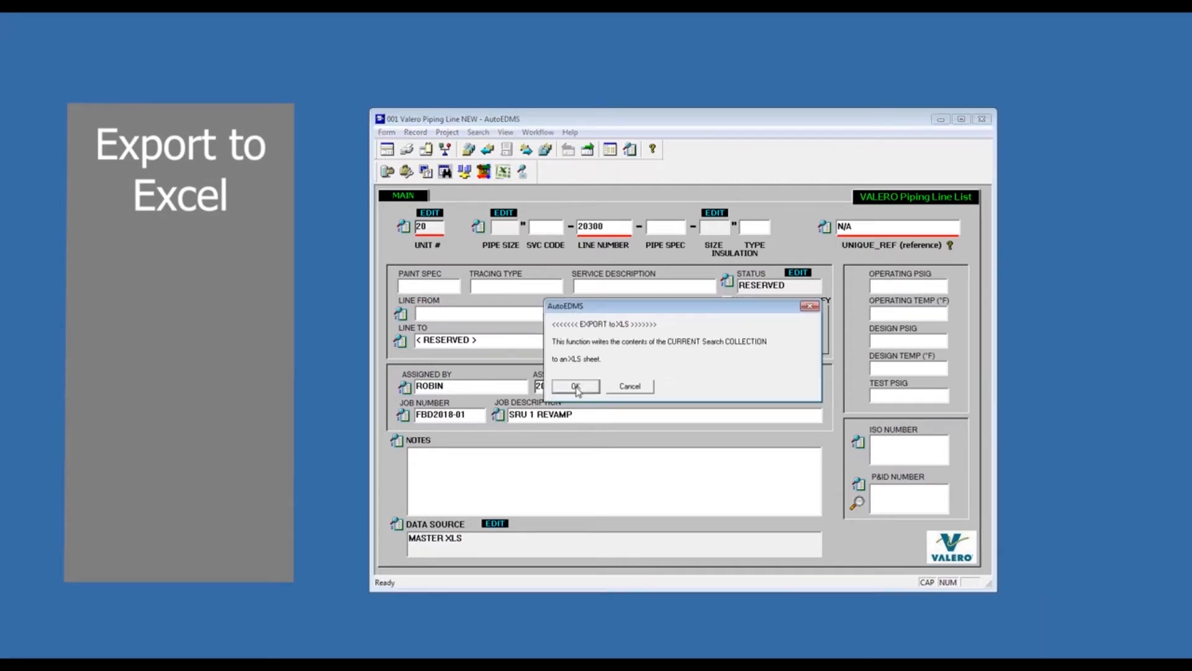
pyautogui.click(577, 387)
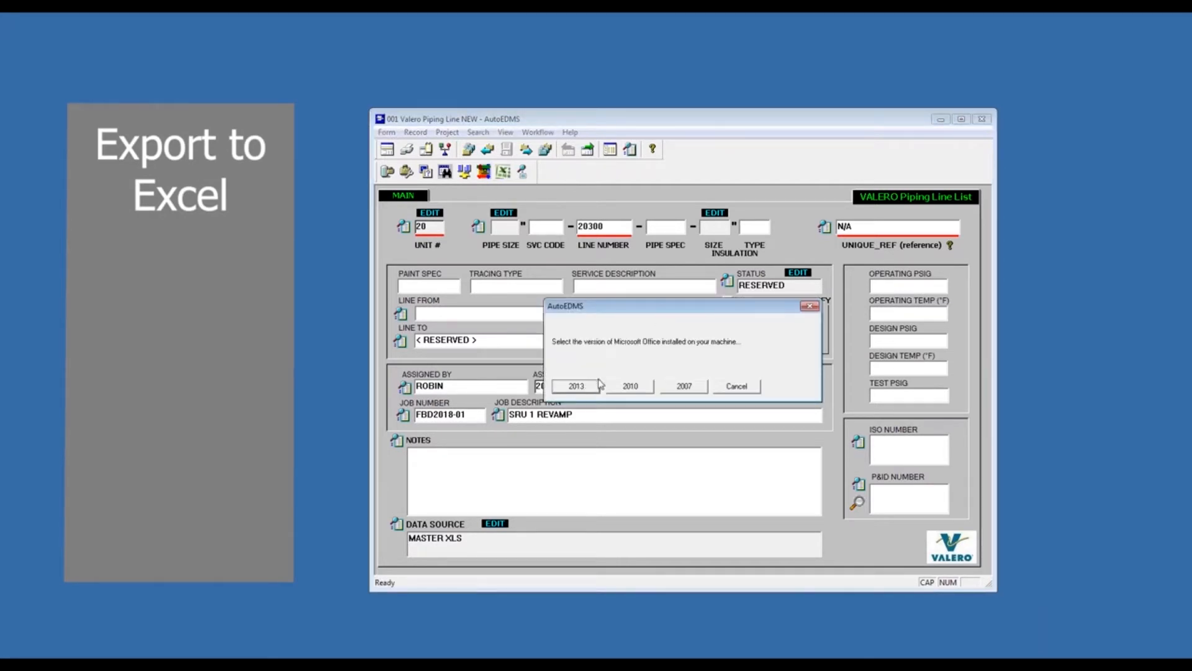
pyautogui.click(684, 387)
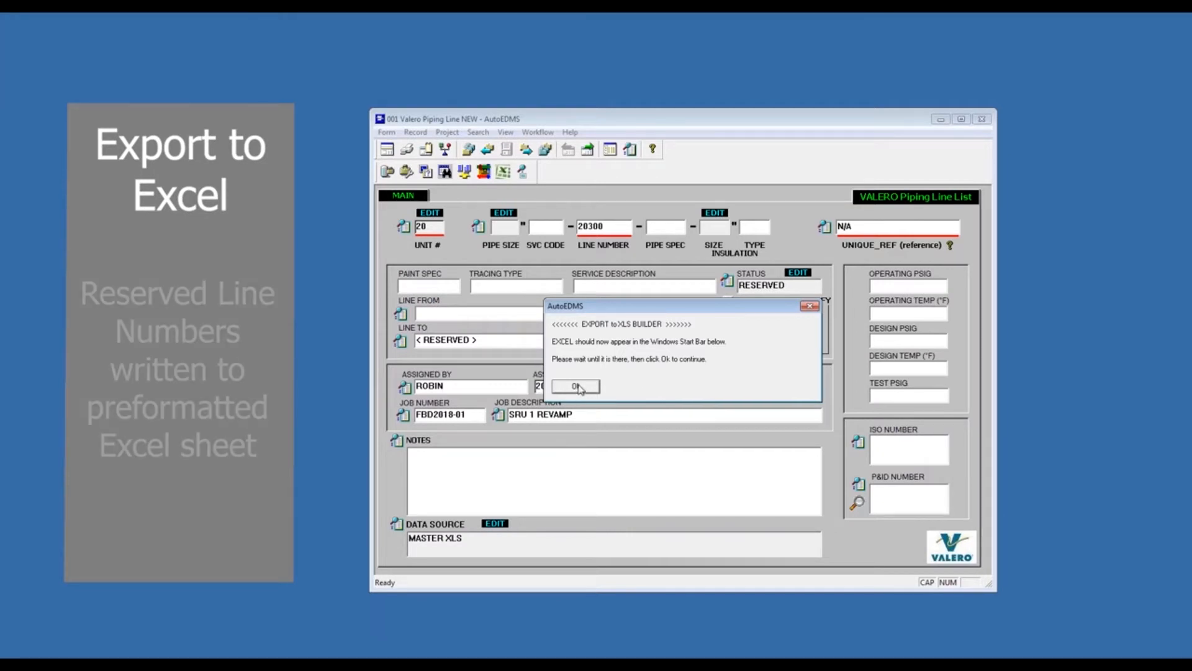
pyautogui.click(581, 388)
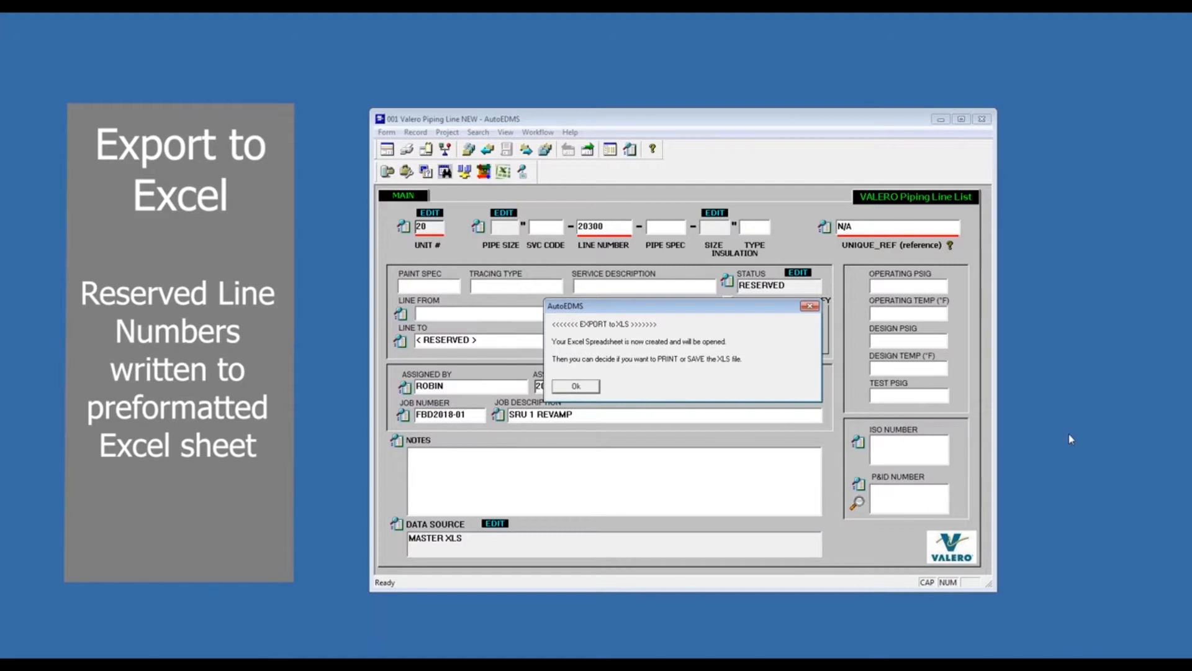
pyautogui.moveTo(552, 324); pyautogui.dragTo(689, 324)
pyautogui.moveTo(552, 341); pyautogui.dragTo(735, 341)
pyautogui.moveTo(553, 358); pyautogui.dragTo(755, 358)
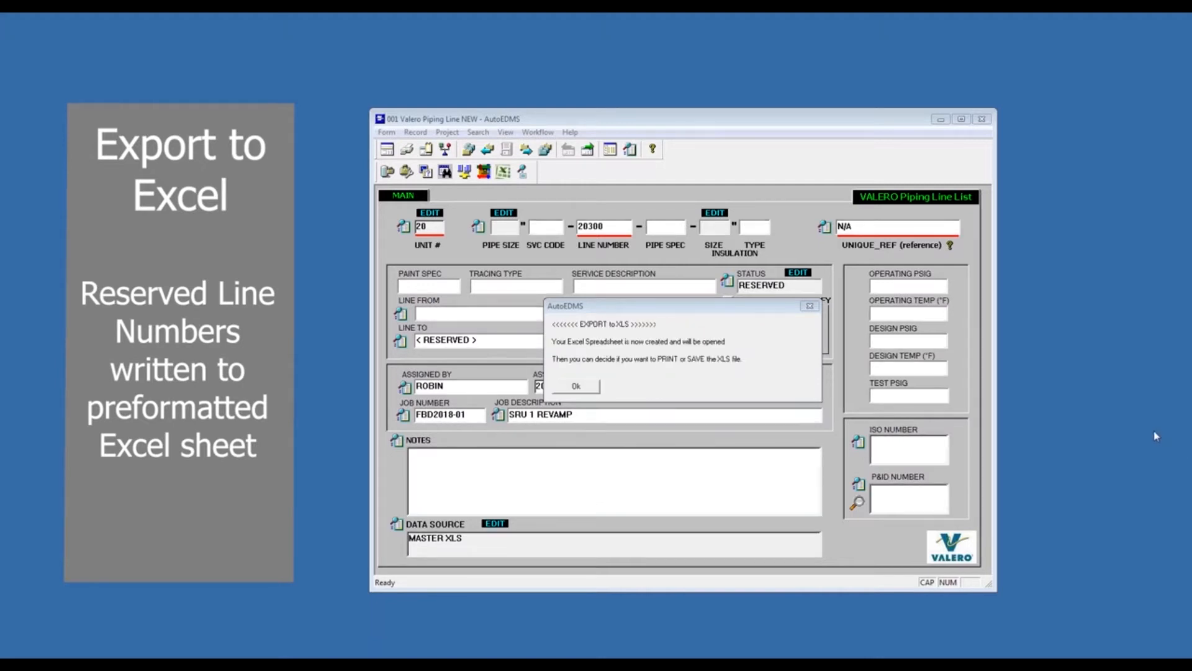
pyautogui.click(577, 380)
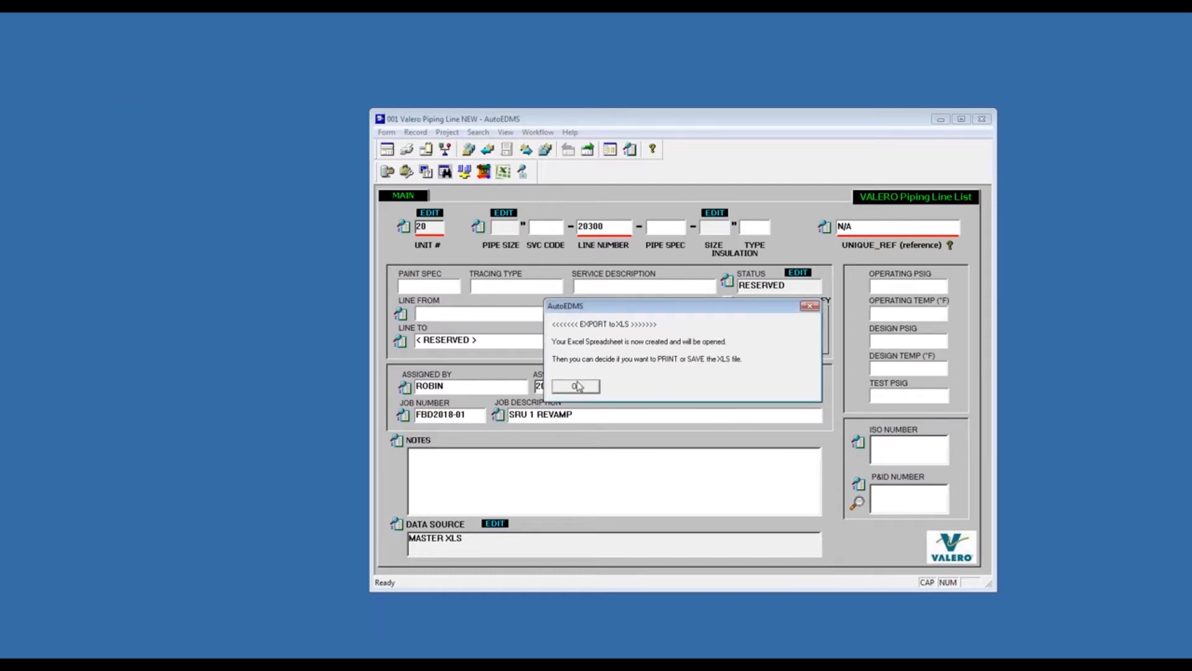
pyautogui.click(587, 386)
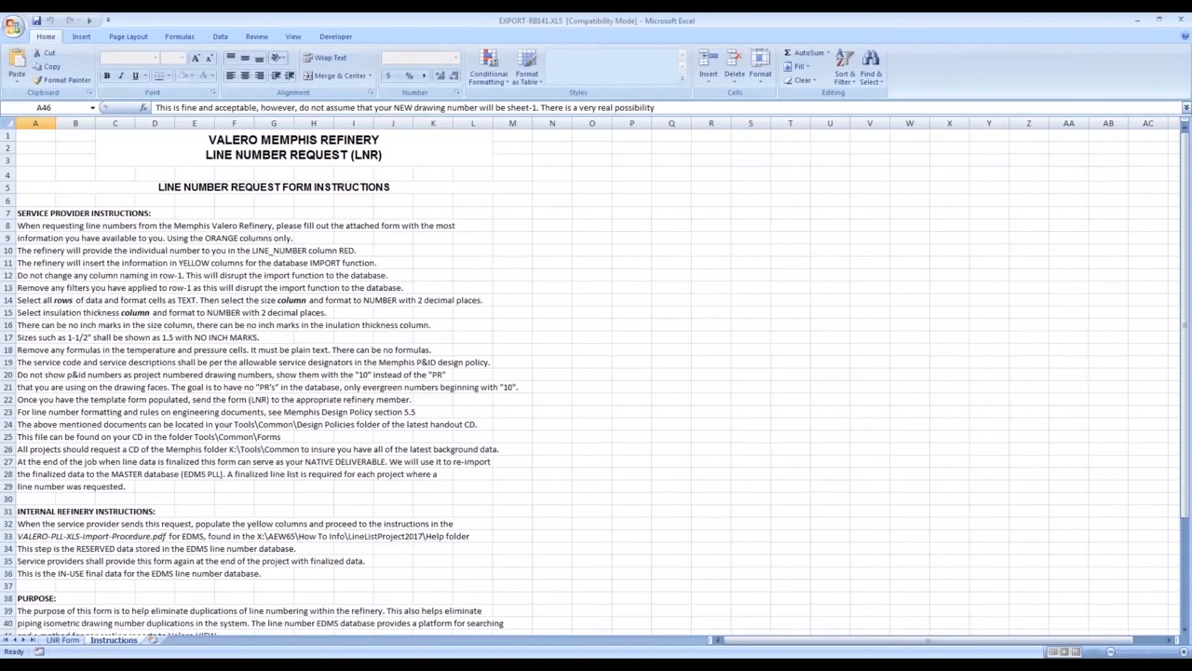
# - Examine the LNR Form sheet's empty columns, from ISO_NUMBER and SERVICE_CODE through TRACING_TYPE, and minimize the workbook
pyautogui.click(63, 640)
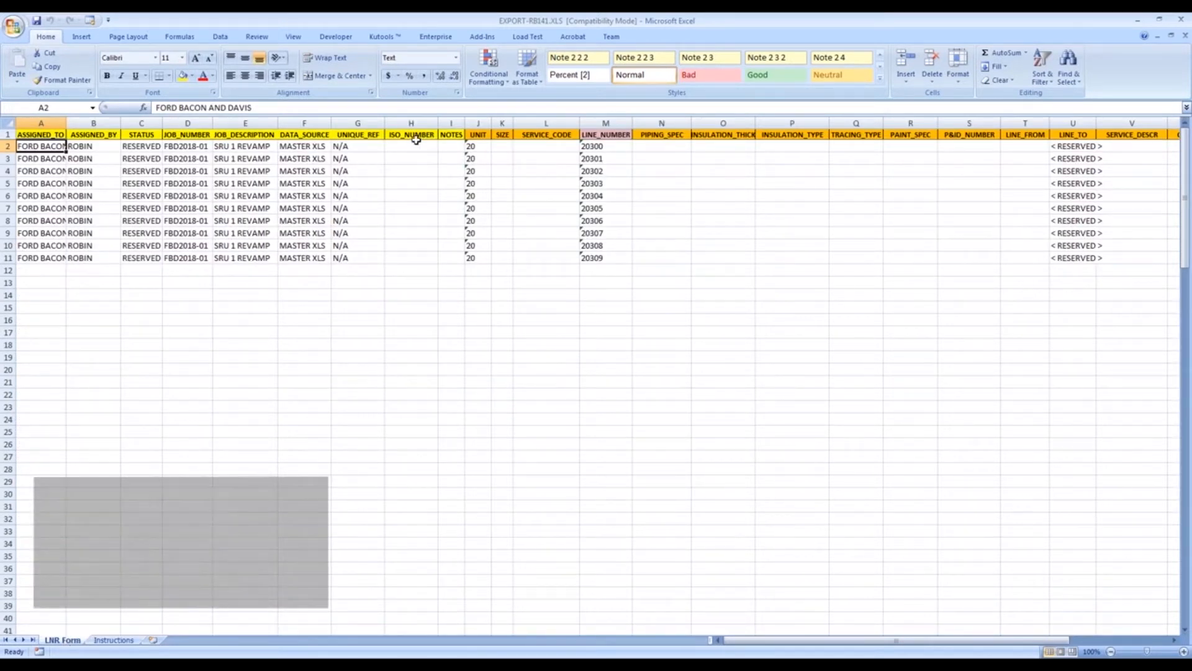
pyautogui.click(407, 122)
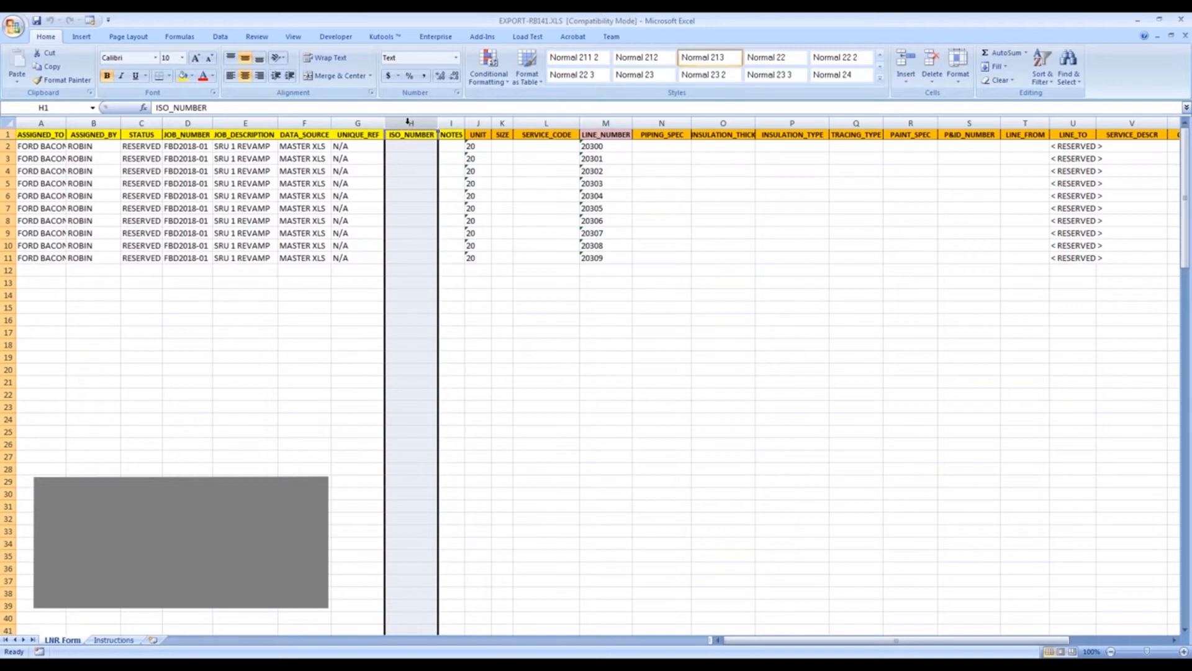
pyautogui.click(541, 123)
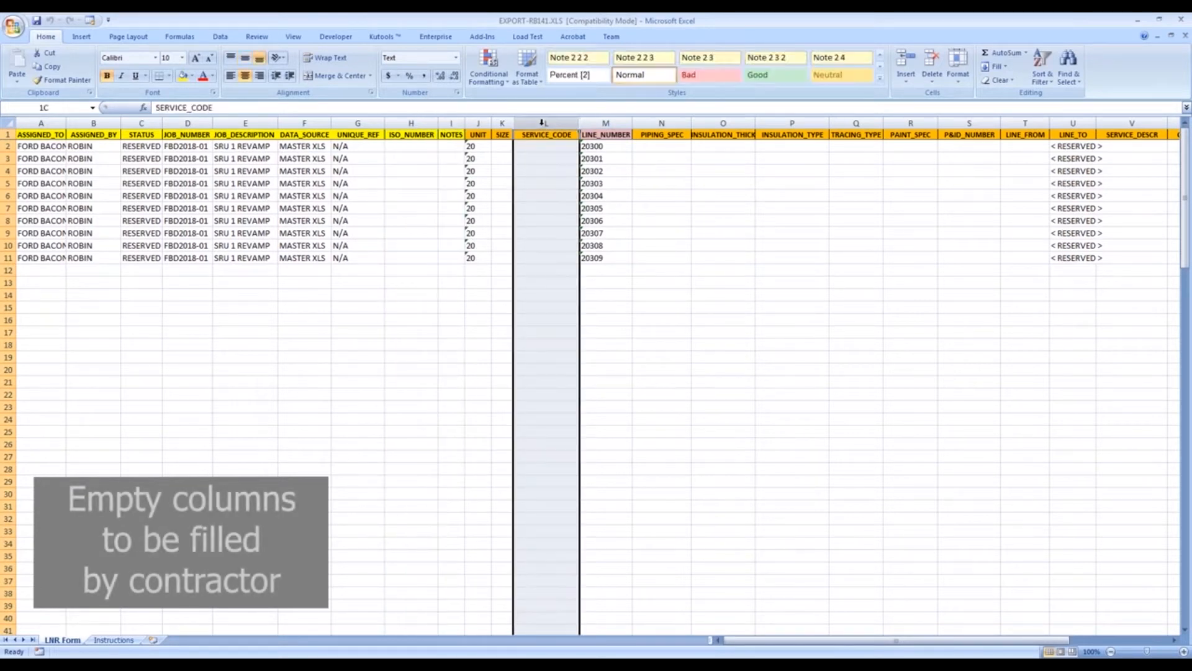
pyautogui.click(662, 123)
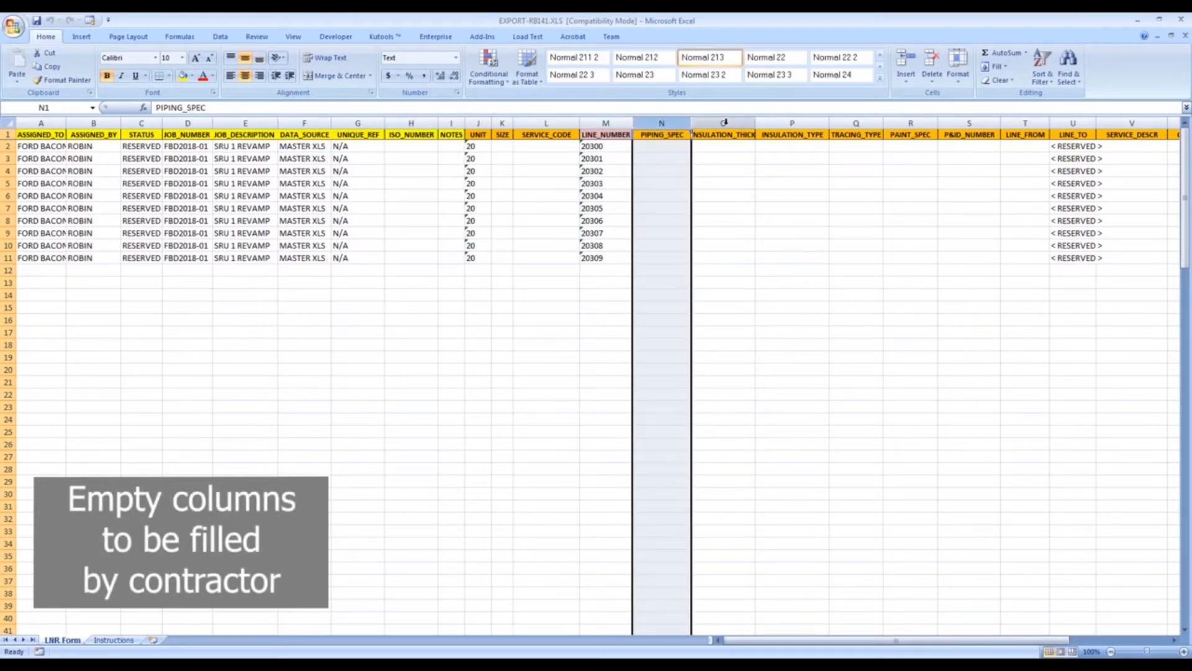
pyautogui.click(722, 122)
pyautogui.click(792, 122)
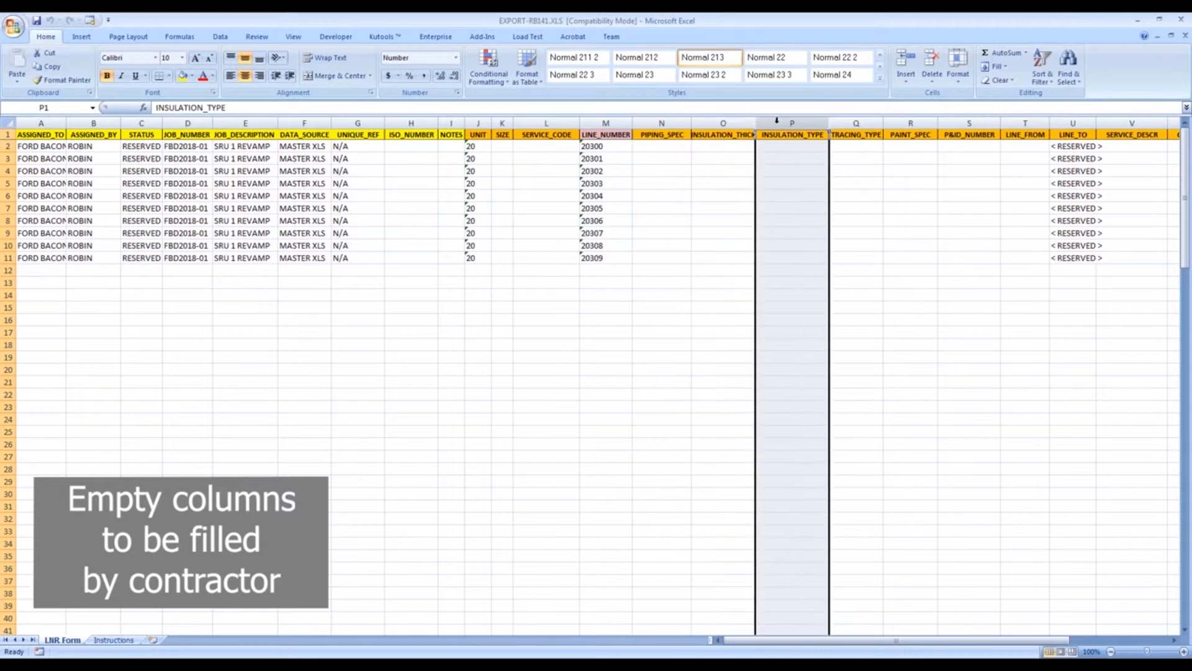
pyautogui.click(859, 122)
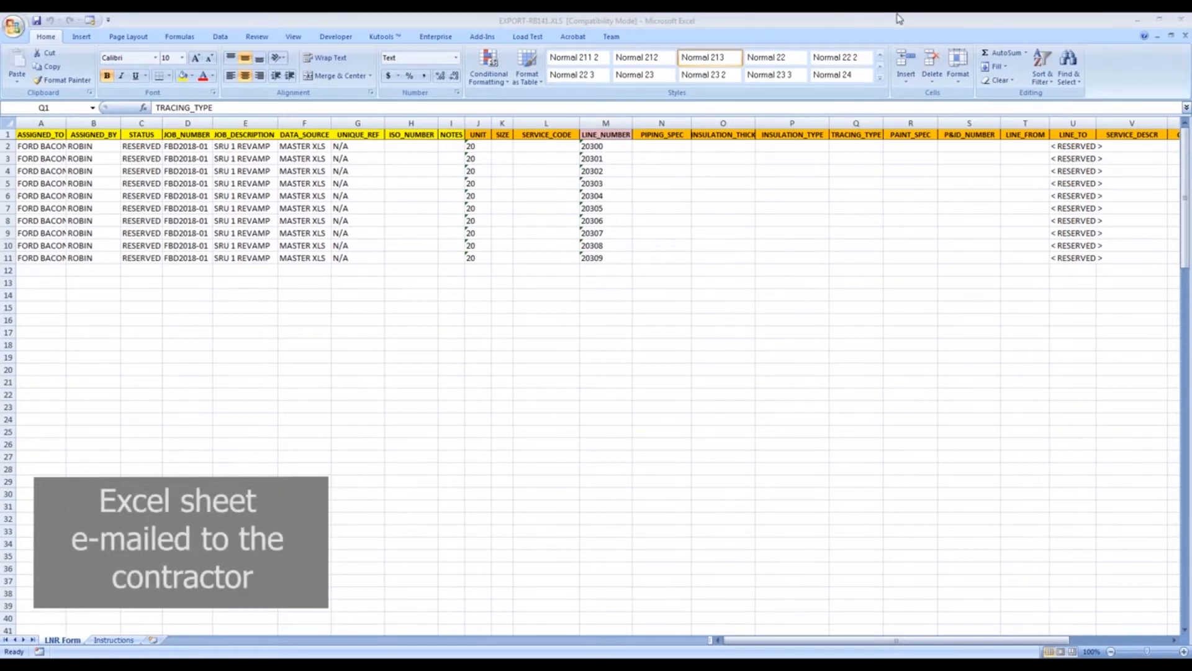
pyautogui.click(1142, 22)
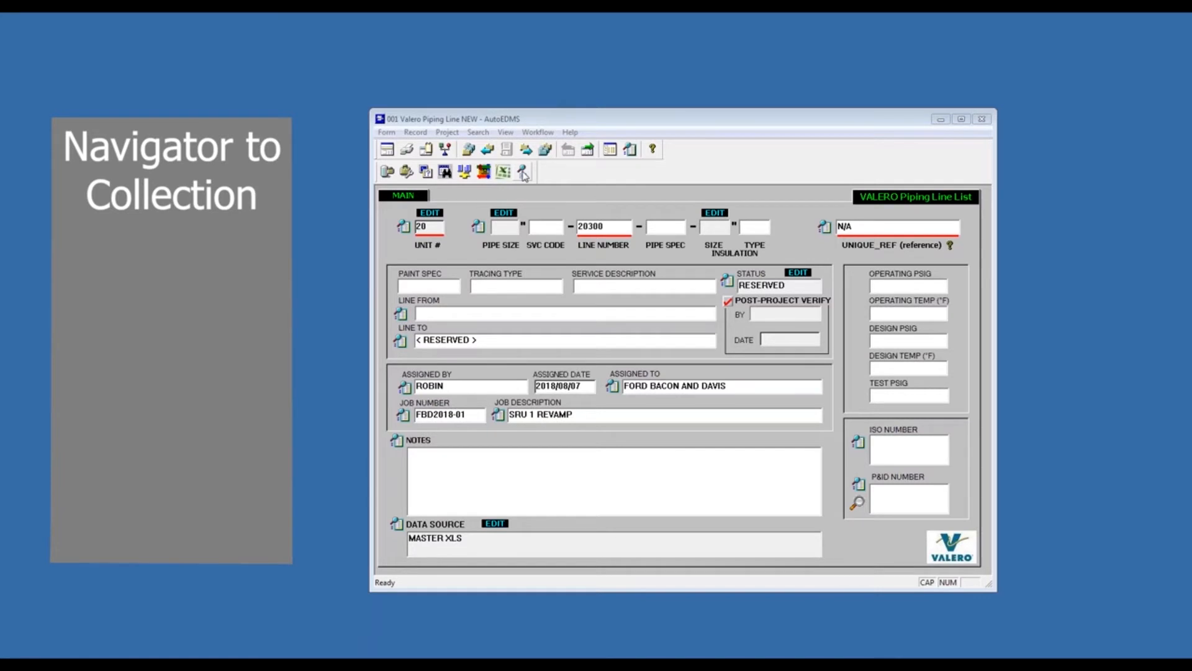
# - Launch the Navigator to Current Collection selector and proceed to picking database records
pyautogui.click(523, 173)
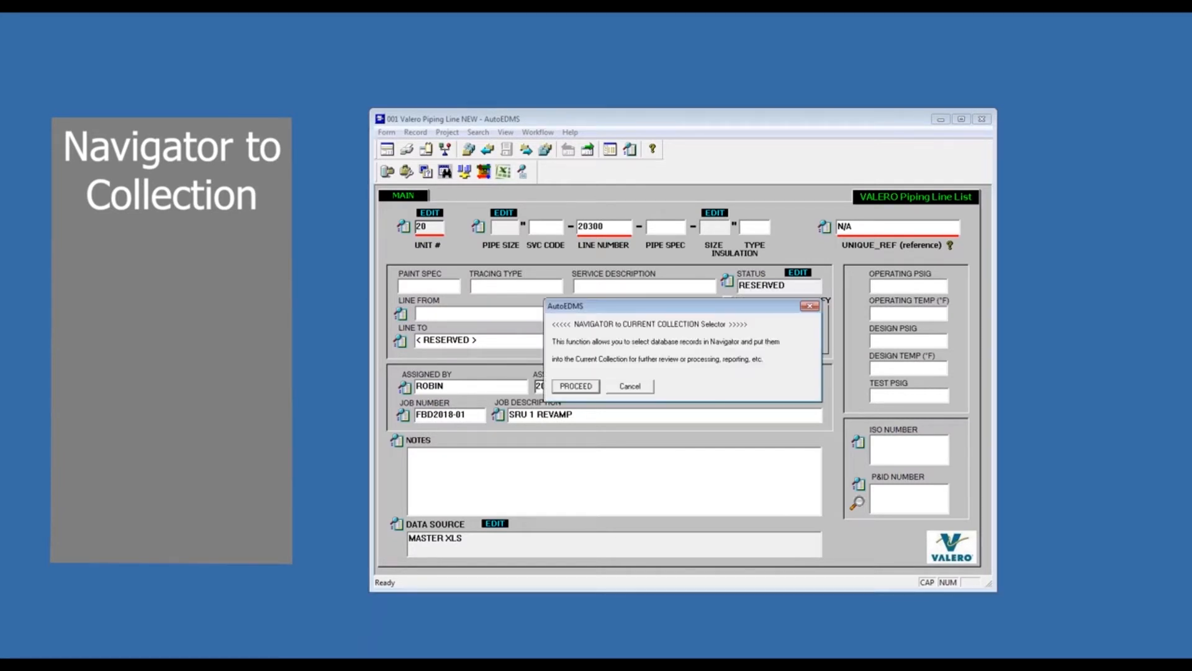
pyautogui.click(1091, 433)
pyautogui.moveTo(552, 340); pyautogui.dragTo(787, 341)
pyautogui.moveTo(553, 358); pyautogui.dragTo(781, 358)
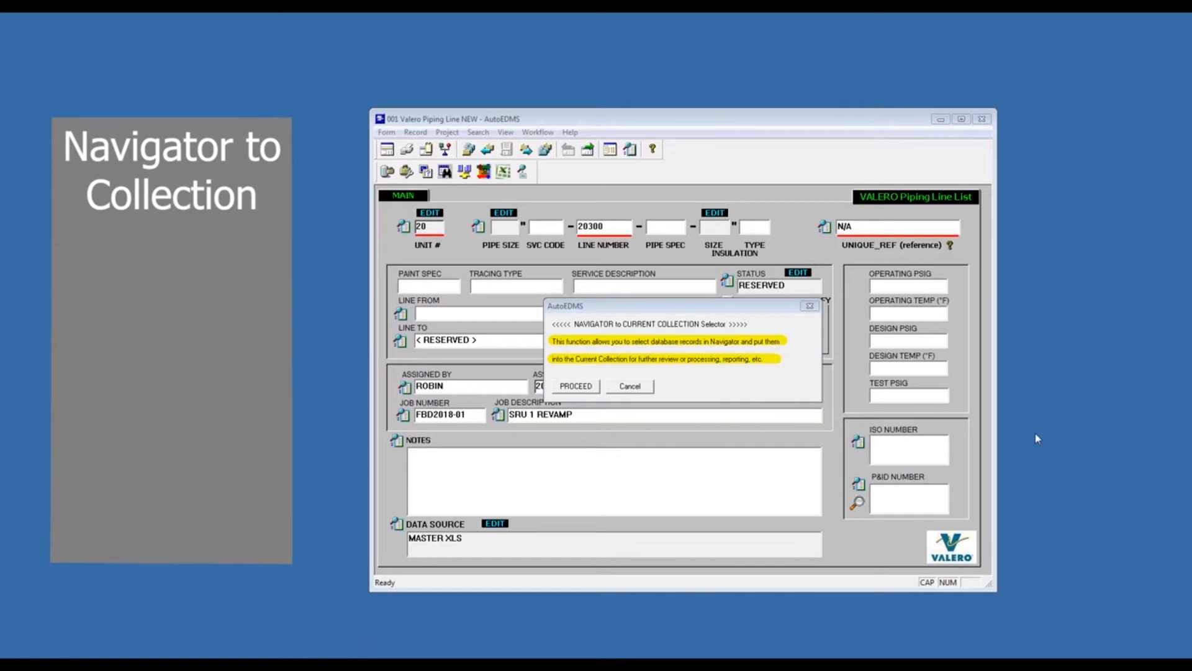
pyautogui.click(572, 385)
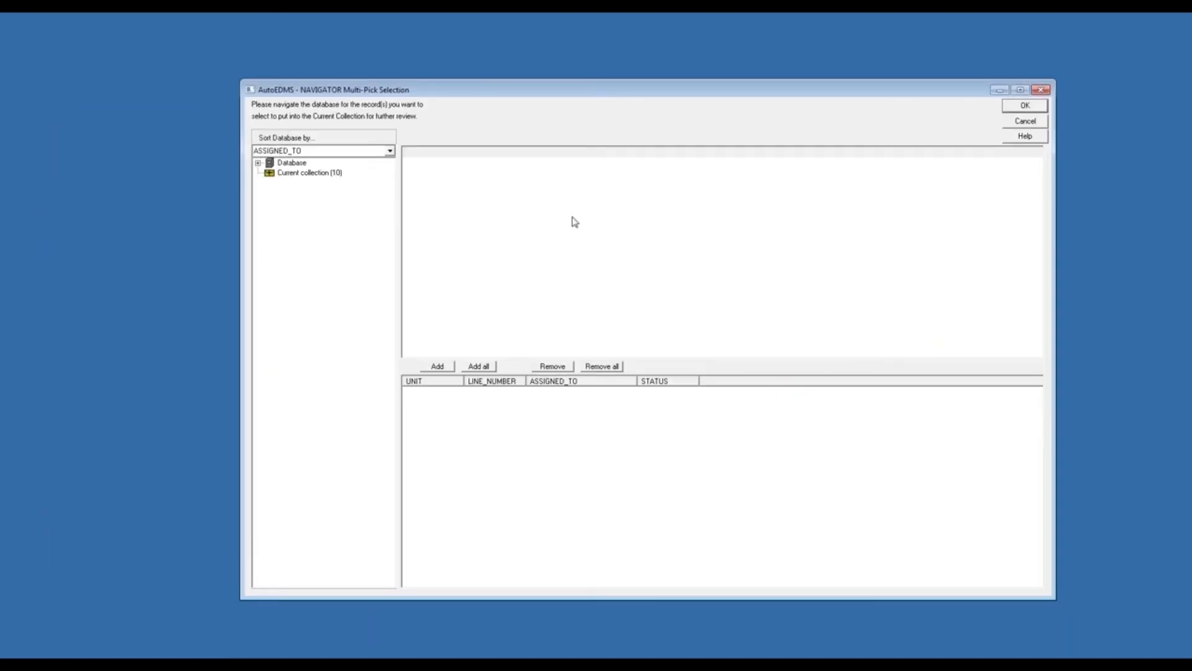
# - Sort the Navigator database by ASSIGNED_TO and show the records in the FORD BACON AND DAVIS branch
pyautogui.click(390, 152)
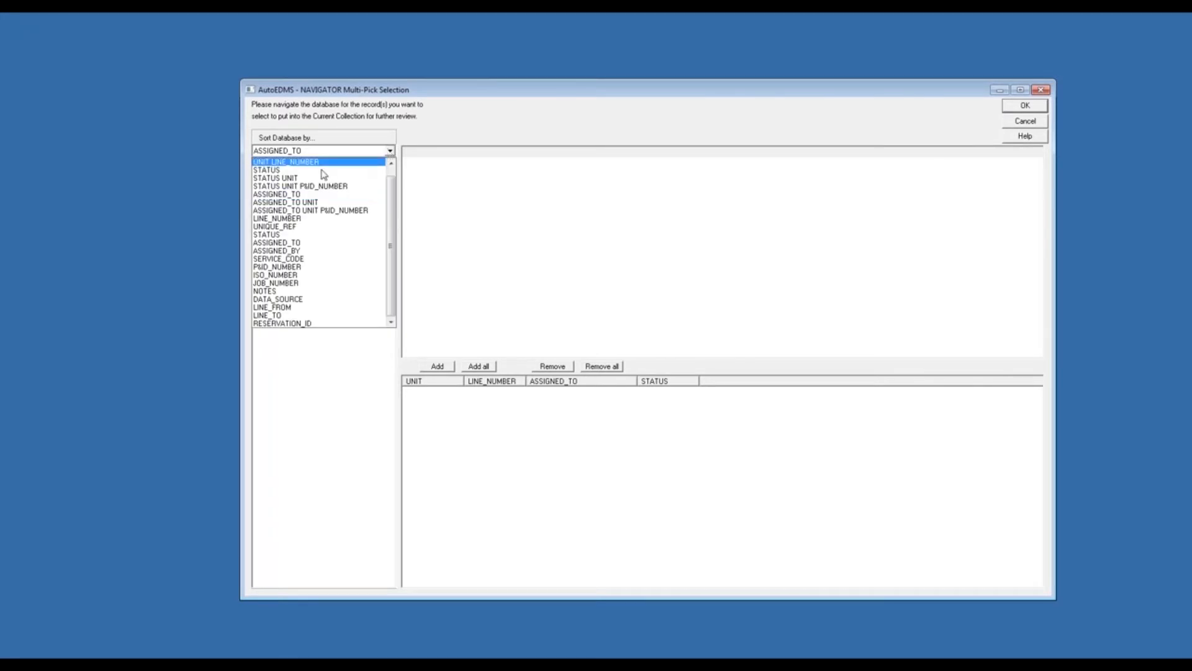
pyautogui.click(300, 194)
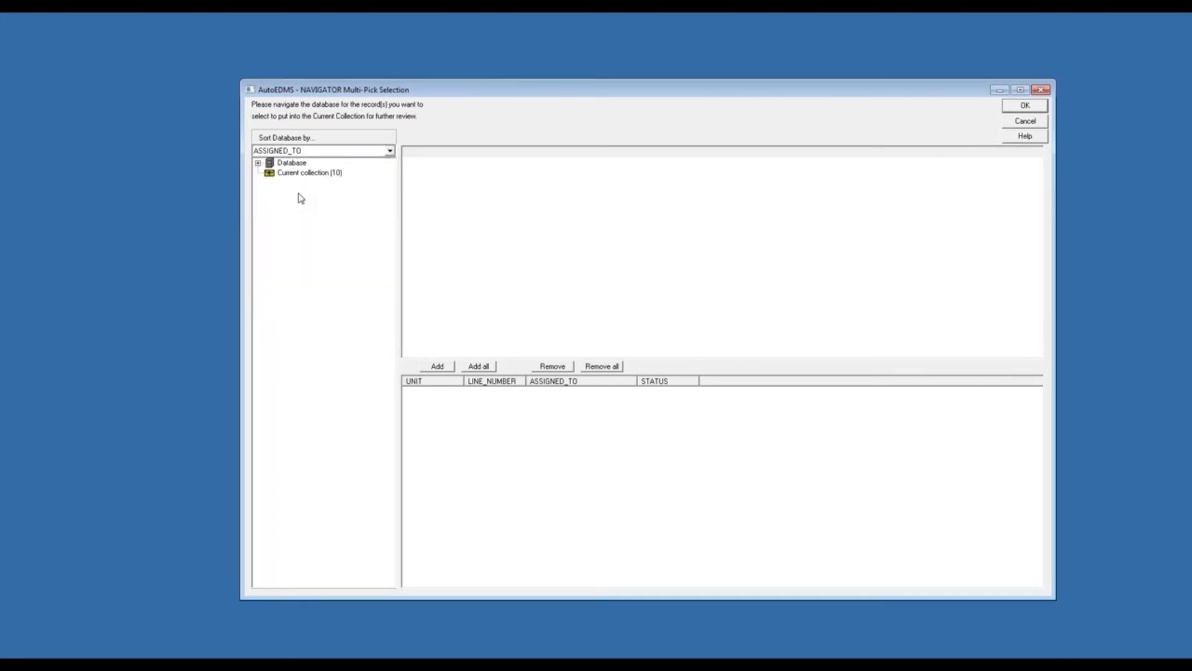
pyautogui.click(257, 164)
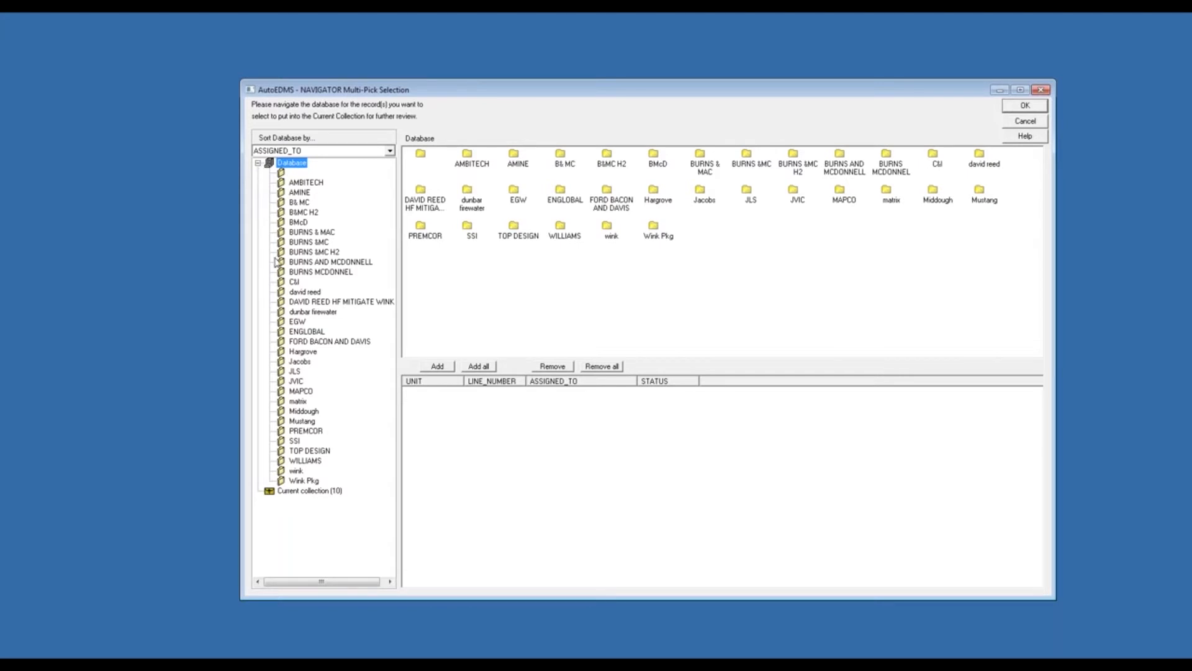
pyautogui.click(311, 343)
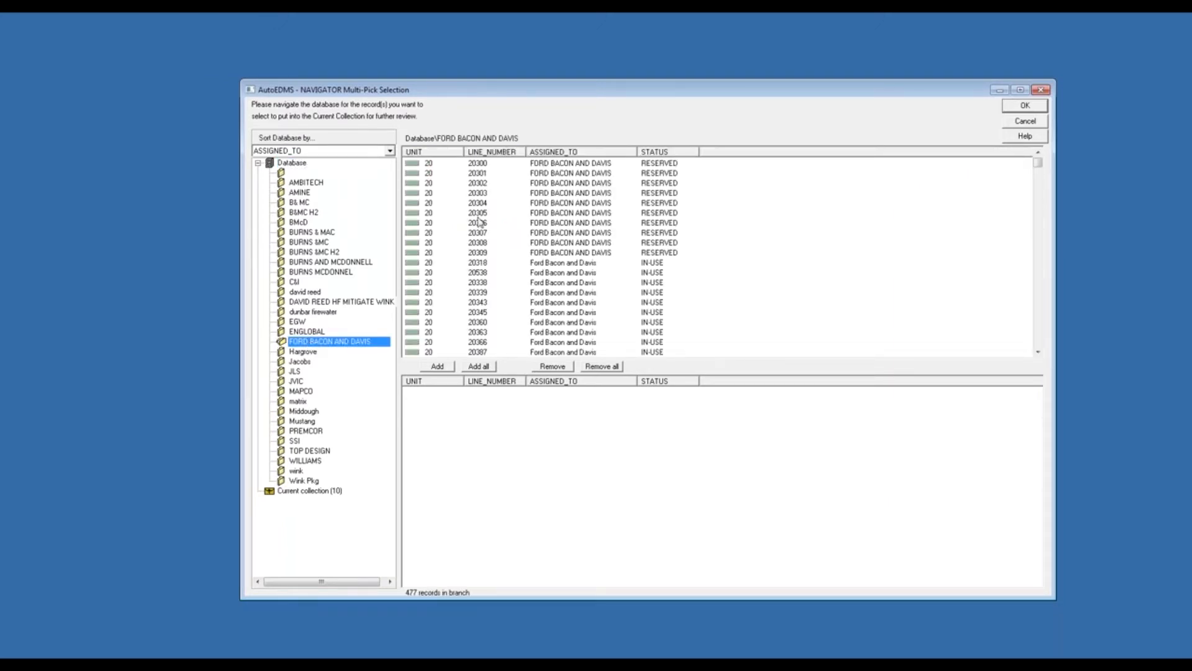
# - Pick the RESERVED records for line numbers 20300 through 20309 into the Navigator selection and accept it
pyautogui.moveTo(525, 151); pyautogui.dragTo(531, 151)
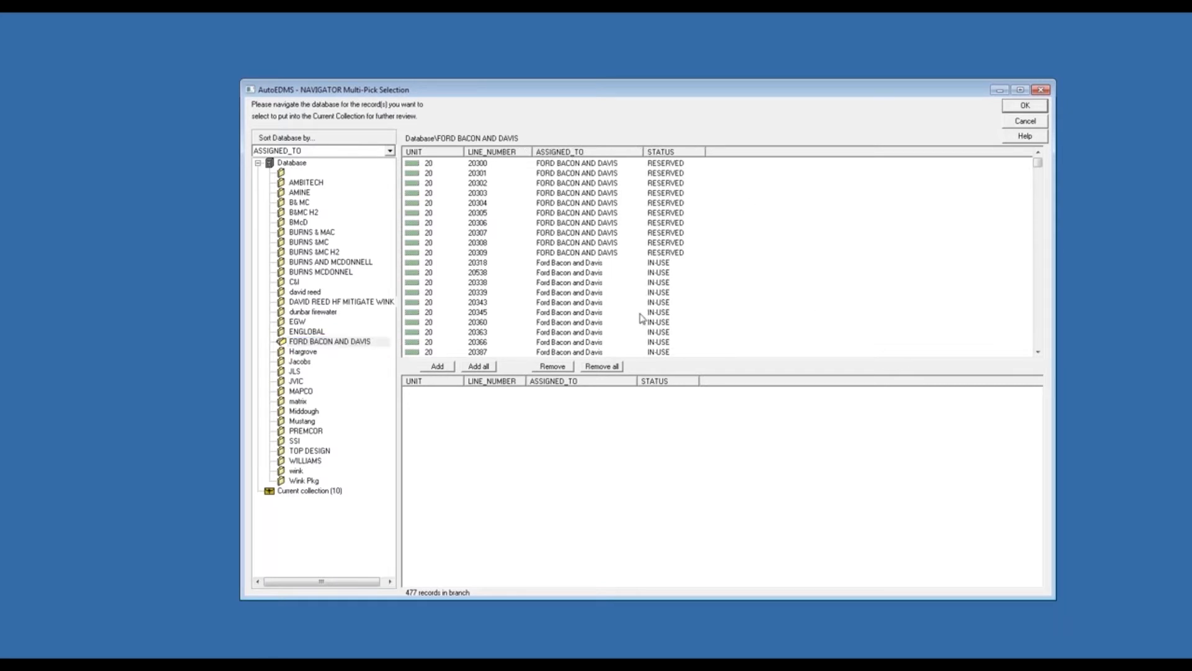
pyautogui.click(648, 303)
pyautogui.scroll(-3, 689, 320)
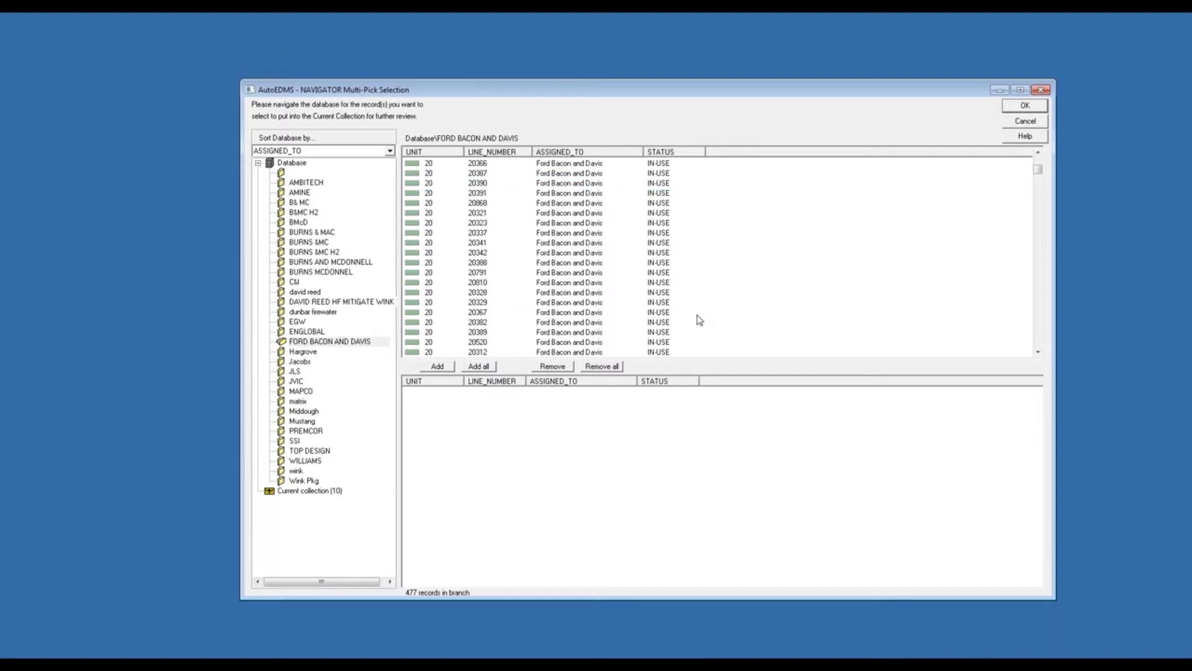
pyautogui.scroll(3, 700, 320)
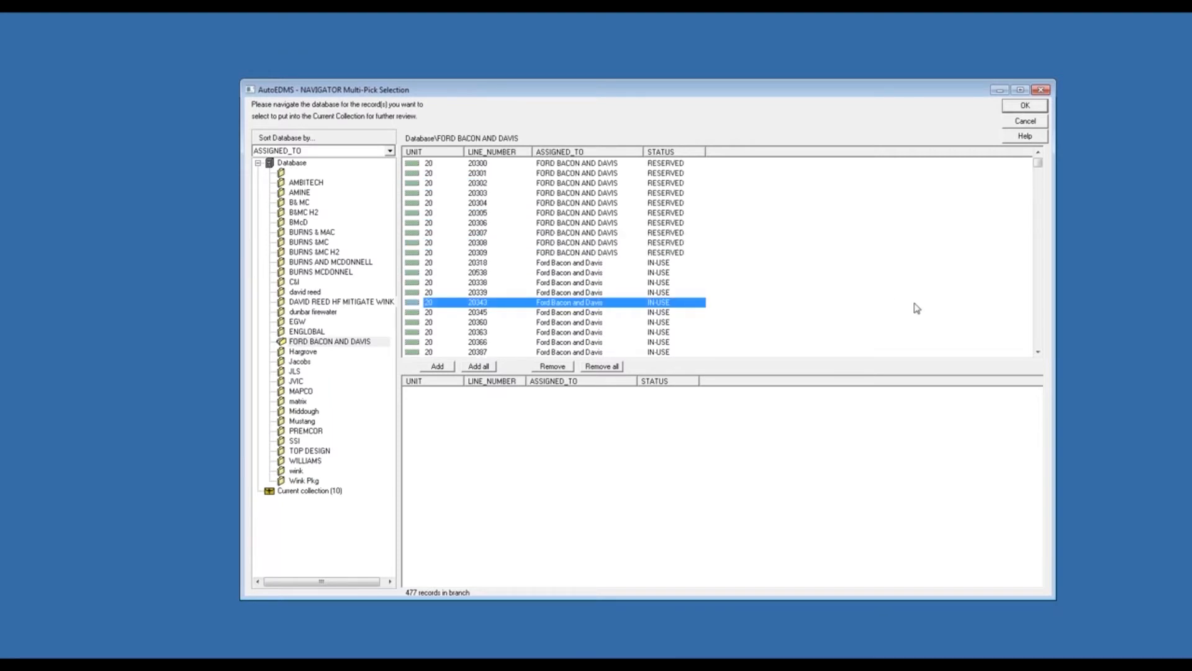
pyautogui.click(1099, 440)
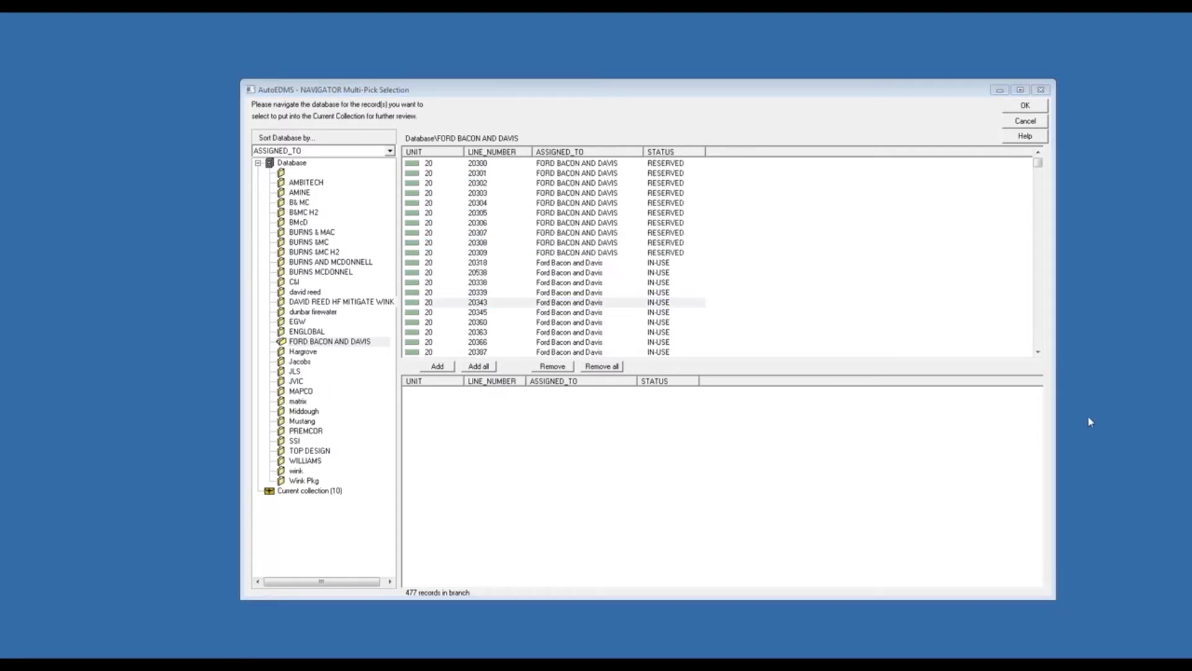
pyautogui.moveTo(645, 151); pyautogui.dragTo(707, 152)
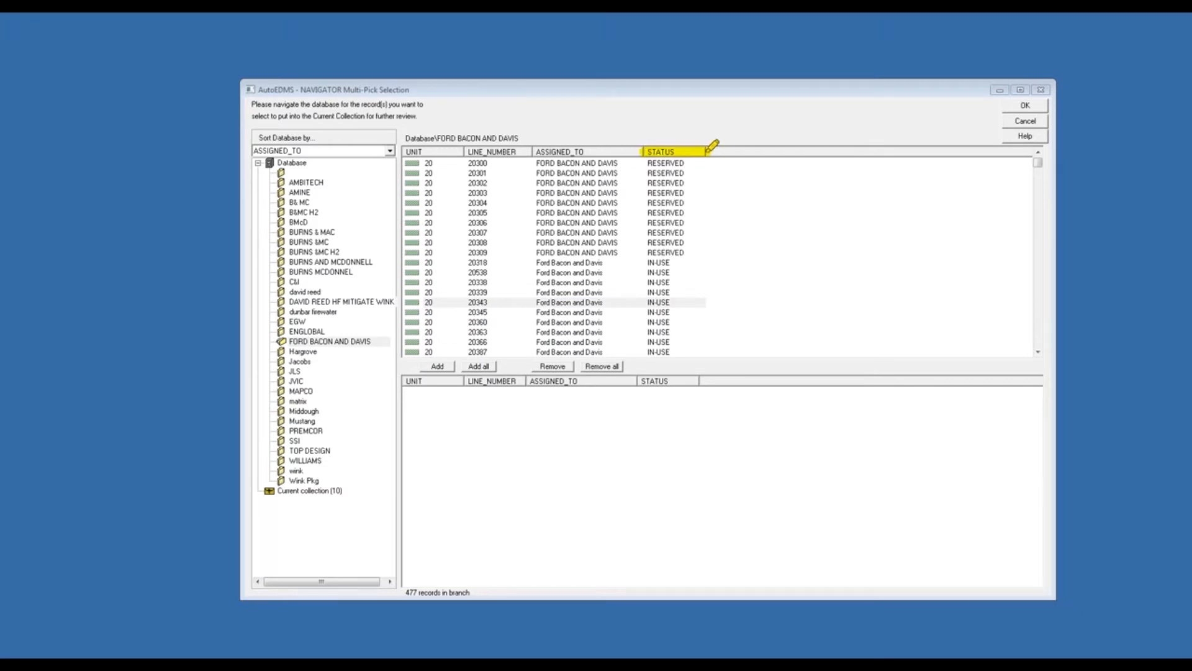
pyautogui.click(557, 164)
pyautogui.keyDown('shift'); pyautogui.click(577, 253); pyautogui.keyUp('shift')
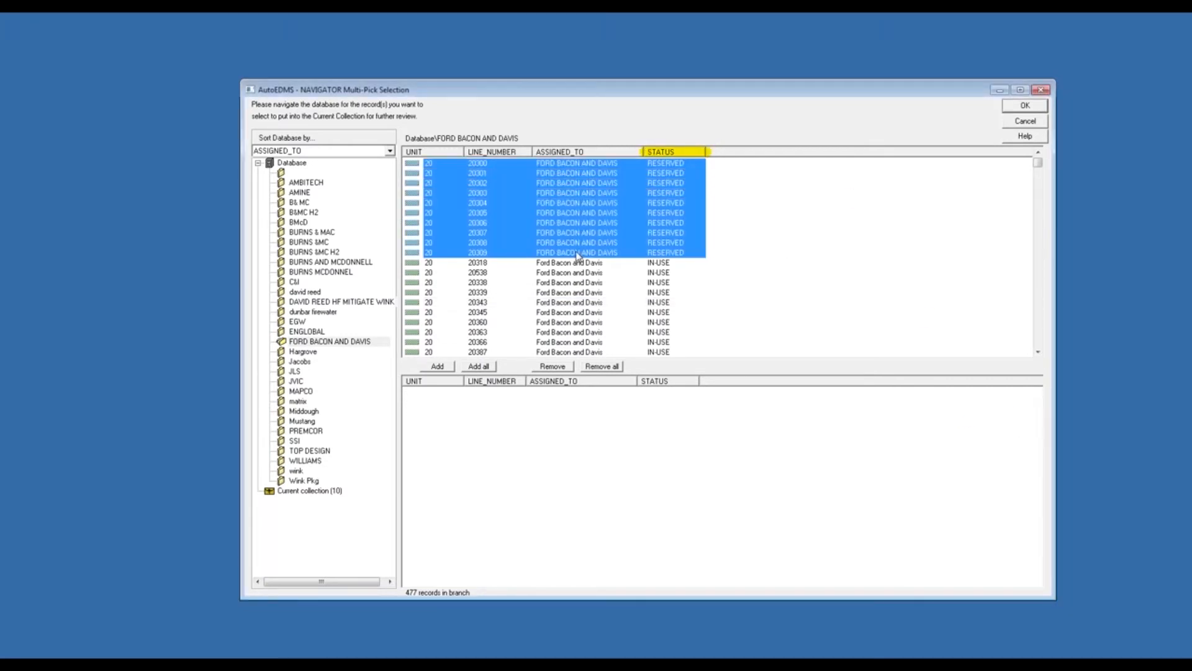
pyautogui.click(438, 368)
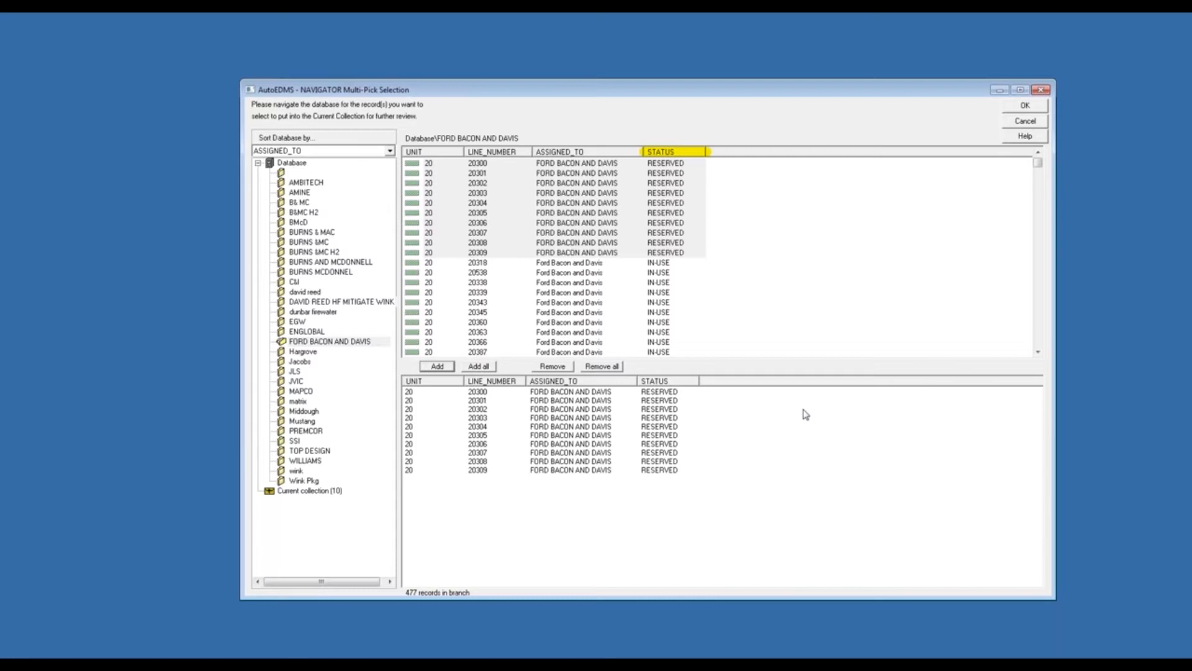
pyautogui.click(1012, 110)
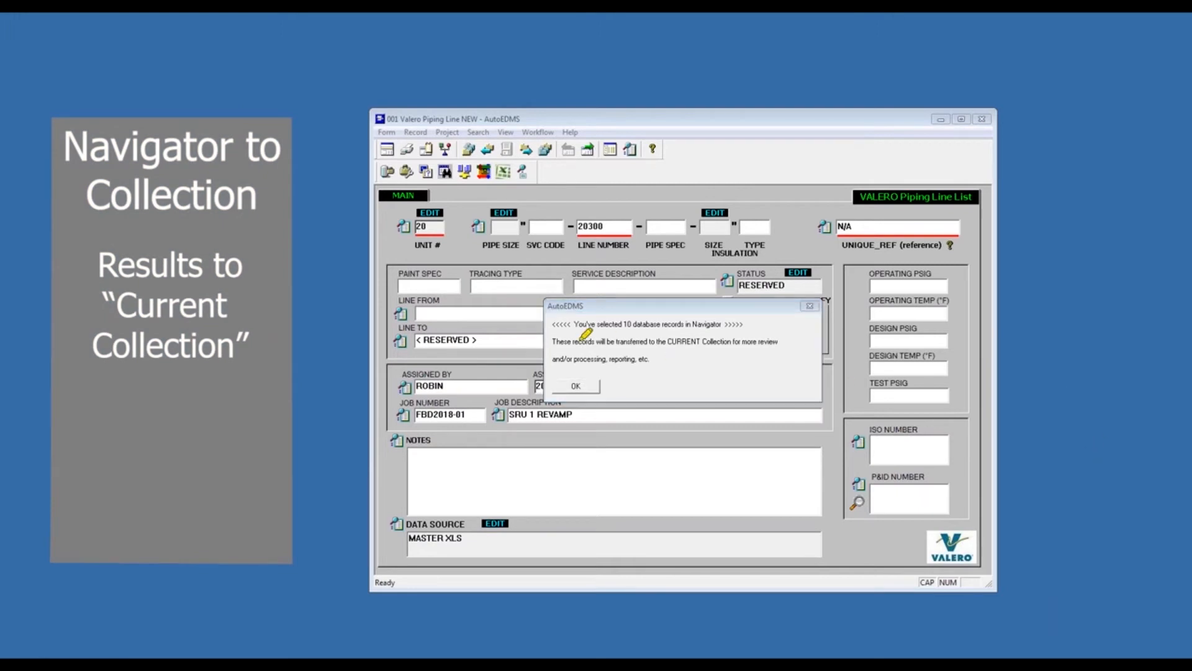
# - Confirm the transfer to the current collection, widen the ASSIGNED_TO column in the resulting list, and dismiss the list
pyautogui.moveTo(549, 324); pyautogui.dragTo(748, 320)
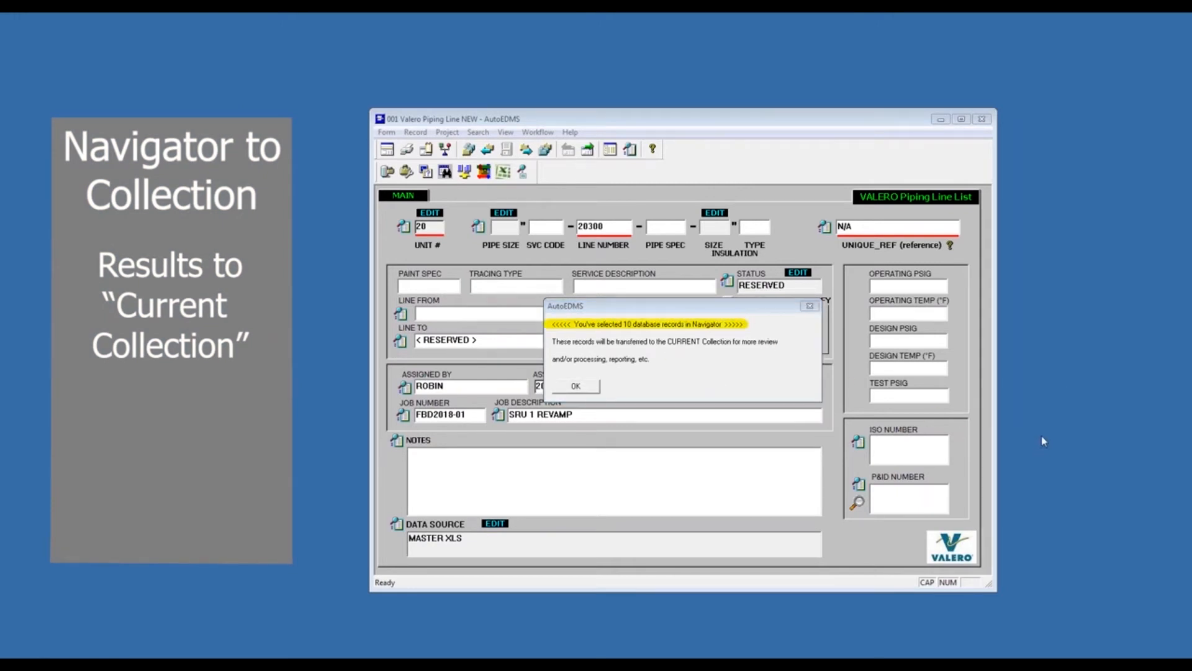
pyautogui.click(575, 389)
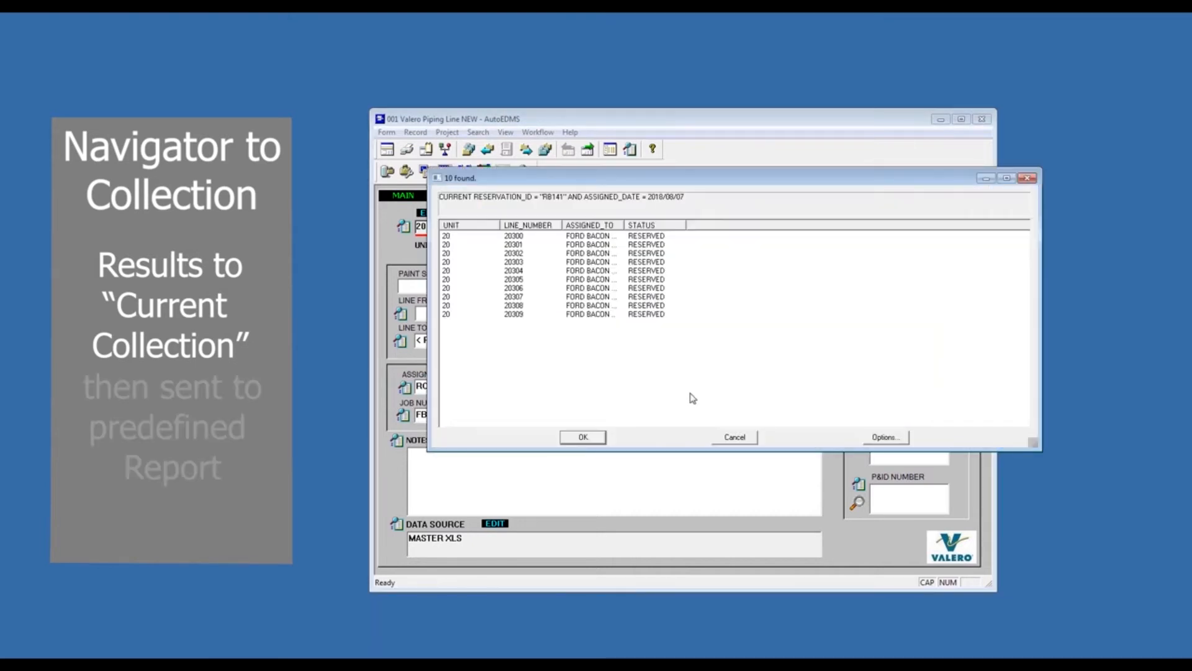
pyautogui.doubleClick(624, 225)
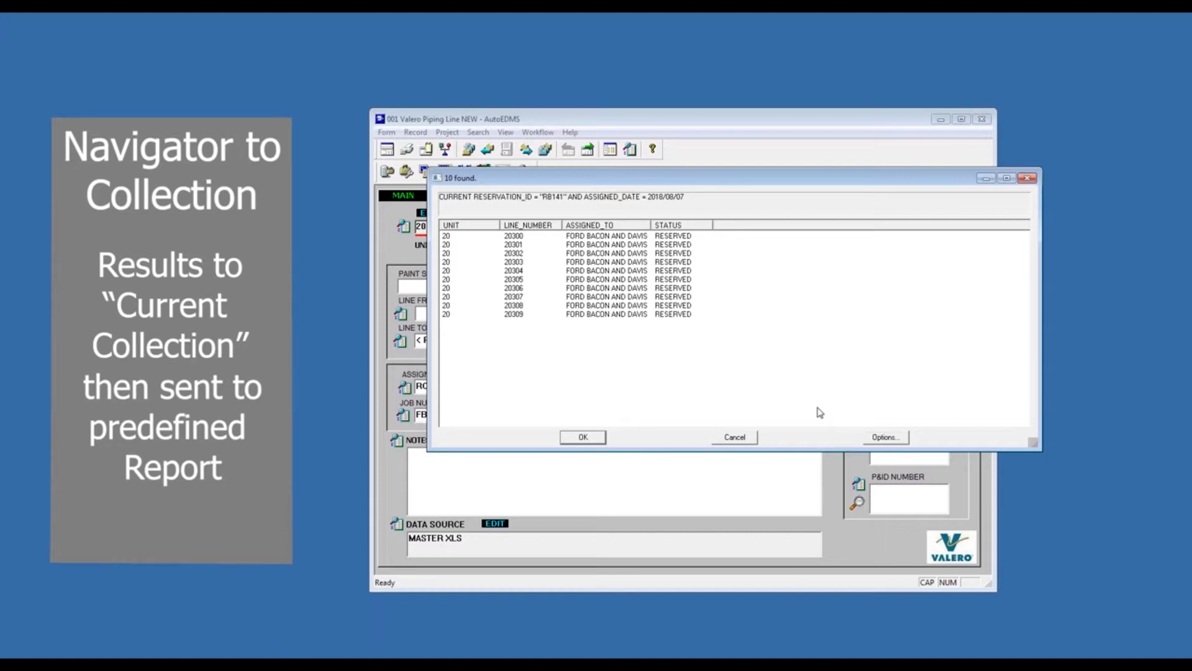
pyautogui.click(735, 438)
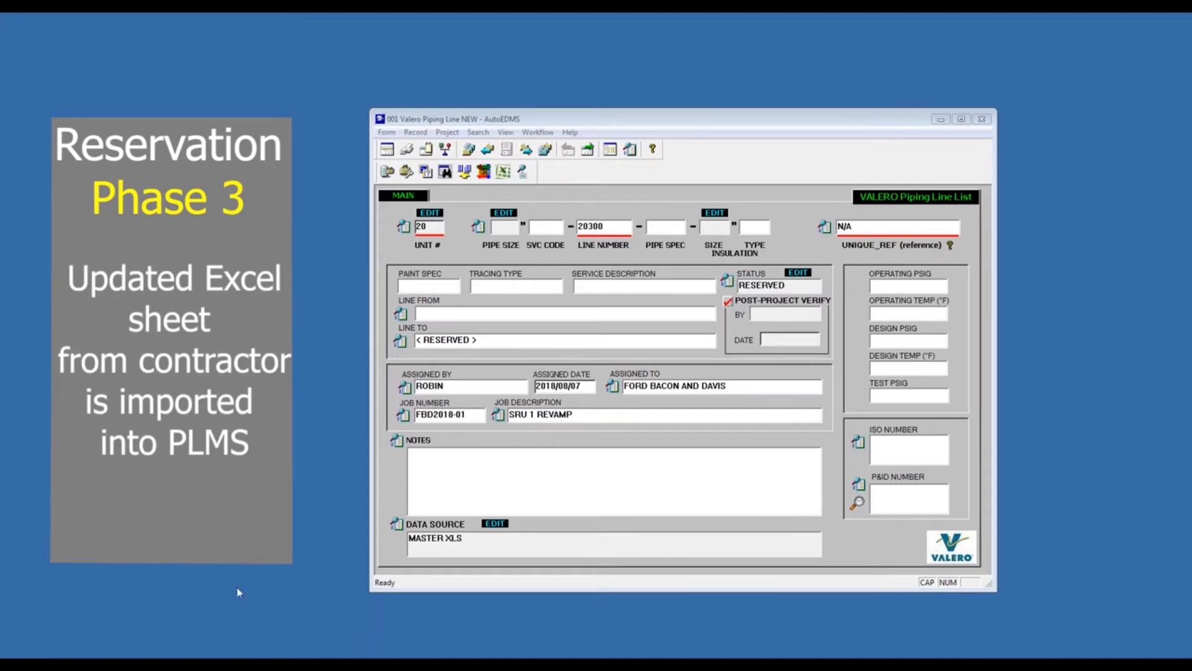
# - Open the contractor's updated workbook Unit 20 Line Number Request Form-B.xls from the PLL demonstration folder
pyautogui.moveTo(139, 655)
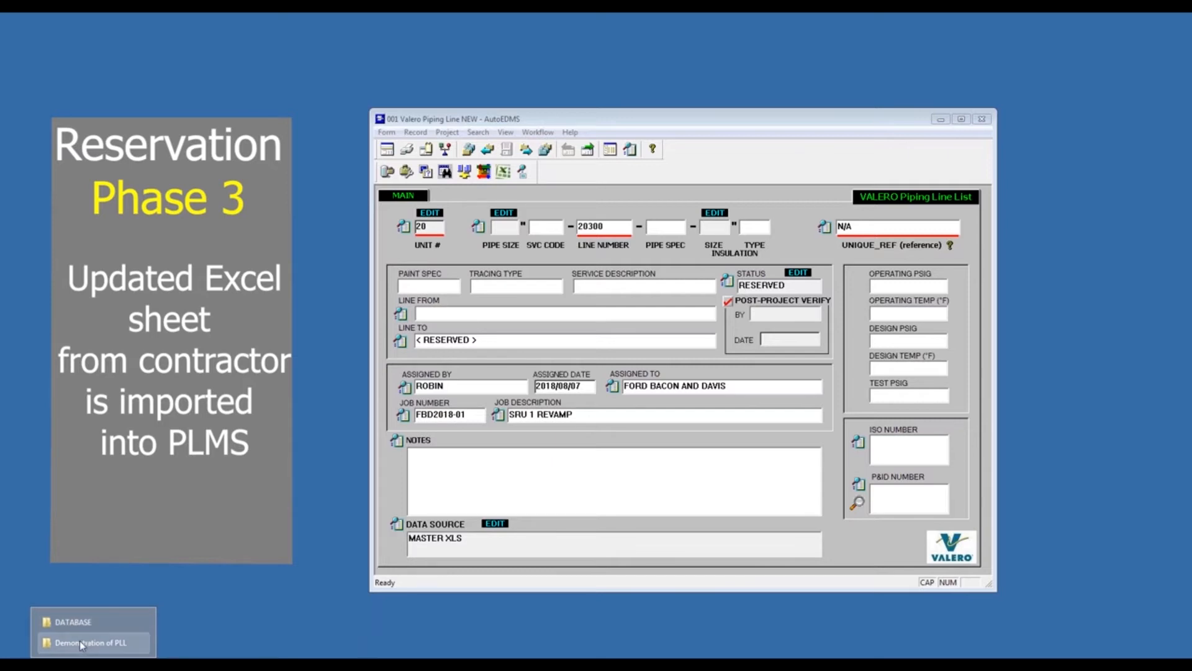
pyautogui.click(81, 642)
pyautogui.click(304, 232)
pyautogui.doubleClick(527, 188)
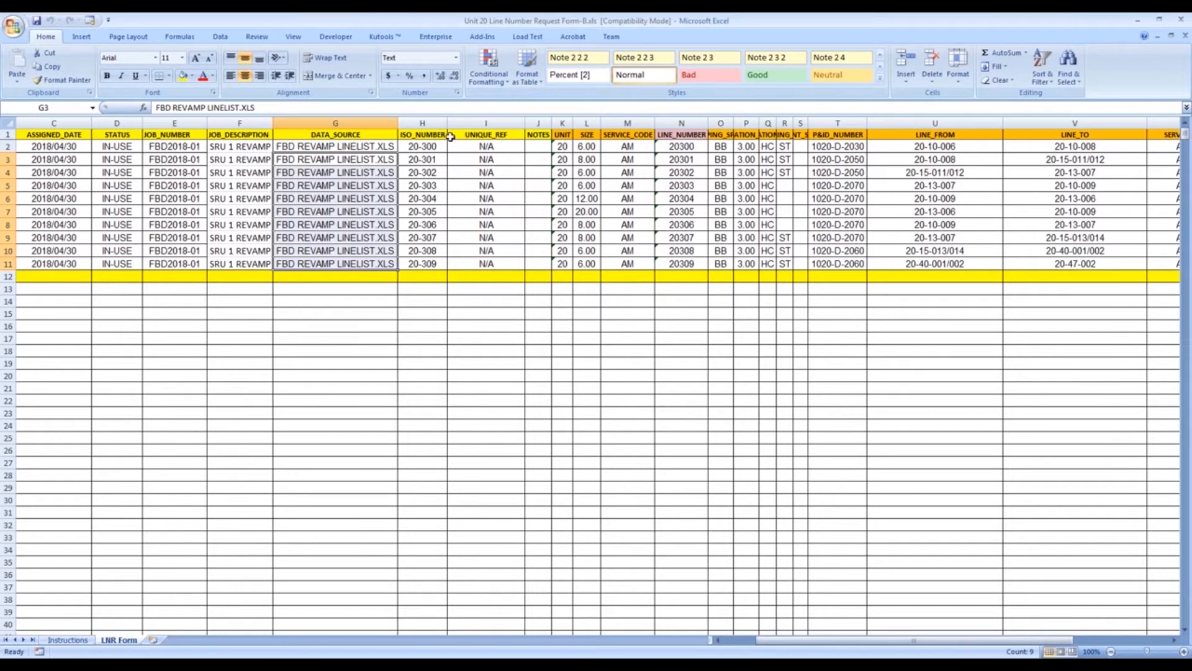
# - Review the completed ISO_NUMBER, UNIQUE_REF, SERVICE_CODE, INSULATION_THICK and STATUS columns on the LNR Form sheet, and close the workbook
pyautogui.click(421, 123)
pyautogui.click(486, 122)
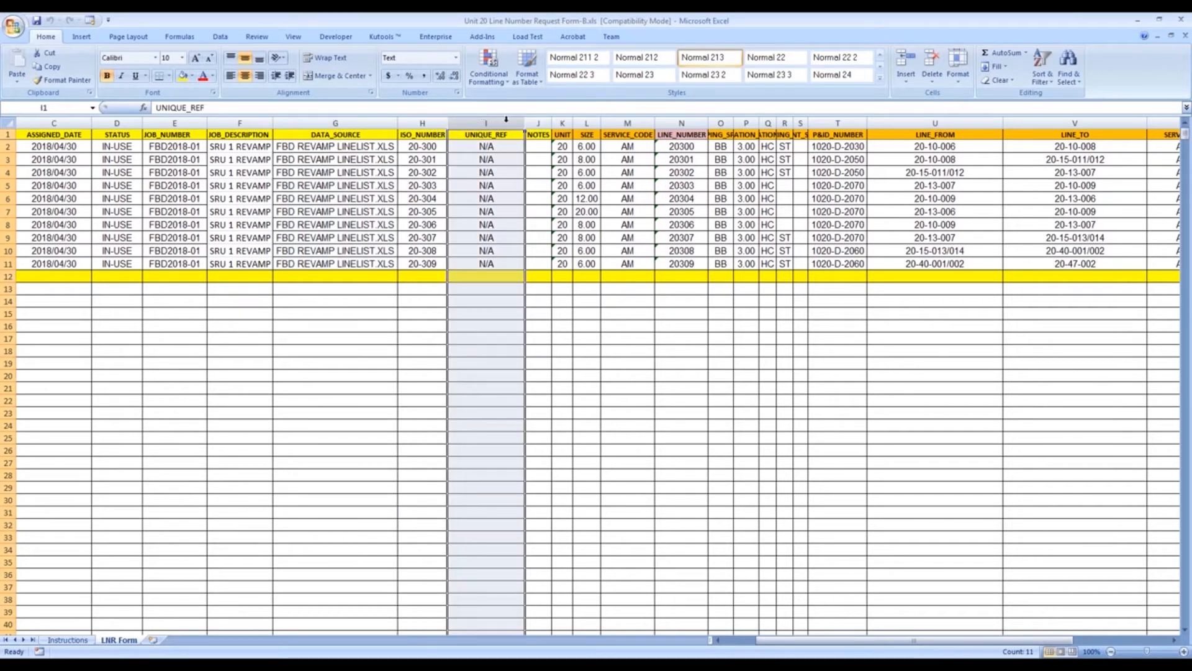
pyautogui.click(627, 123)
pyautogui.click(745, 122)
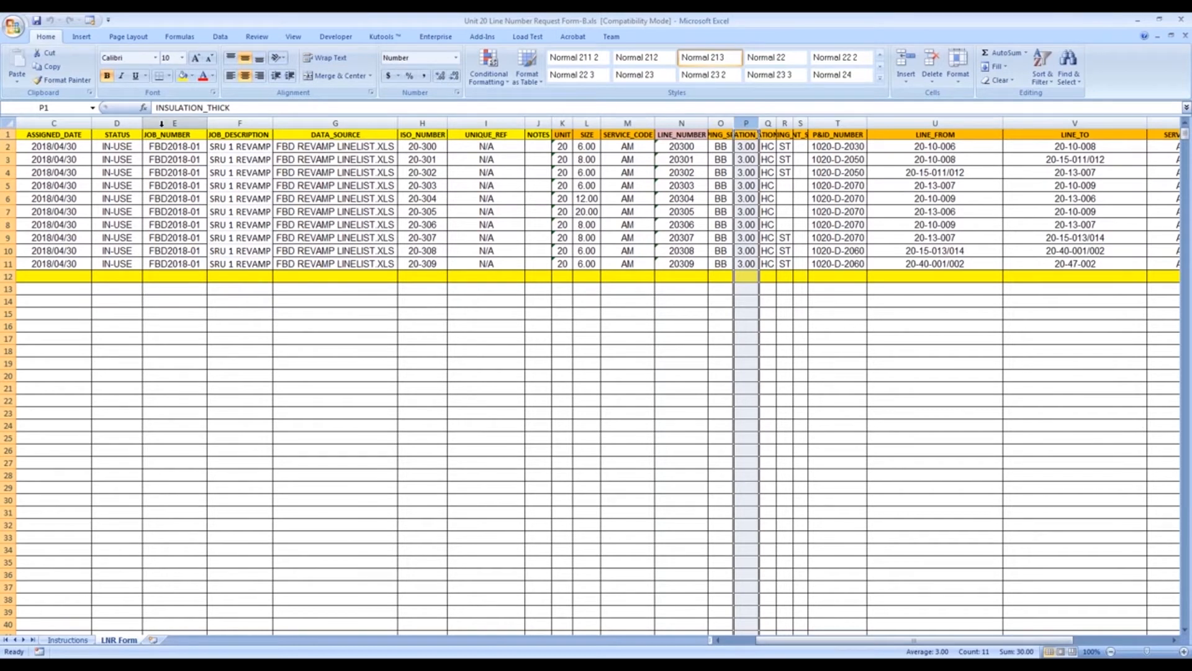
pyautogui.click(122, 119)
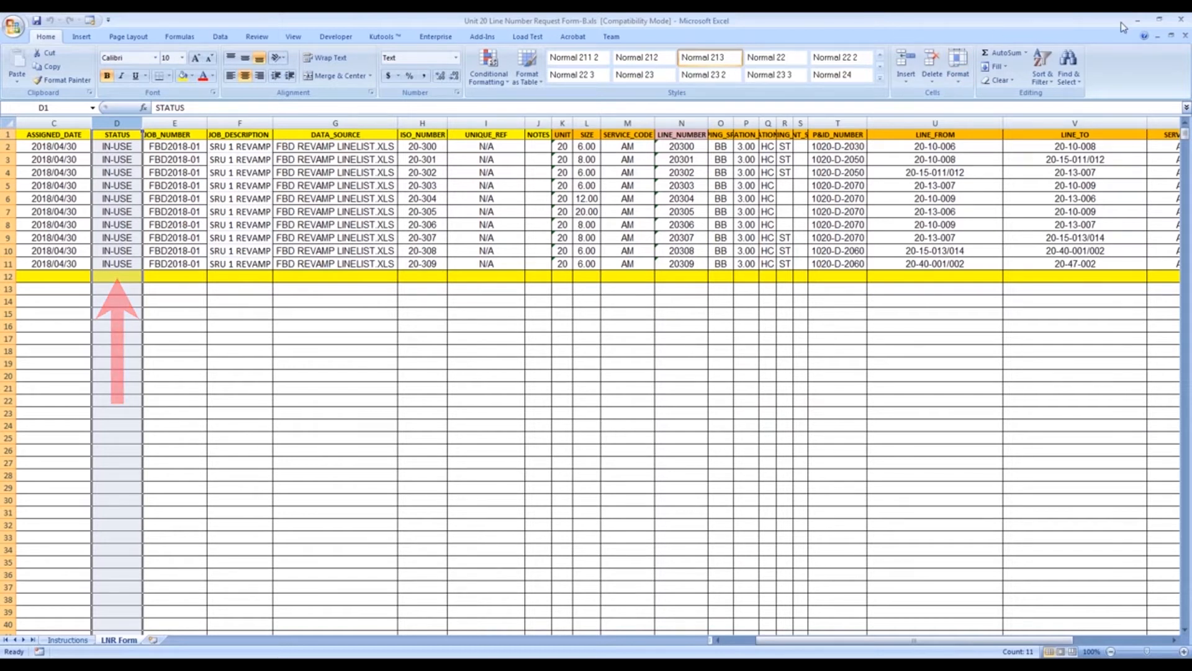
pyautogui.click(1185, 24)
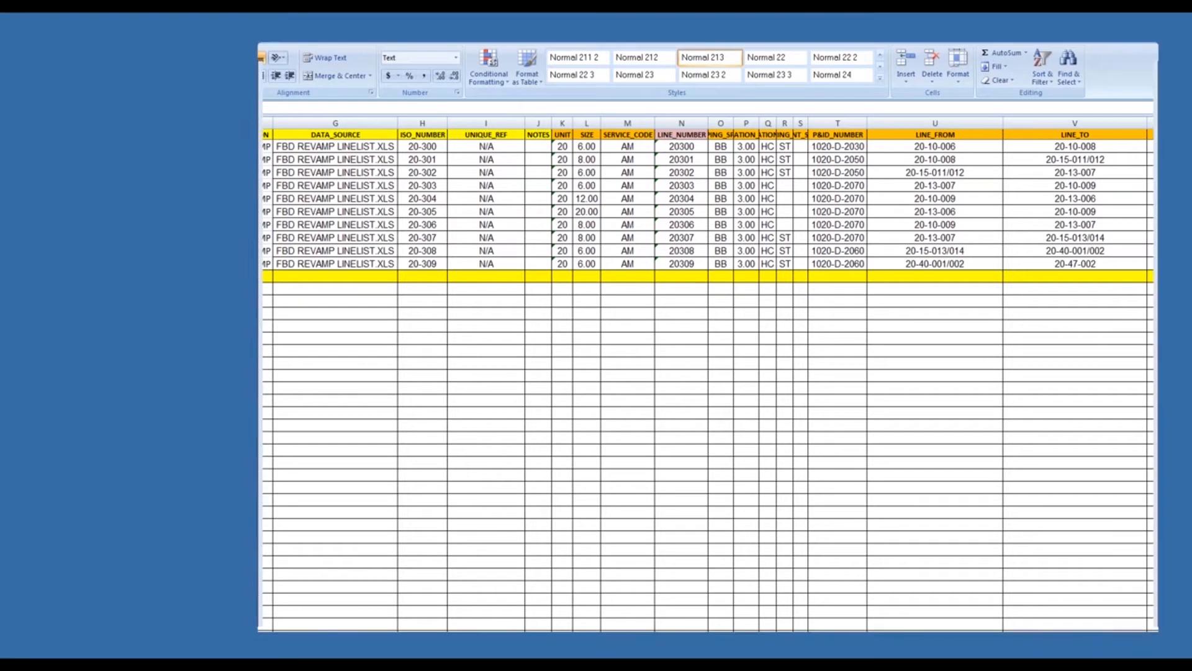
pyautogui.hotkey('alt', 'F4')
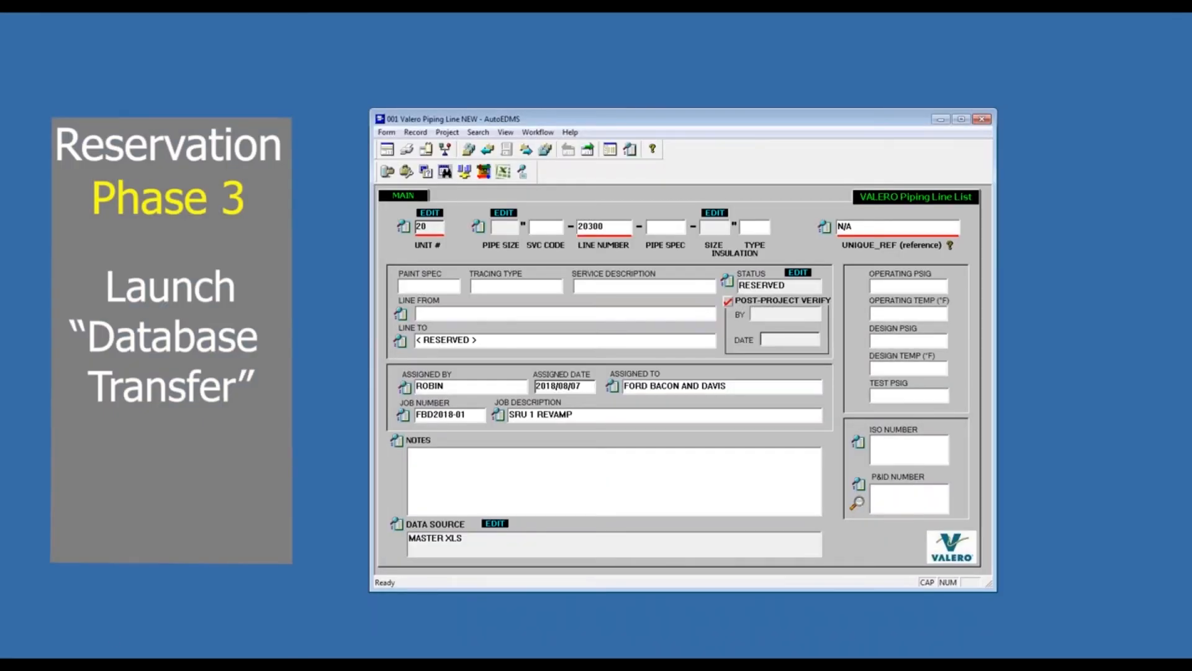
# - Minimize the piping line form and launch AutoEDMS Database Transfer from the Information Center's development tools
pyautogui.click(428, 652)
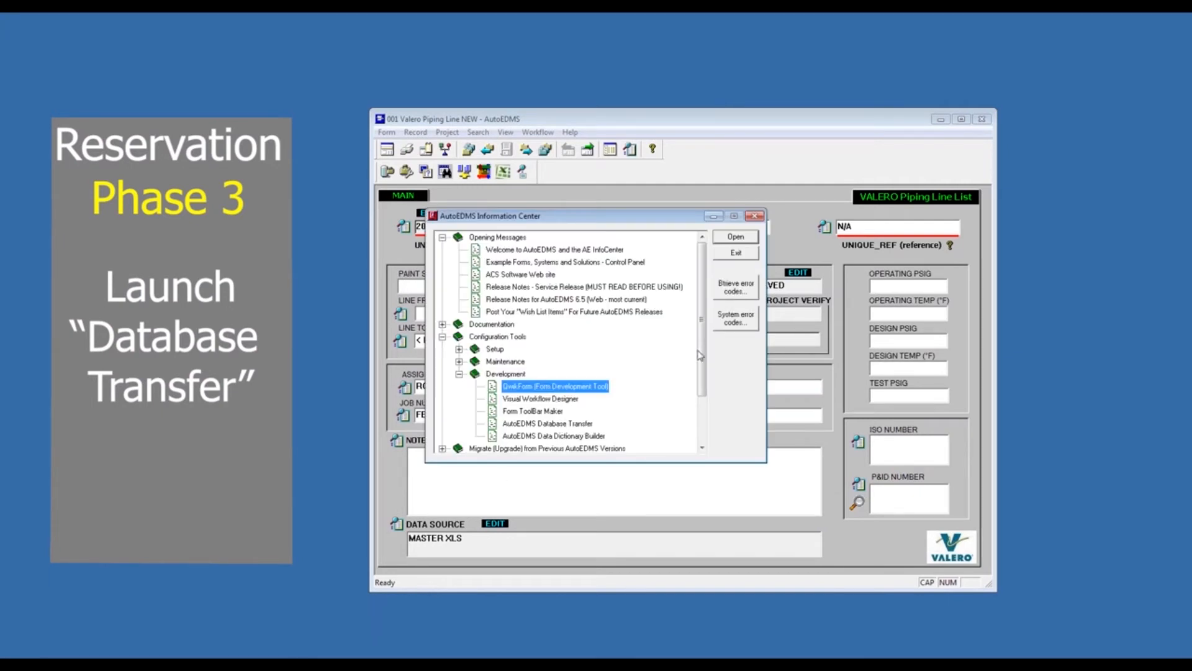
pyautogui.click(941, 119)
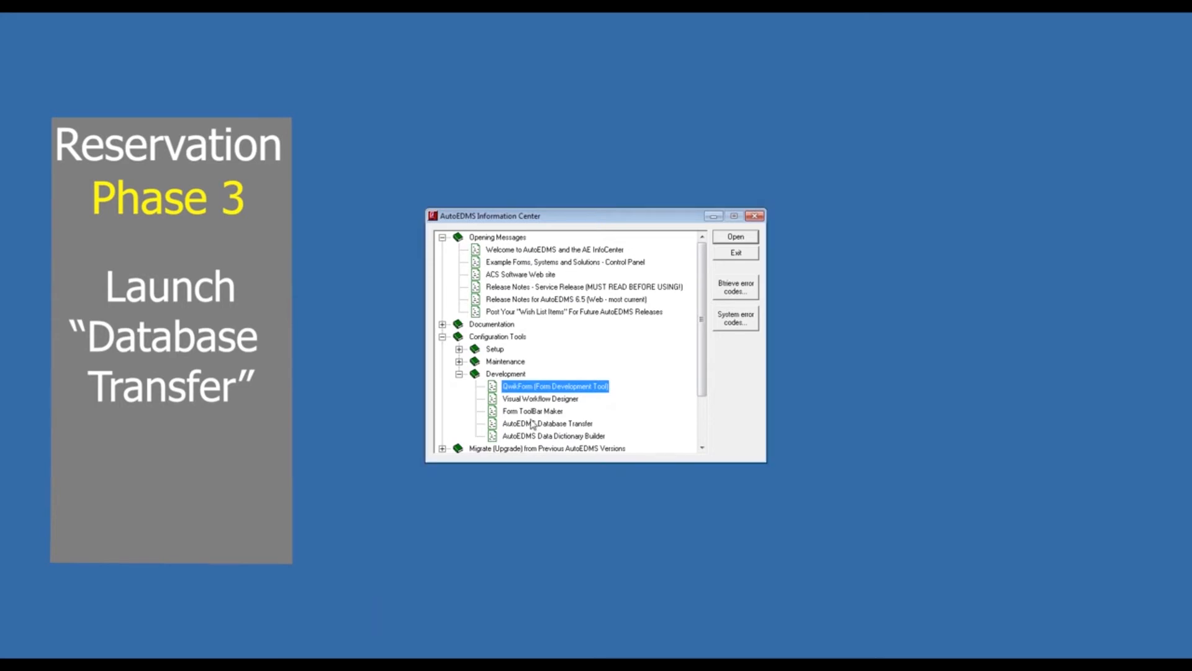
pyautogui.click(533, 423)
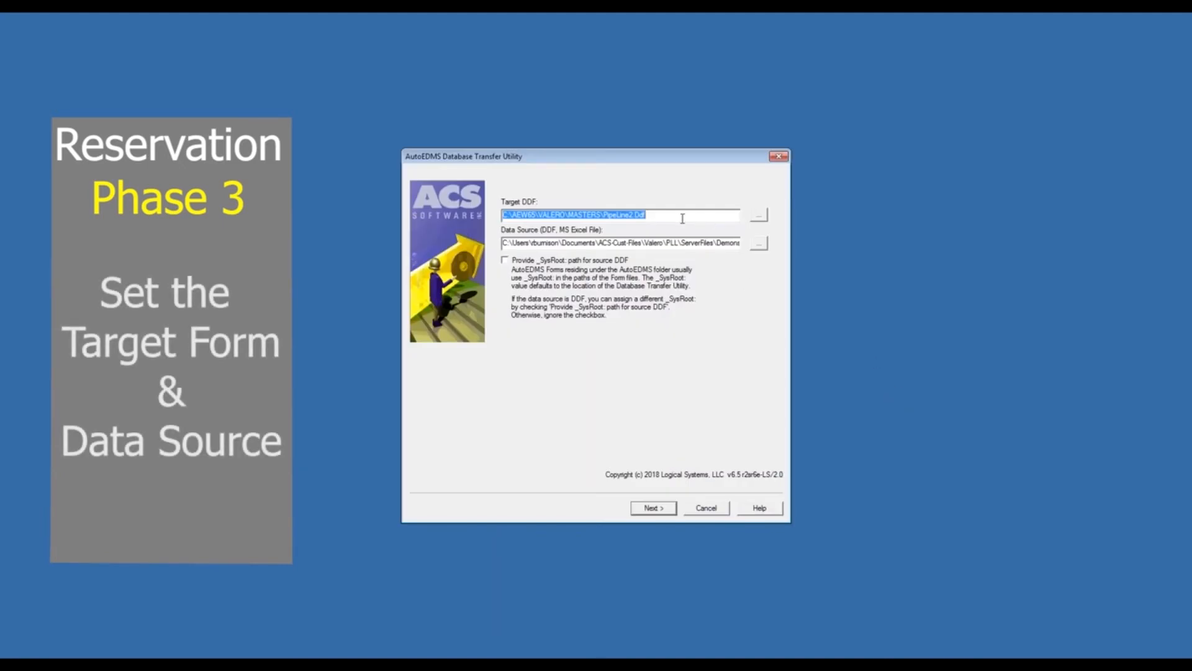
# - Accept PipeLine2.Ddf as the target DDF with the preset data source and continue to the import range settings
pyautogui.click(1098, 436)
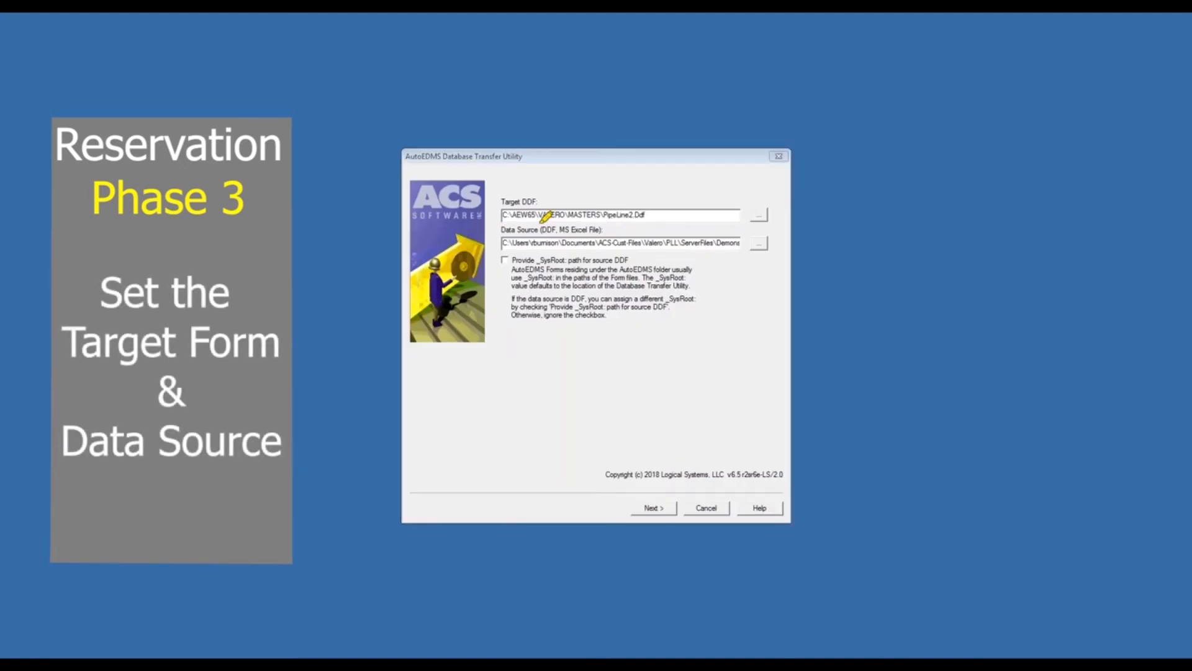
pyautogui.moveTo(501, 215); pyautogui.dragTo(659, 215)
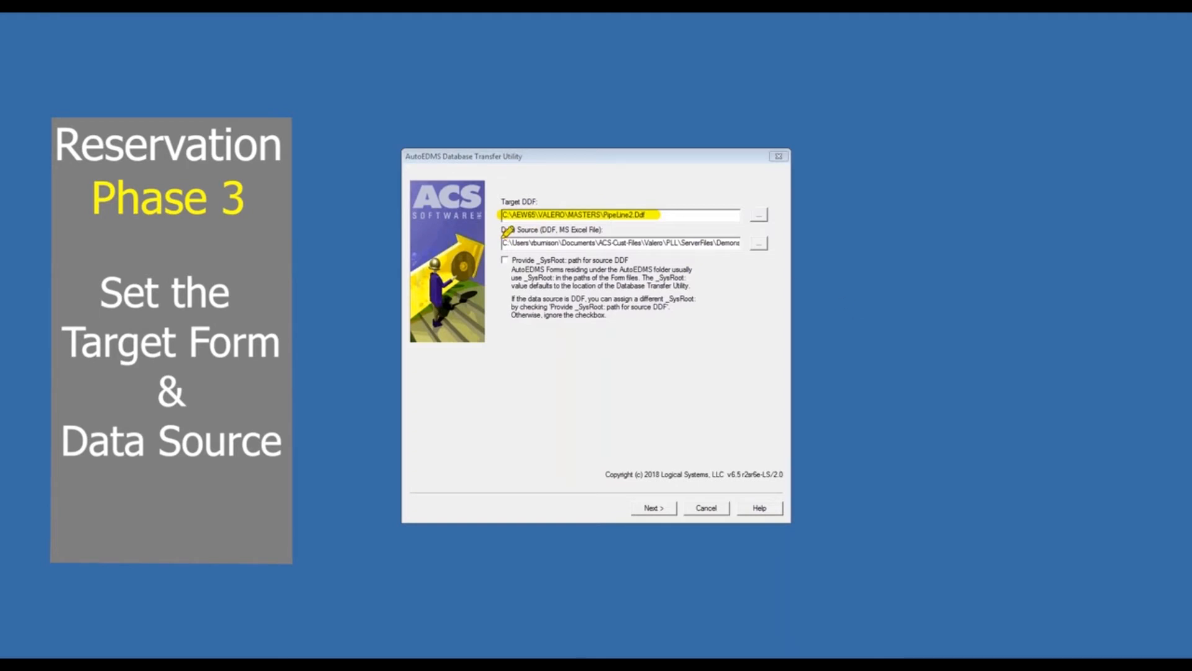
pyautogui.moveTo(503, 243); pyautogui.dragTo(743, 242)
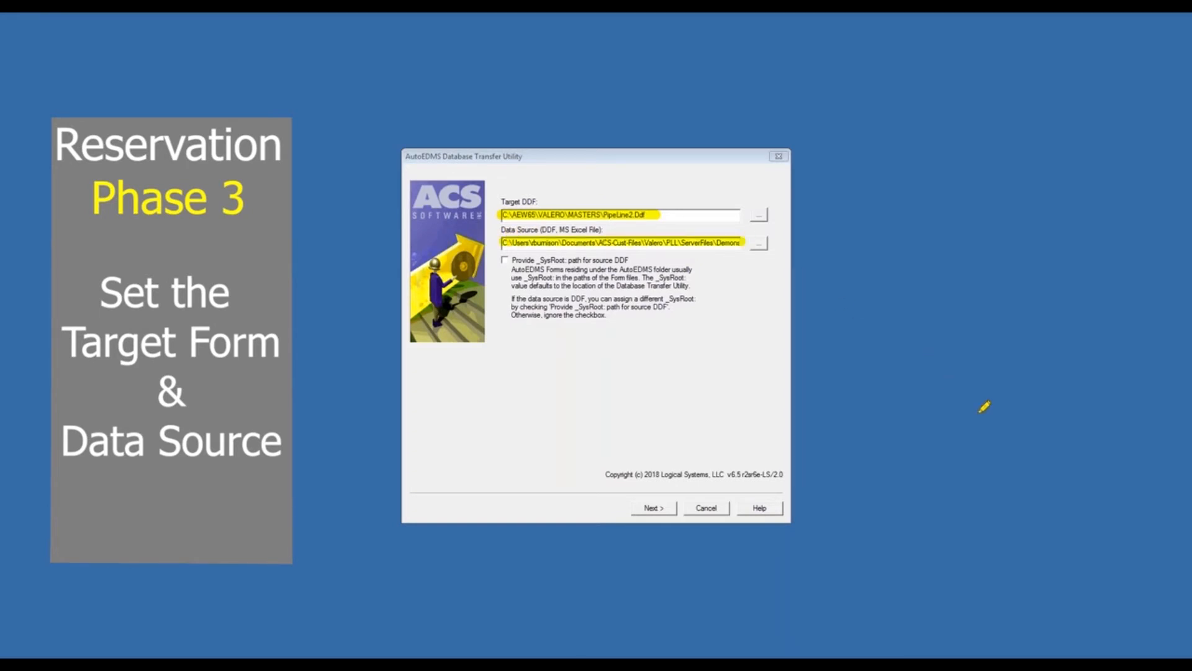
pyautogui.click(653, 509)
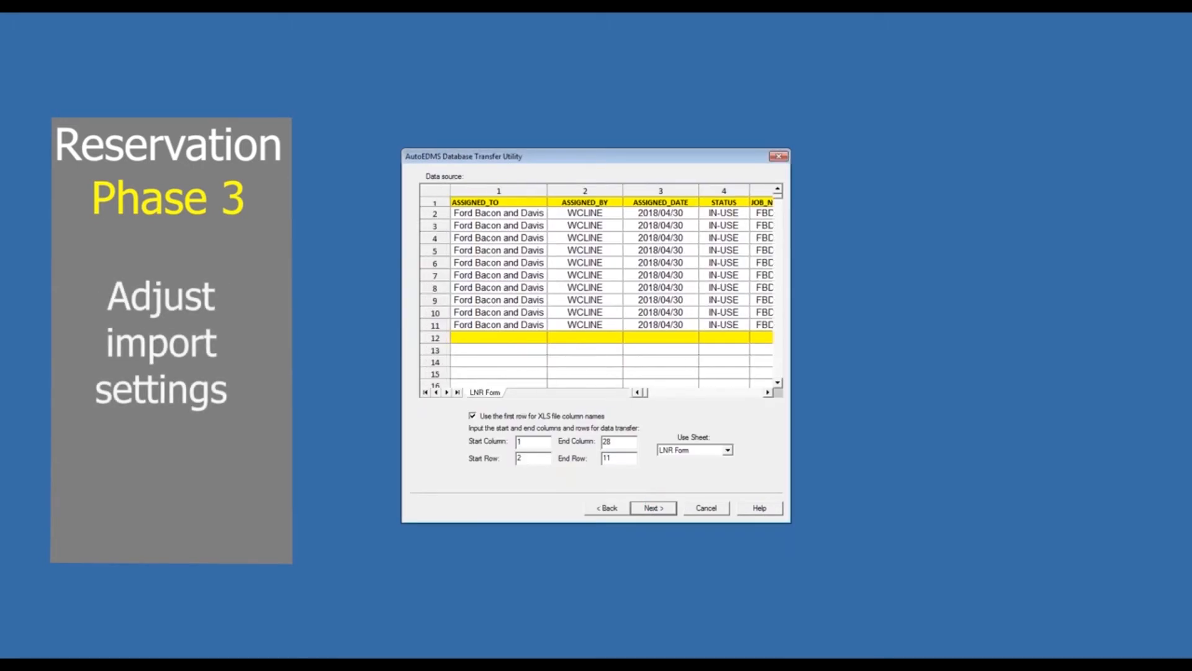
# - Check the LNR Form import range of columns 1 to 28 and rows 2 to 11, and continue to field mapping
pyautogui.click(1099, 435)
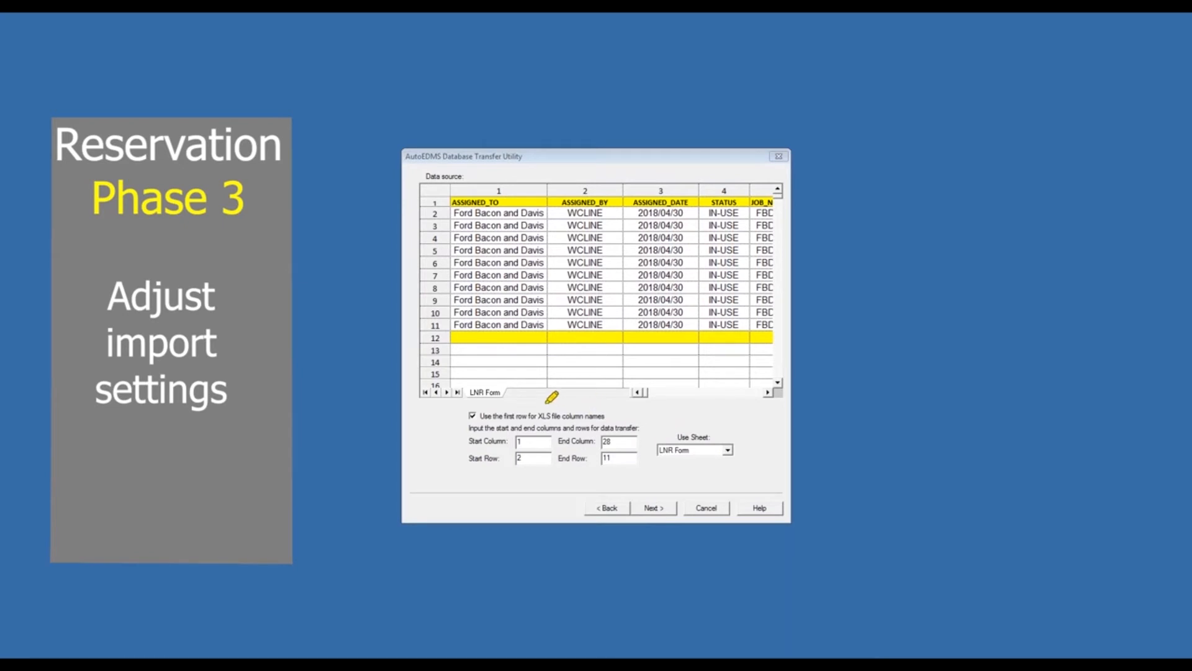
pyautogui.moveTo(457, 407); pyautogui.dragTo(756, 407)
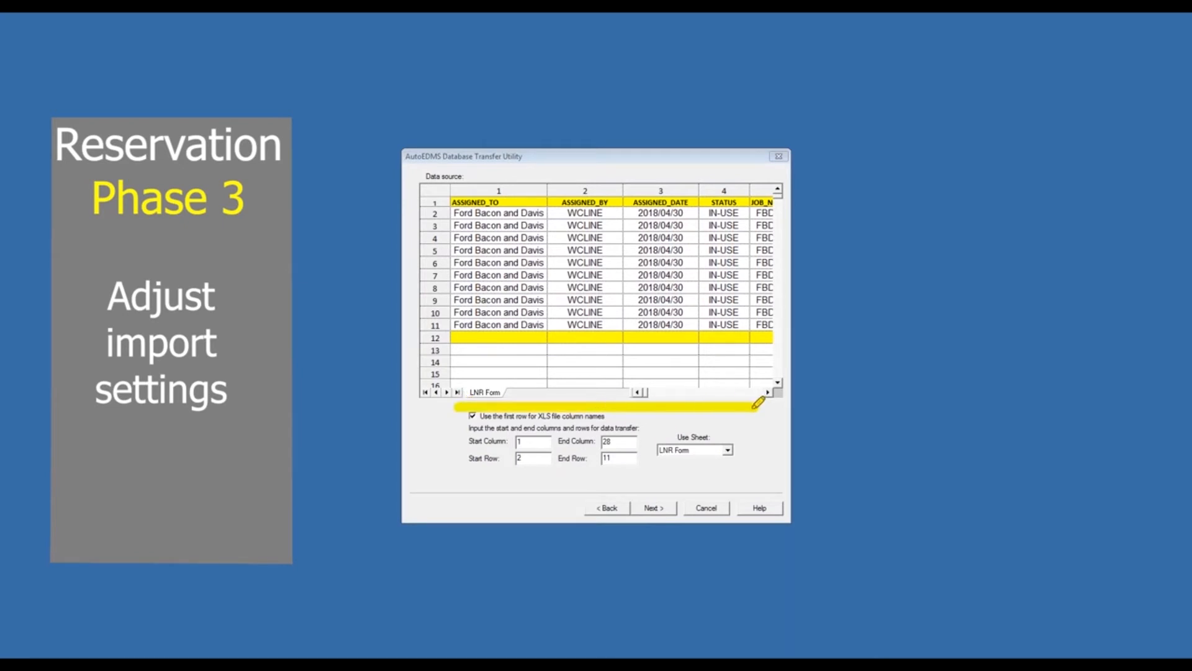
pyautogui.moveTo(464, 470); pyautogui.dragTo(764, 470)
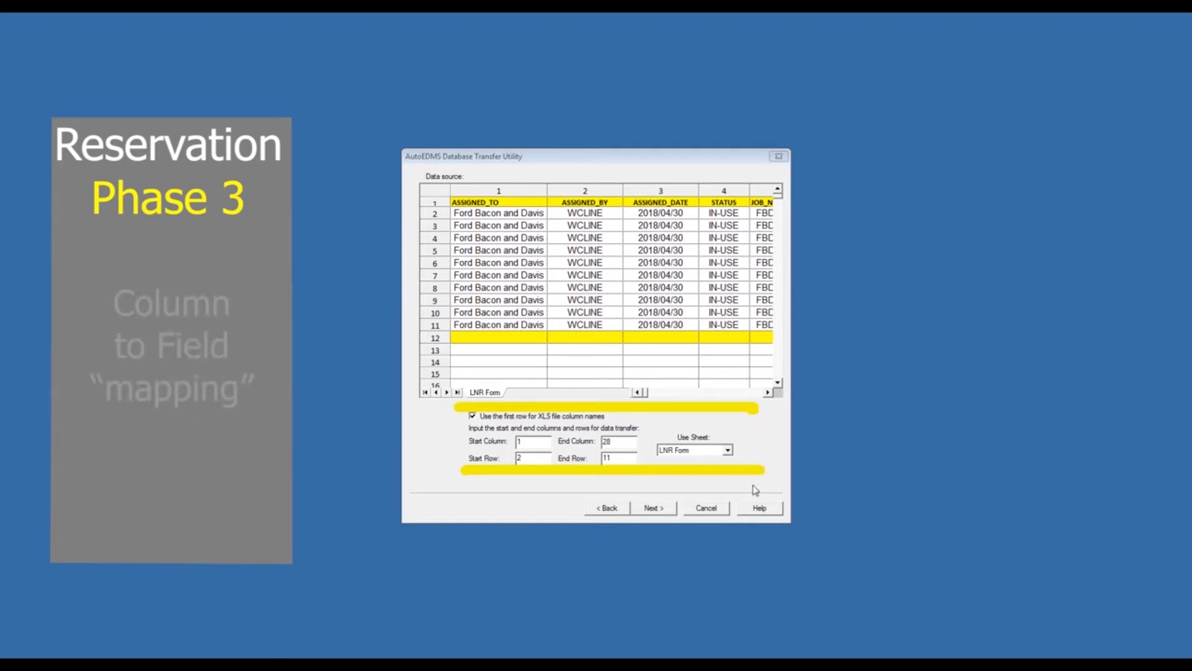
pyautogui.click(654, 508)
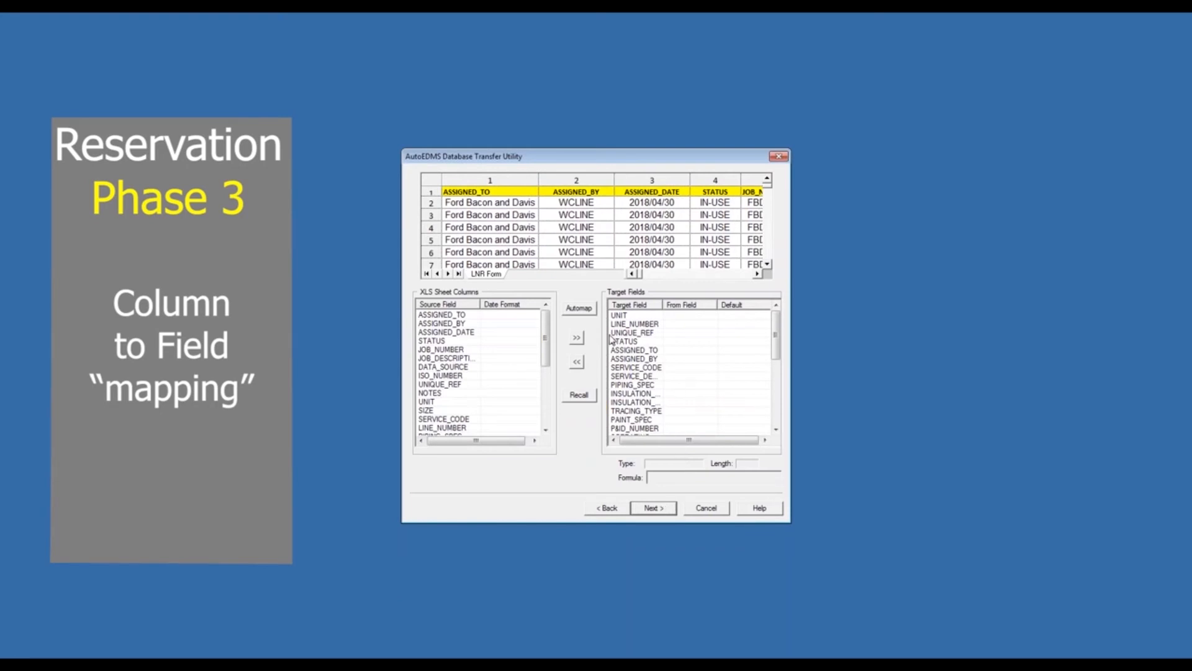
# - Automap the sheet columns to the target fields, setting the ASSIGNED_DATE source column's date format to YYYY / MM / DD
pyautogui.click(580, 309)
pyautogui.click(621, 369)
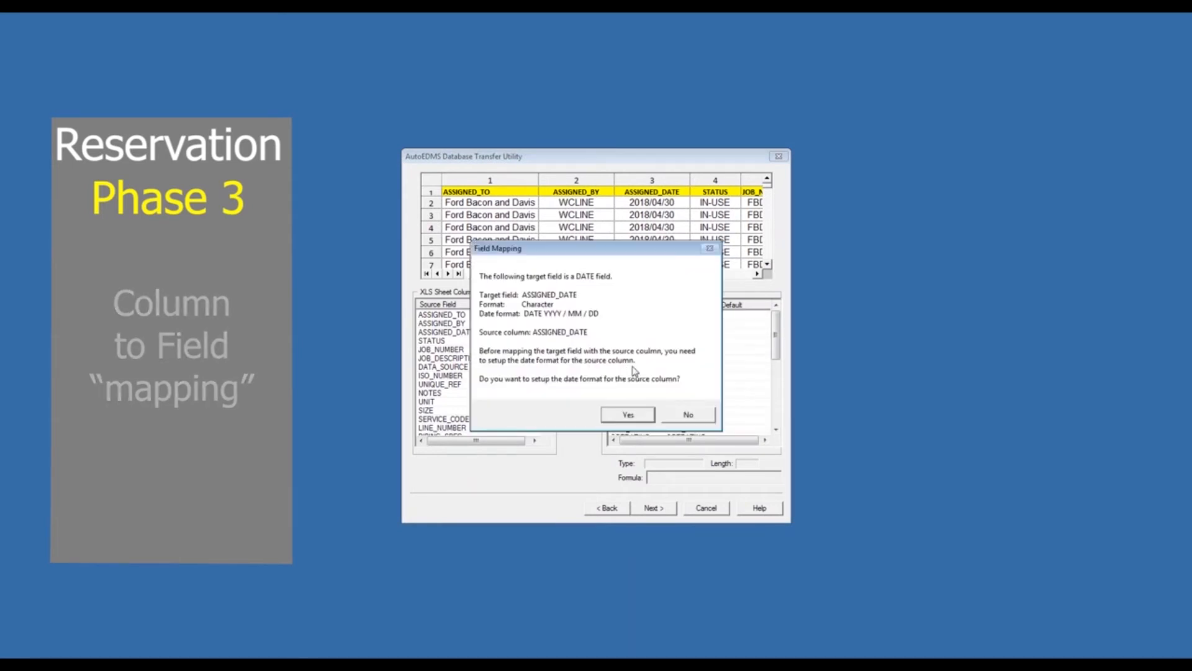
pyautogui.click(629, 415)
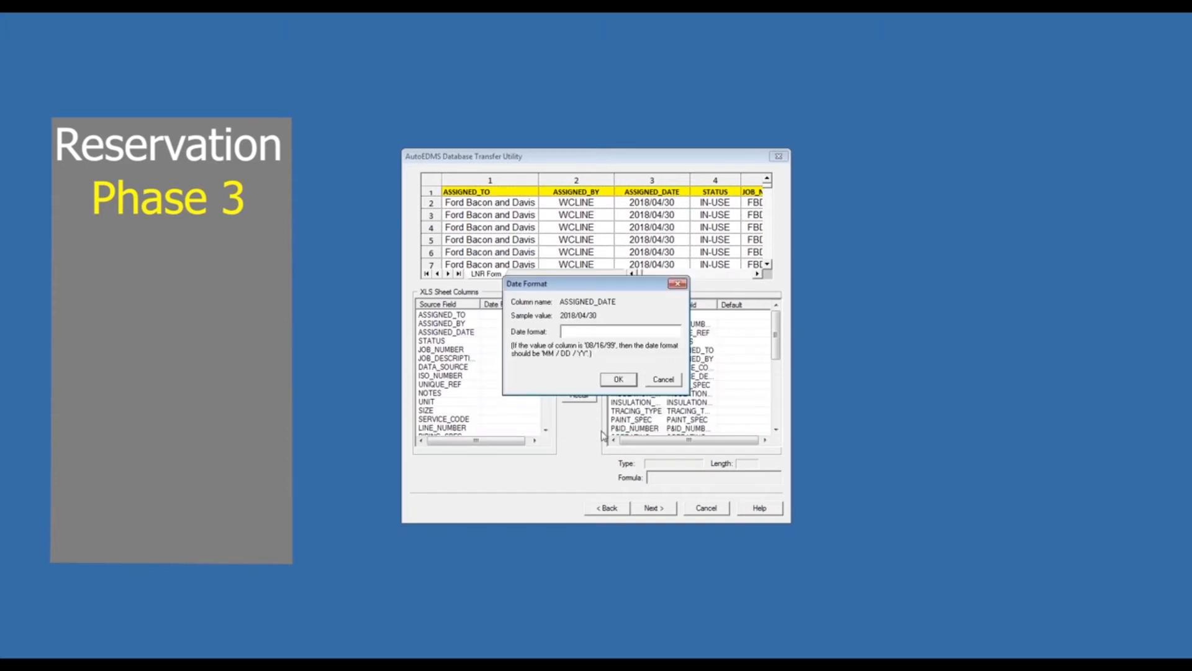
pyautogui.write('YYYY / MM / DD')
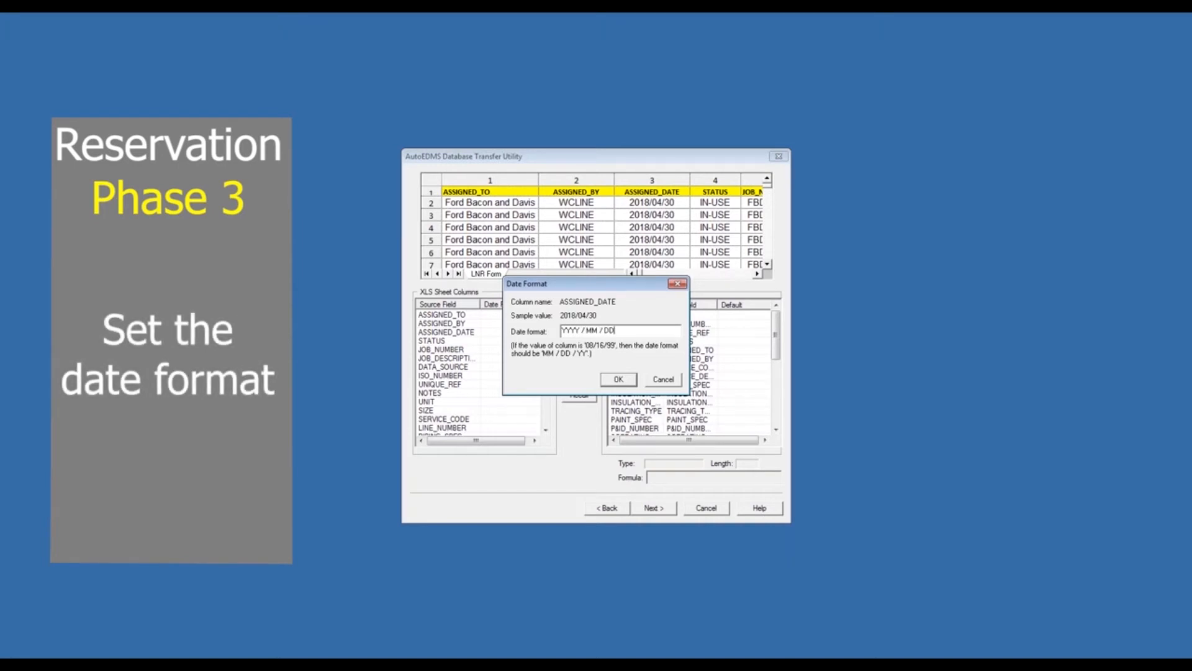
pyautogui.click(618, 380)
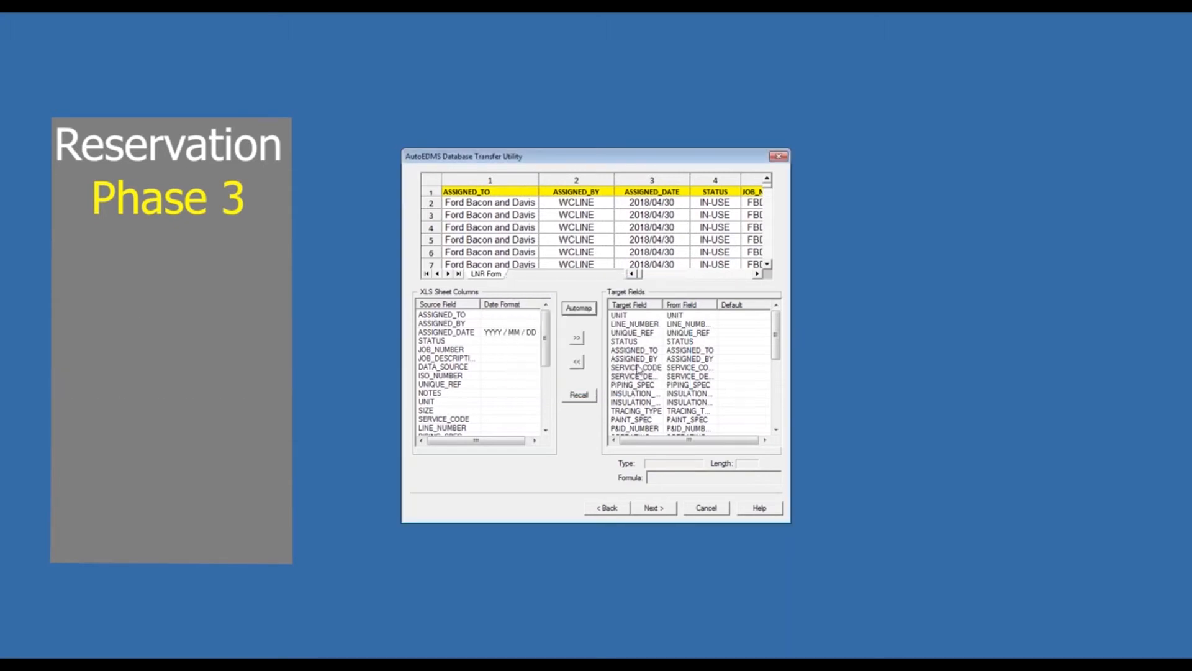
# - Widen the Target Field column and check the mapped field pairs, such as UNIT, ASSIGNED_TO and PIPING_SPEC
pyautogui.moveTo(664, 302); pyautogui.dragTo(689, 303)
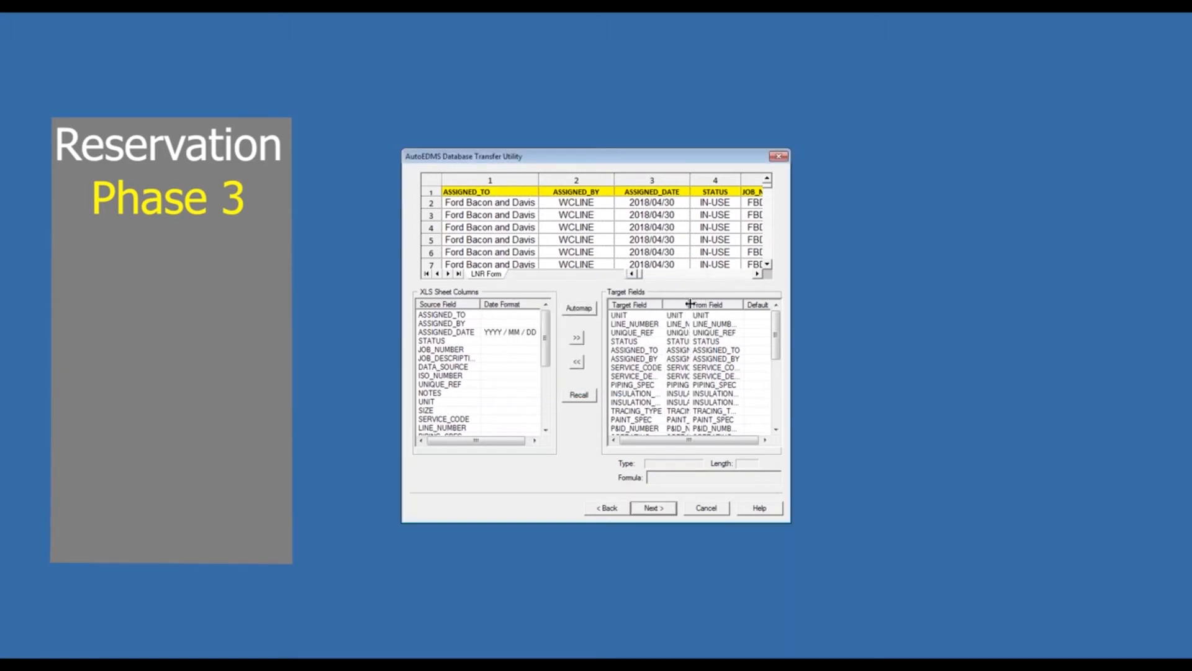
pyautogui.click(1098, 440)
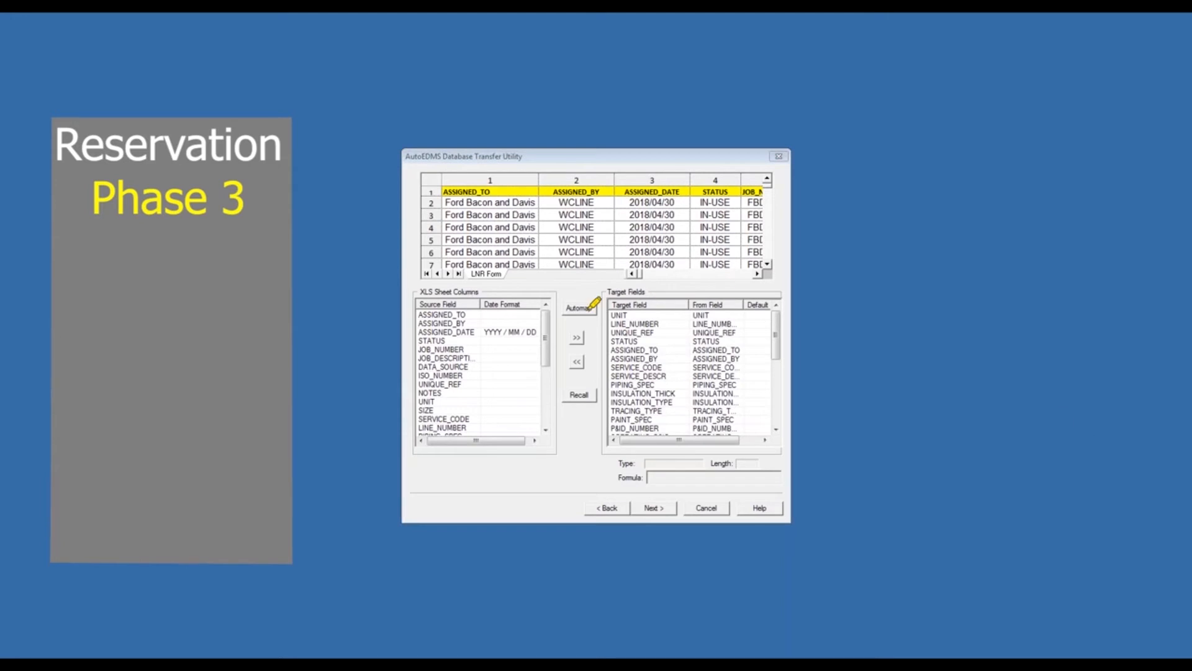
pyautogui.moveTo(615, 315); pyautogui.dragTo(737, 315)
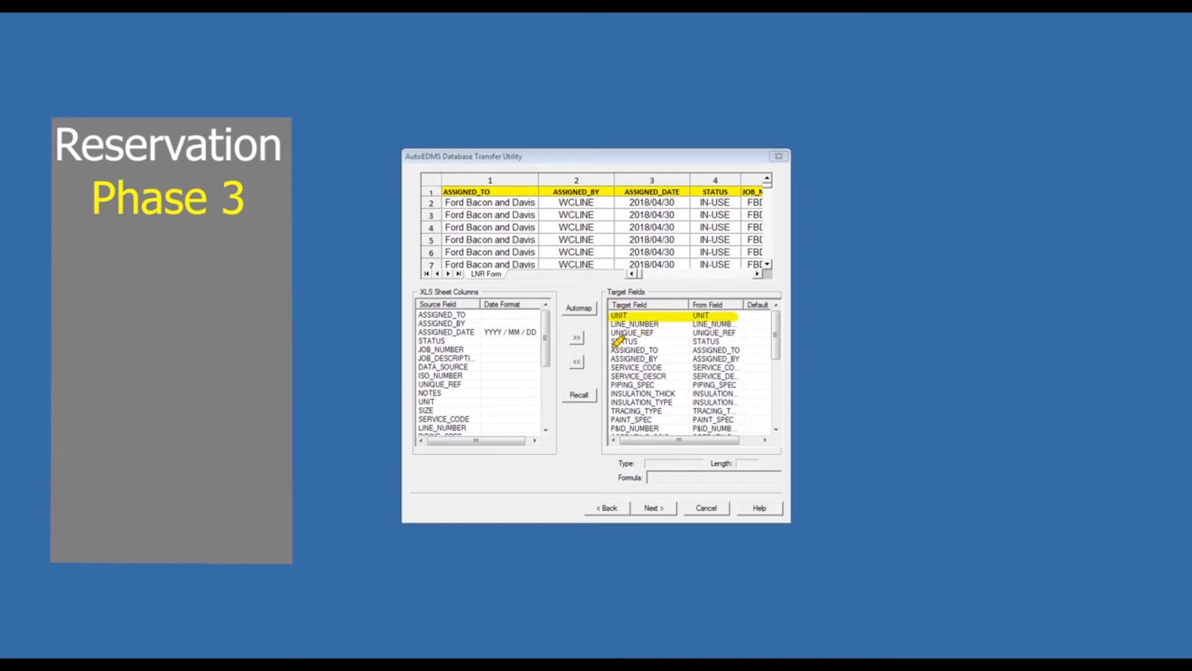
pyautogui.moveTo(609, 350); pyautogui.dragTo(753, 349)
pyautogui.moveTo(608, 385); pyautogui.dragTo(750, 385)
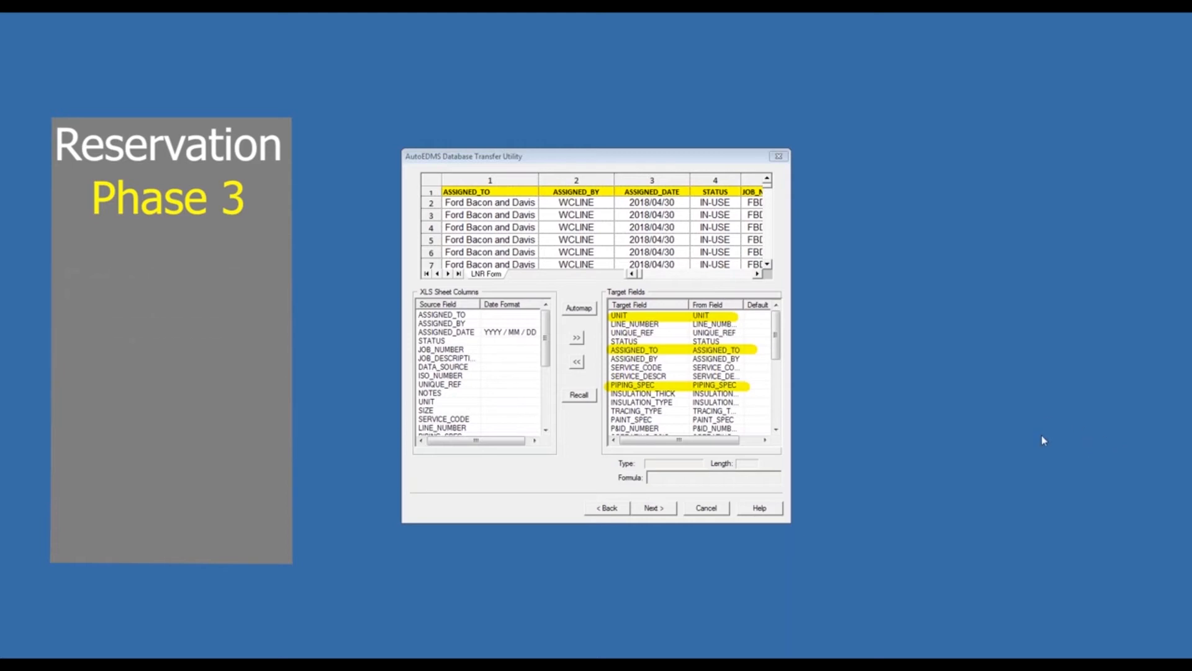
pyautogui.click(1159, 440)
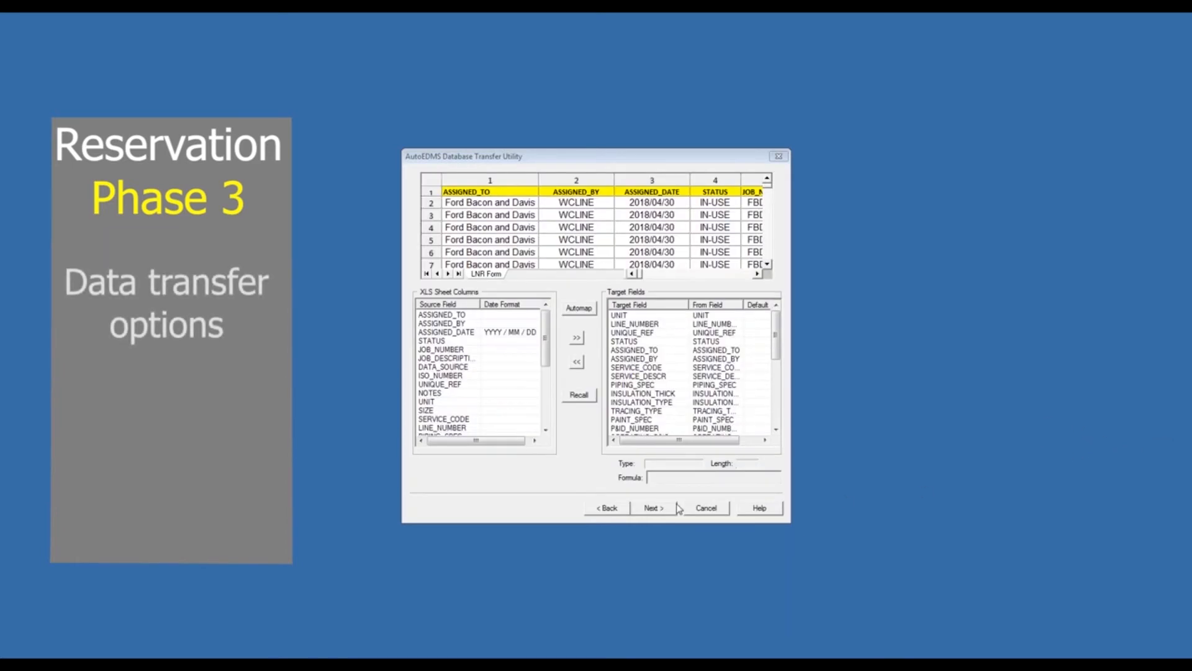
# - Turn off the dry run, allow record update in the data transfer options, and start the transfer
pyautogui.click(654, 508)
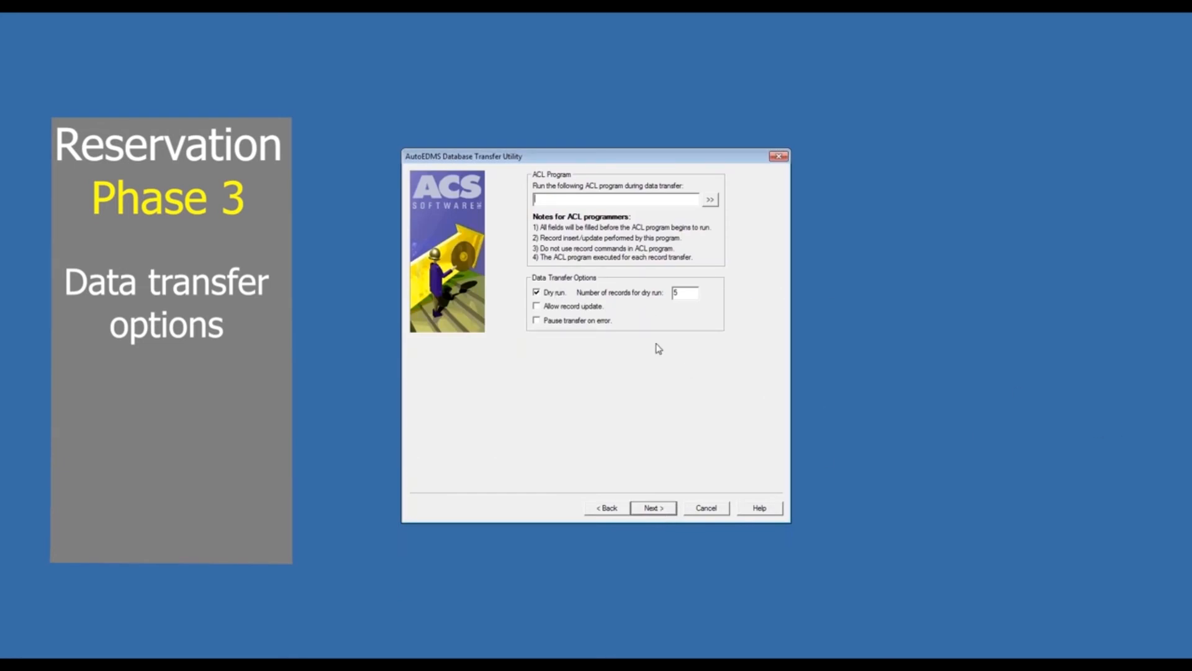
pyautogui.click(537, 293)
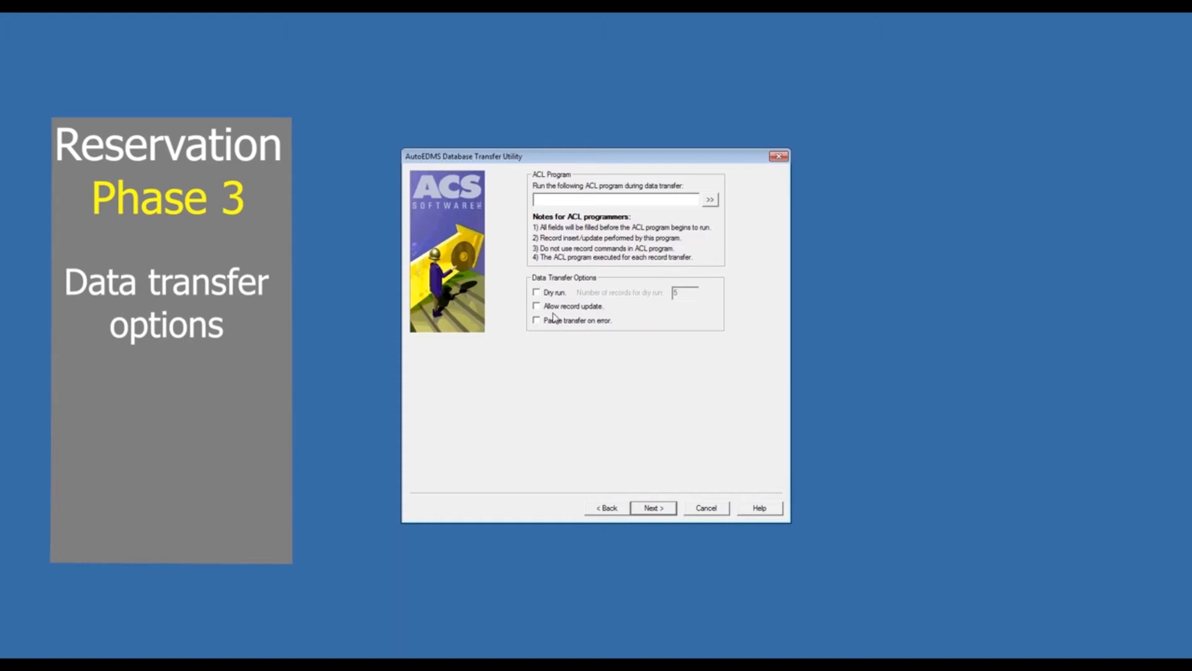
pyautogui.click(537, 306)
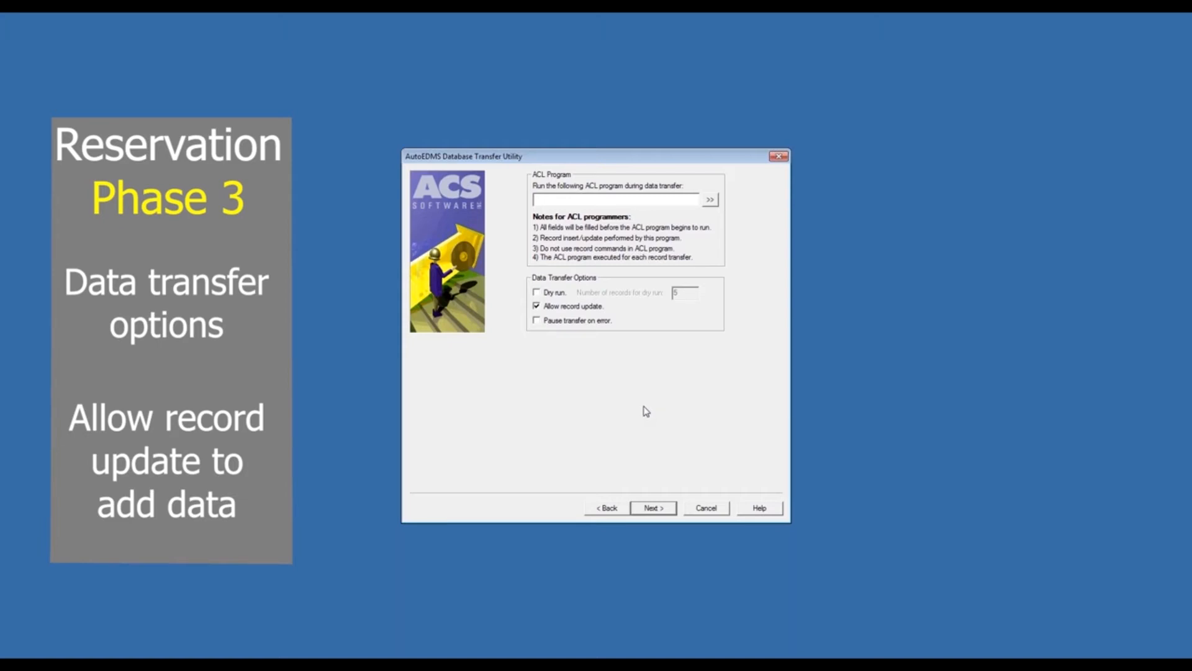
pyautogui.click(654, 508)
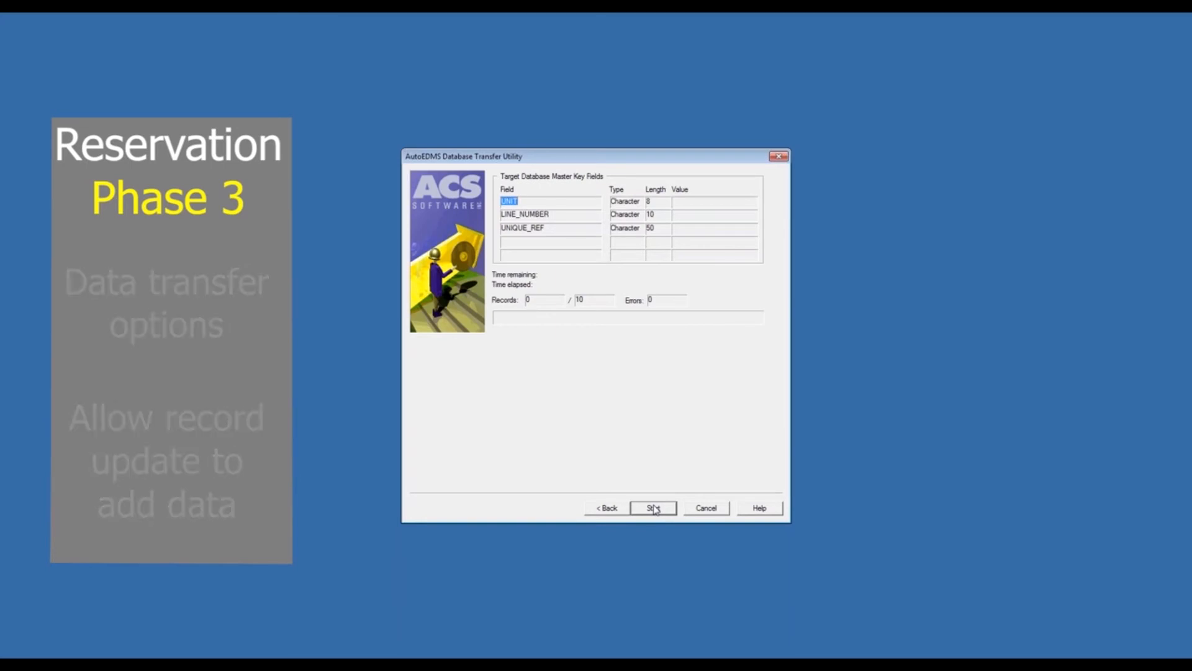
pyautogui.click(654, 508)
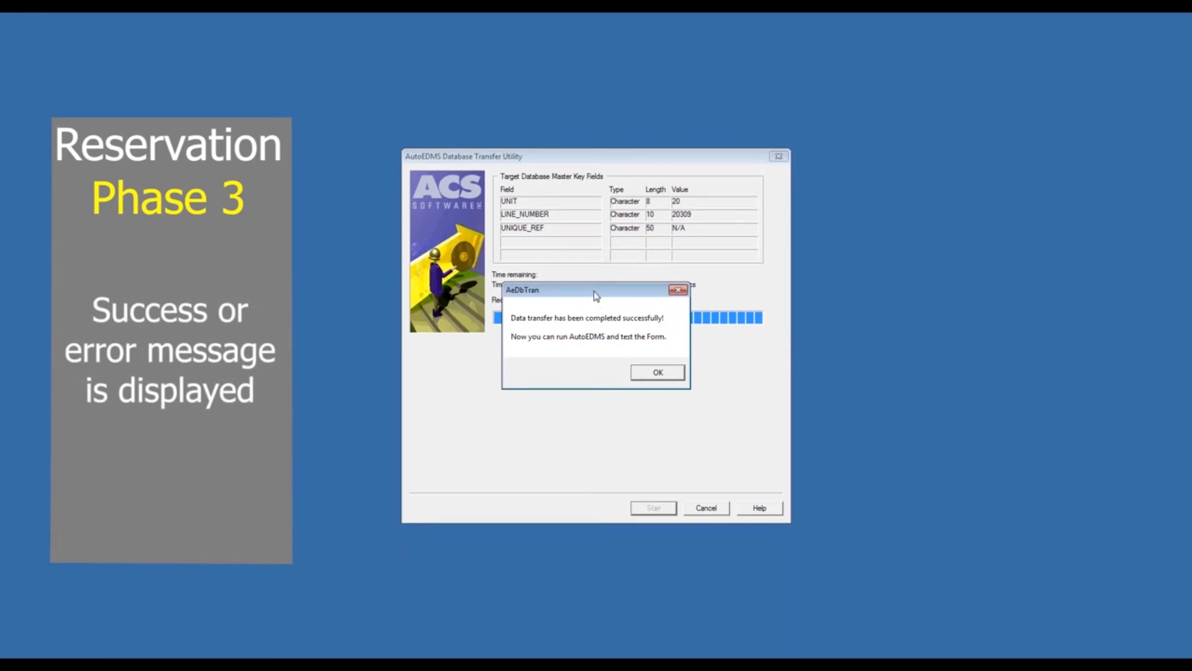
# - Check the transfer's record and error counts, then dismiss the completion message and minimize the Information Center
pyautogui.click(1097, 438)
pyautogui.moveTo(495, 299); pyautogui.dragTo(708, 299)
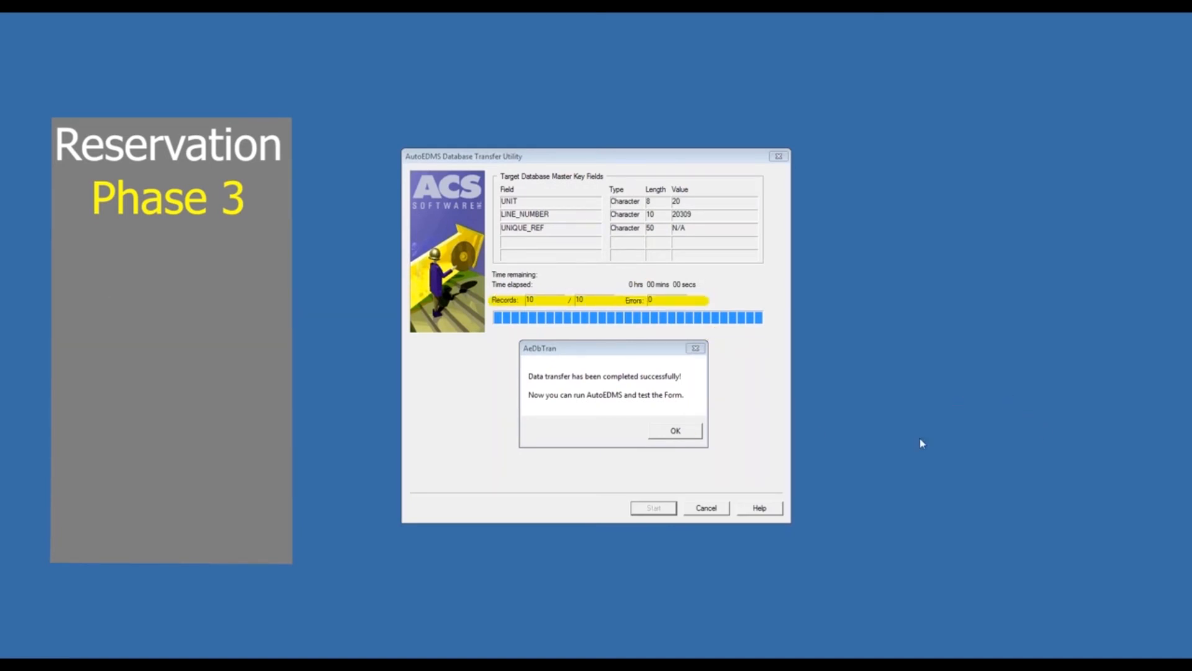
pyautogui.click(675, 431)
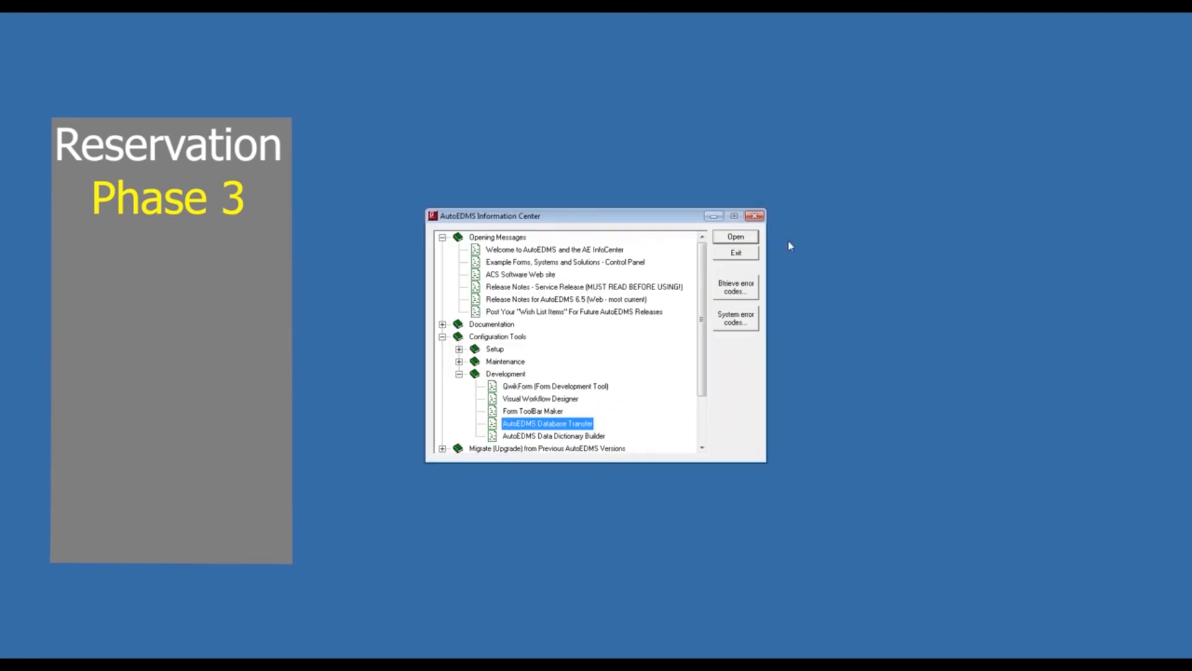
pyautogui.click(716, 217)
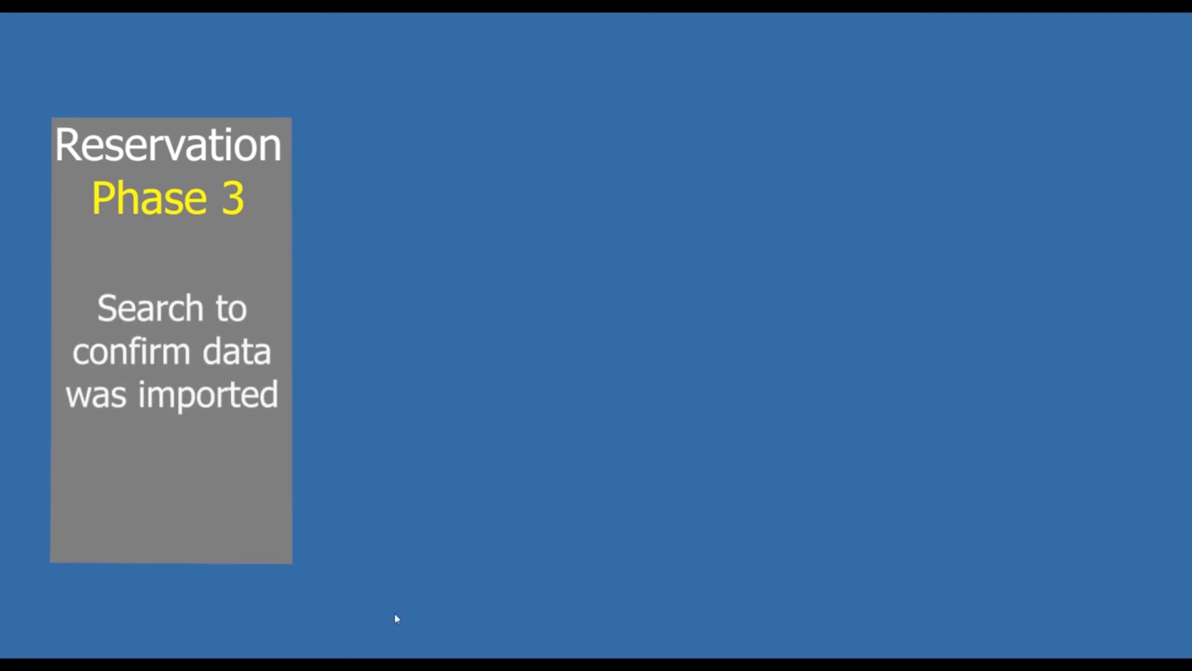
# - Restore the piping line form and search the full database for records with a job number equal to FBD2018-01
pyautogui.click(350, 657)
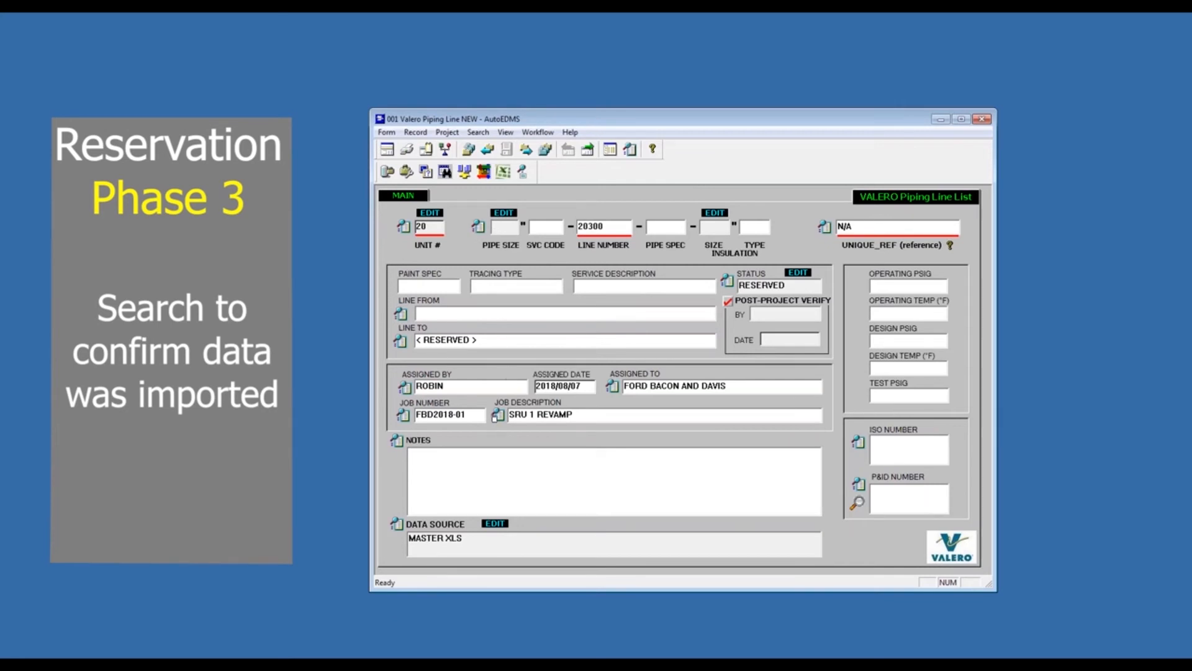
pyautogui.click(404, 416)
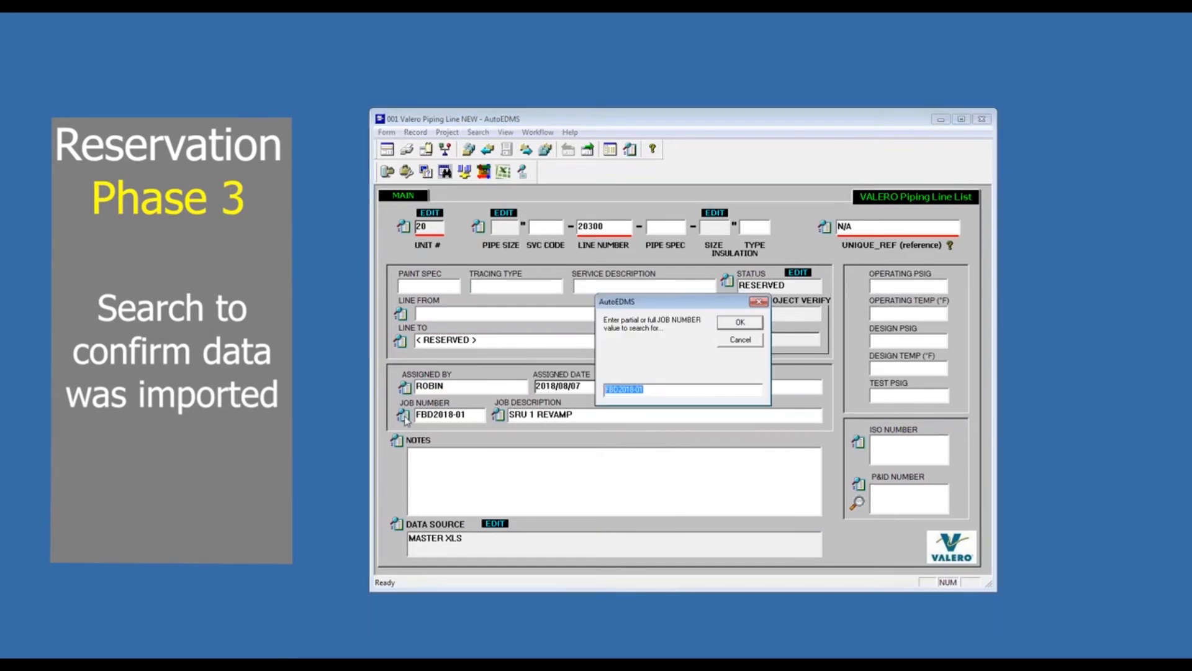
pyautogui.click(657, 388)
pyautogui.click(751, 326)
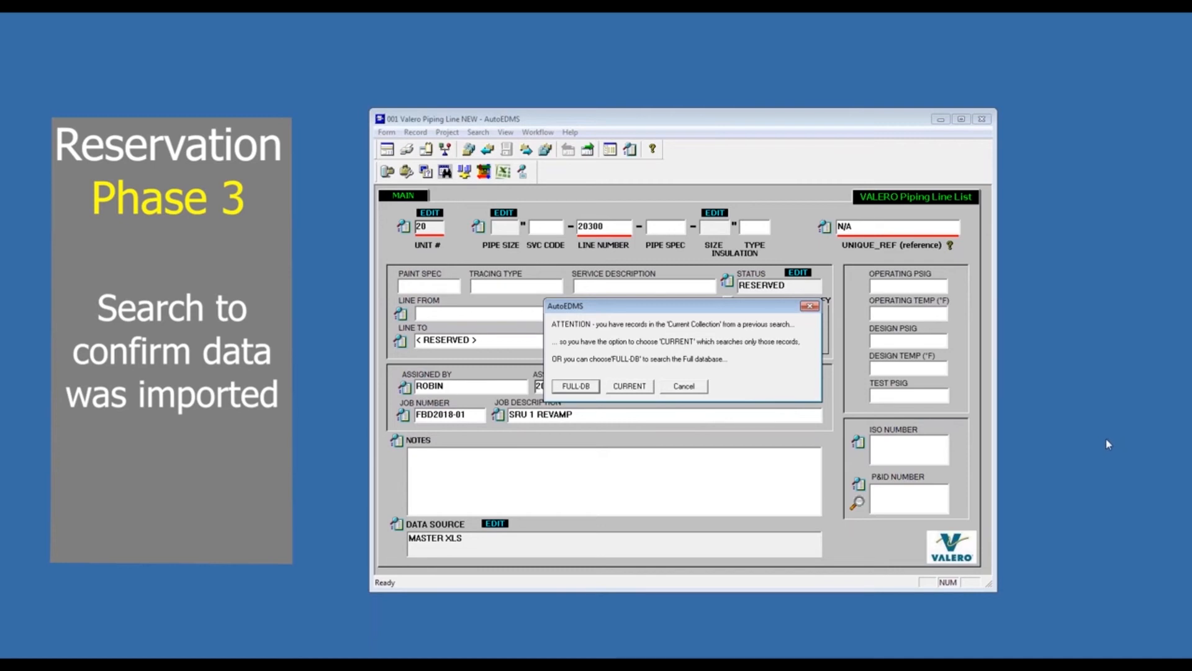
pyautogui.hotkey('ctrl', 'shift', 'd')
pyautogui.moveTo(552, 386); pyautogui.dragTo(595, 388)
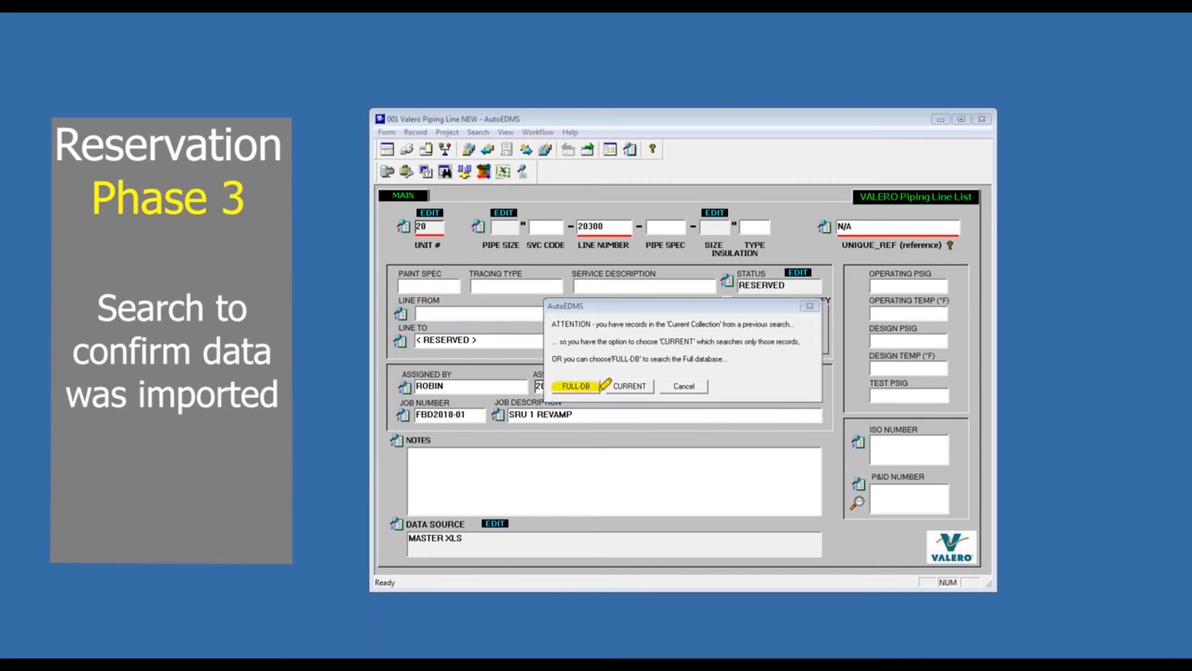
pyautogui.click(583, 390)
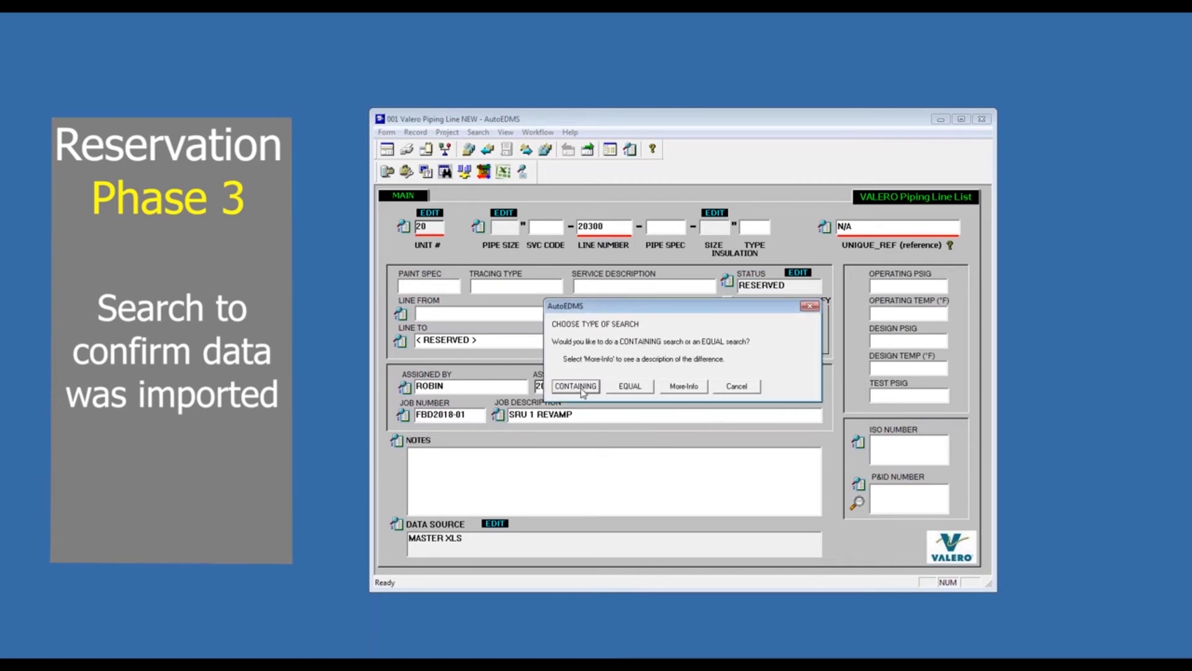
pyautogui.click(629, 388)
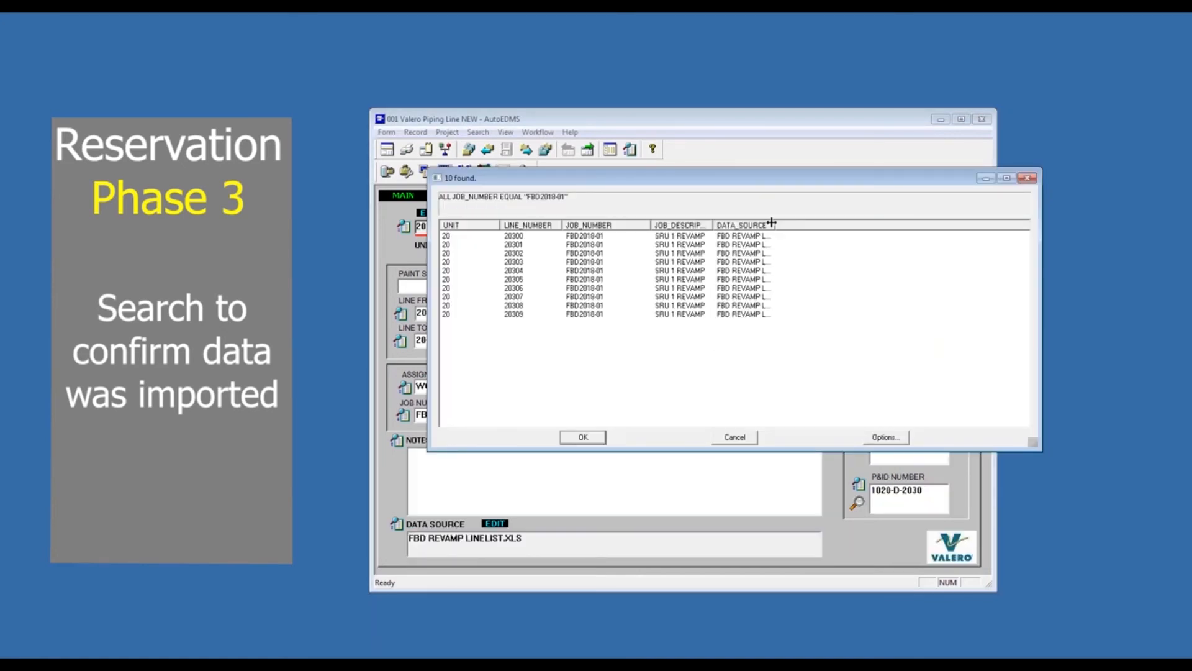
# - Open line 20300 from the search results and review its imported assignment, job, pipe size, service, spec and insulation fields
pyautogui.moveTo(711, 223); pyautogui.dragTo(753, 224)
pyautogui.doubleClick(559, 235)
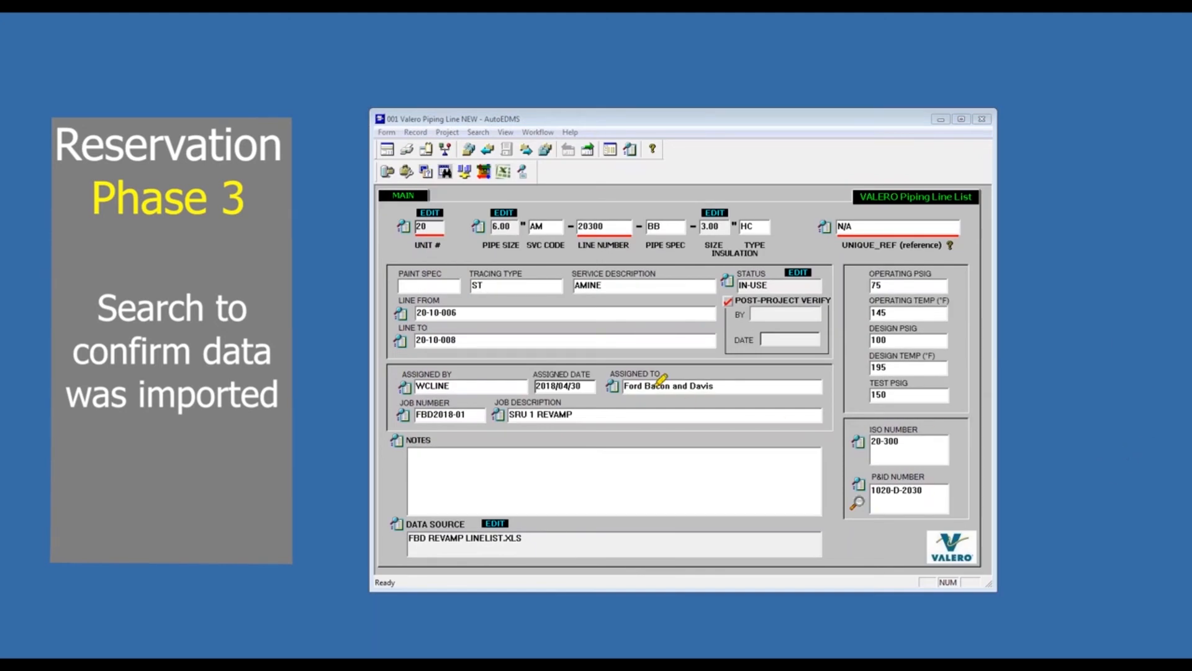
pyautogui.moveTo(609, 375); pyautogui.dragTo(674, 374)
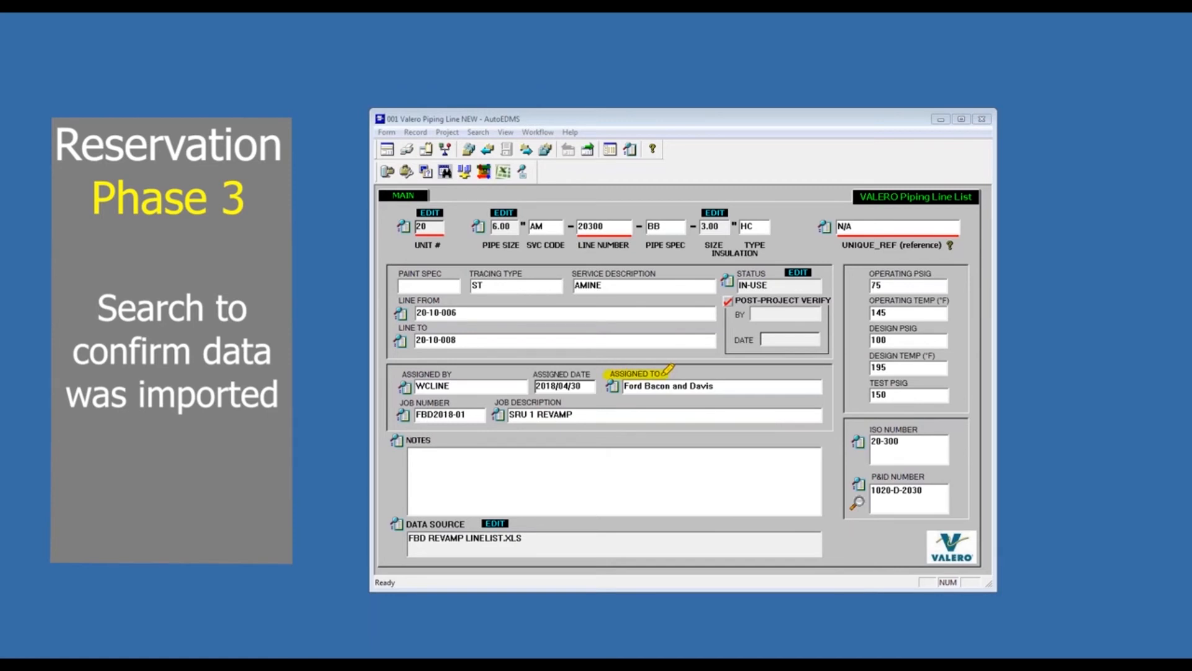
pyautogui.moveTo(400, 375); pyautogui.dragTo(450, 374)
pyautogui.moveTo(533, 375); pyautogui.dragTo(591, 374)
pyautogui.moveTo(395, 403); pyautogui.dragTo(570, 401)
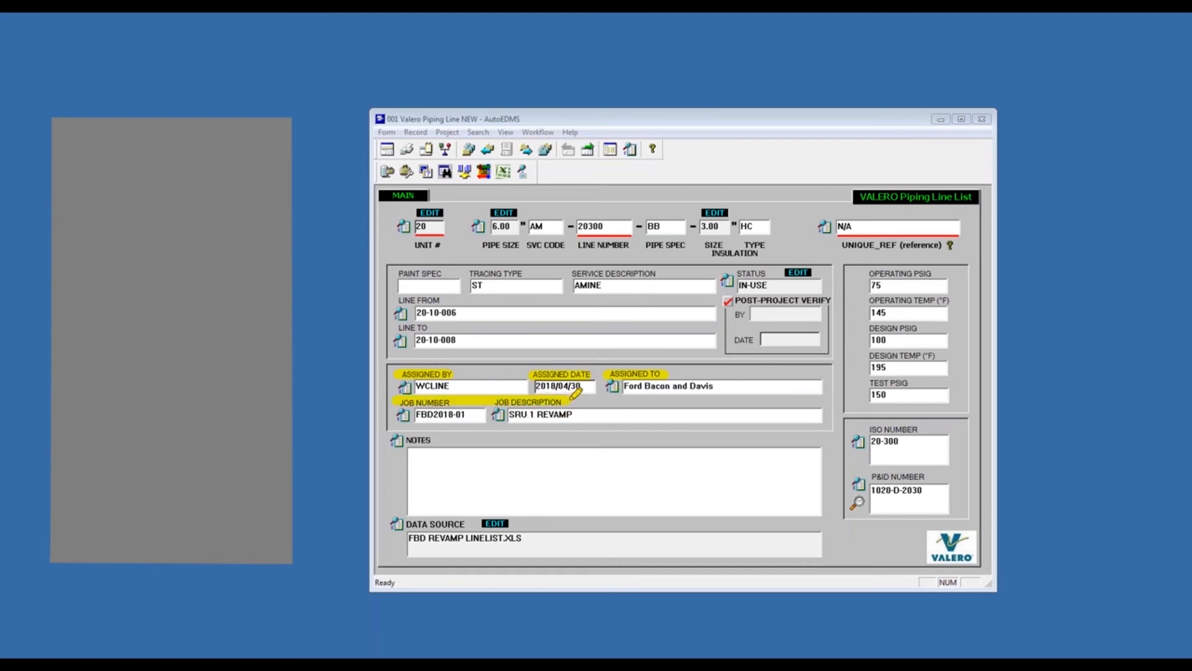
pyautogui.moveTo(489, 228); pyautogui.dragTo(790, 227)
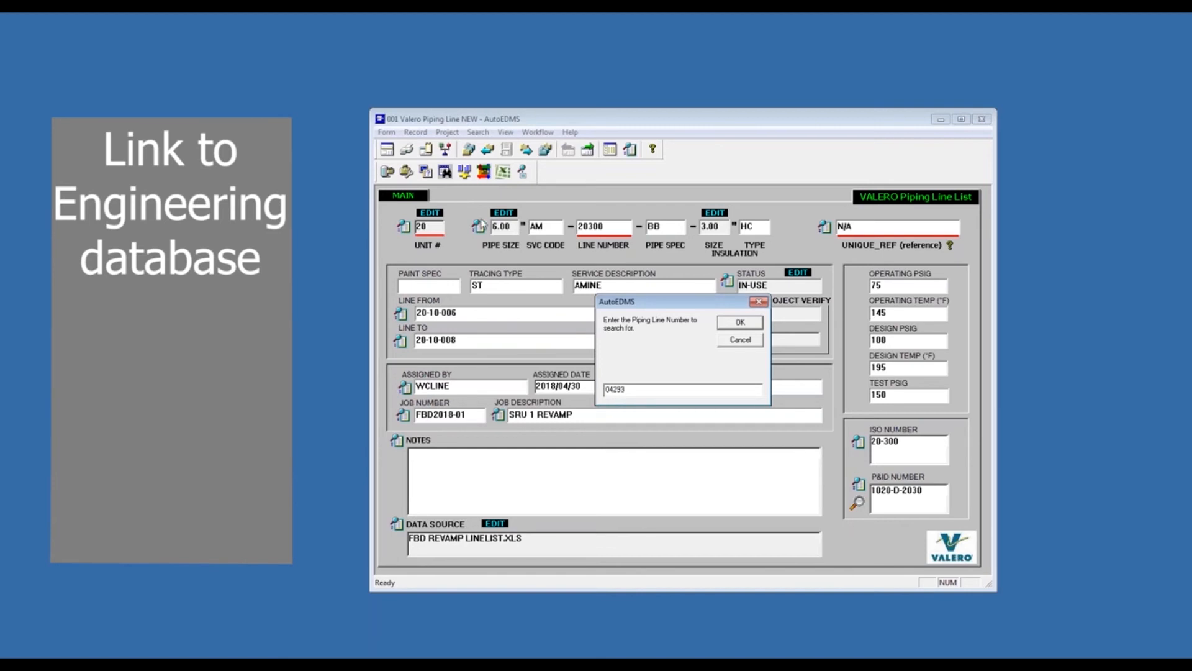
# - Search for piping line number 04293 and review the P&ID number on its record
pyautogui.click(740, 322)
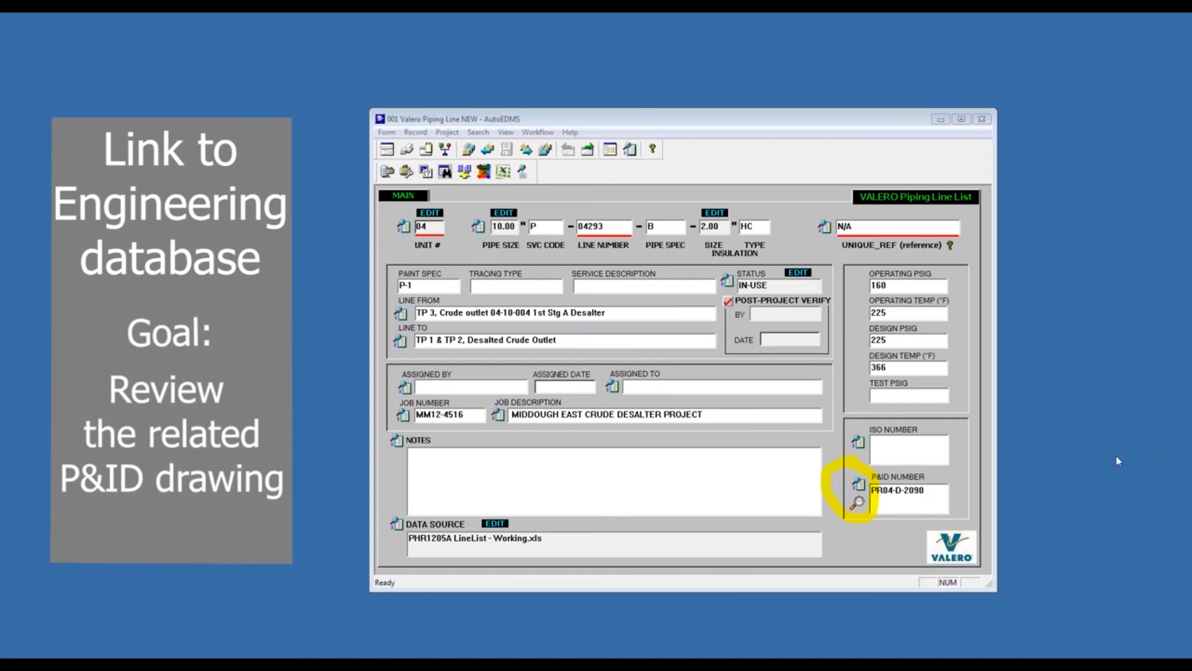
pyautogui.click(1155, 440)
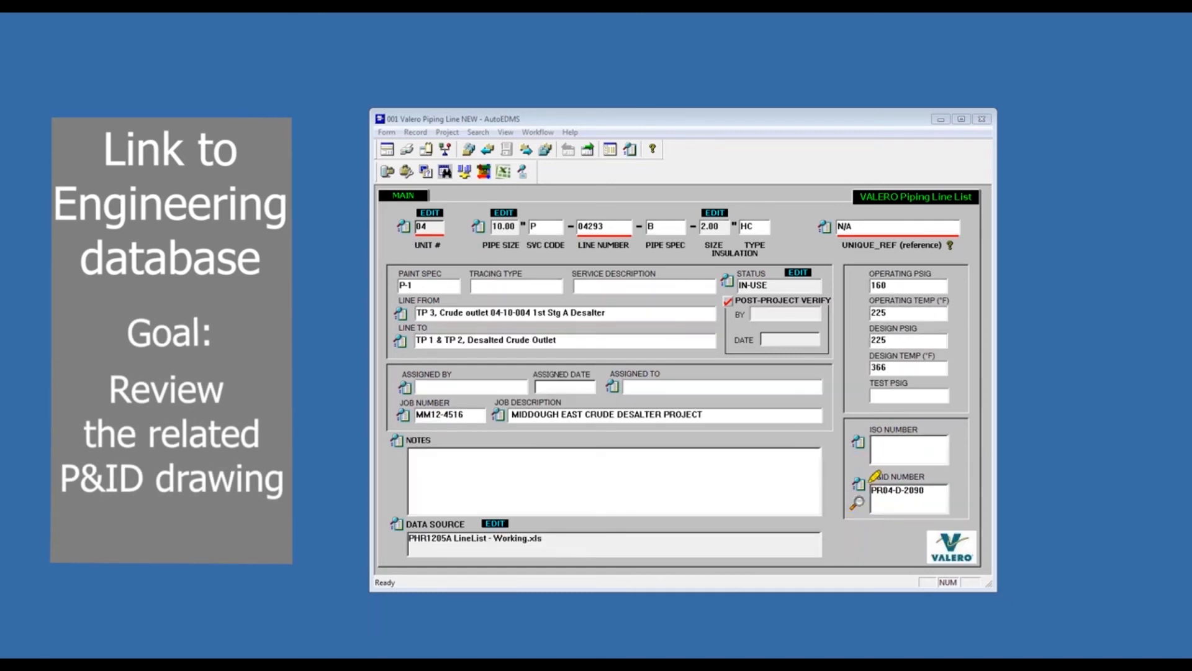
pyautogui.moveTo(879, 472)
pyautogui.mouseDown()
pyautogui.moveTo(940, 473)
pyautogui.moveTo(876, 487)
pyautogui.moveTo(941, 484)
pyautogui.moveTo(869, 488)
pyautogui.moveTo(947, 491)
pyautogui.mouseUp()
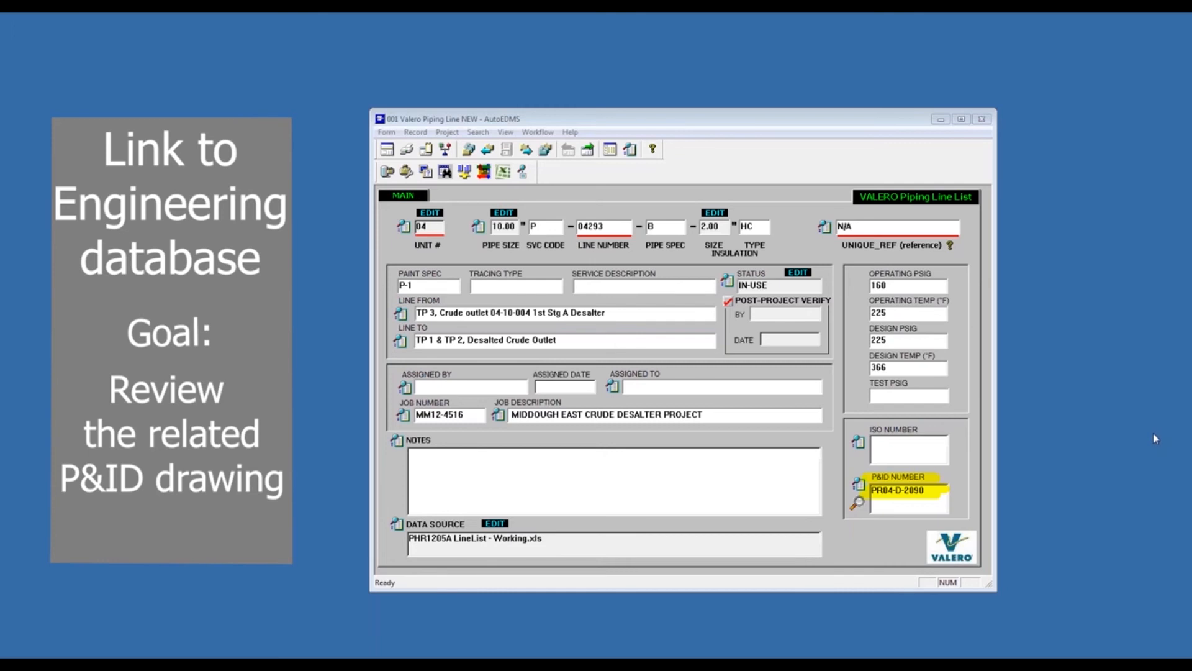
pyautogui.press('Escape')
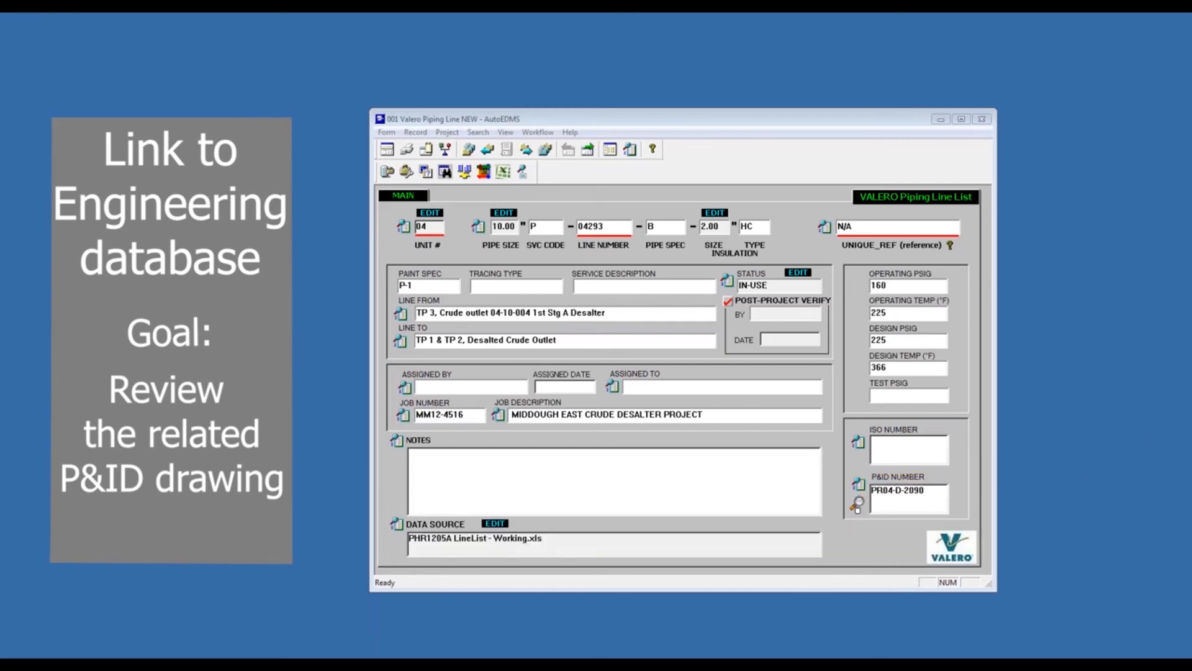
# - Load the engineering drawing record linked to the line's P&ID number and move its window clear of the piping line form
pyautogui.click(858, 504)
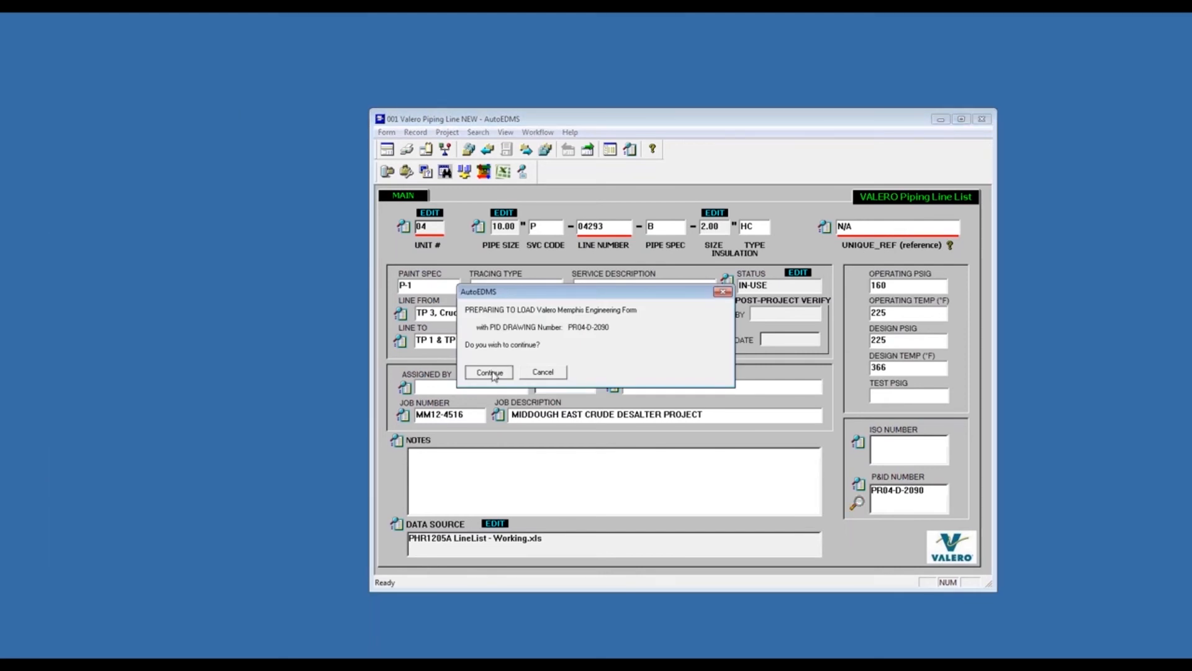
pyautogui.click(491, 372)
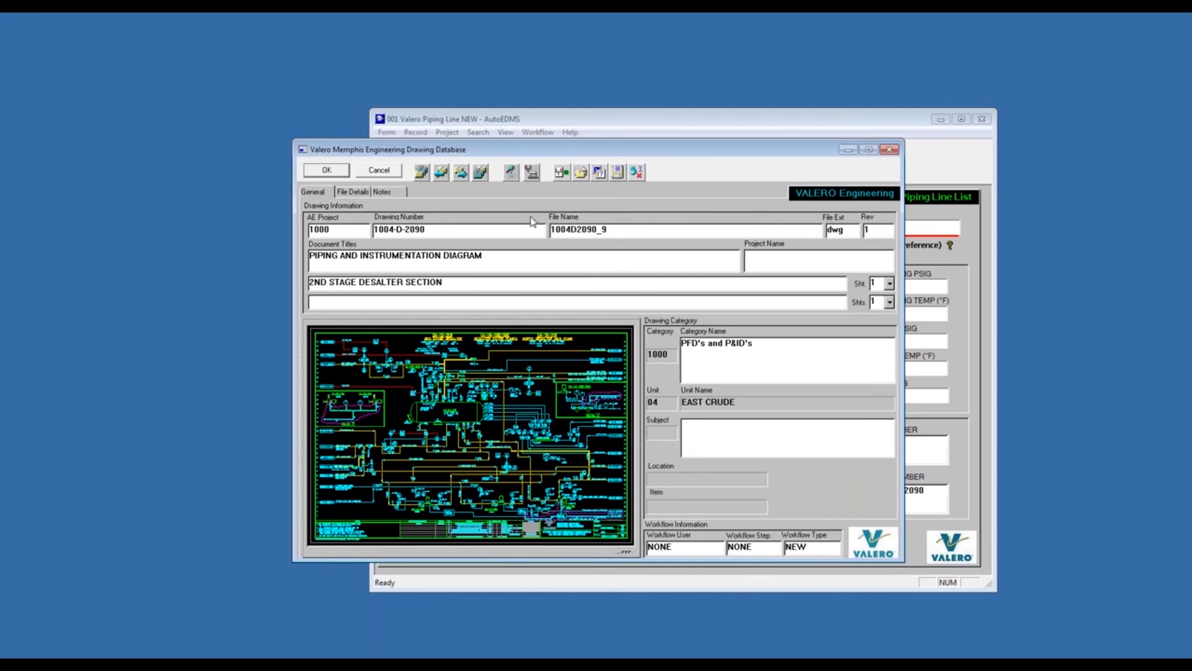
pyautogui.moveTo(533, 215); pyautogui.dragTo(503, 213)
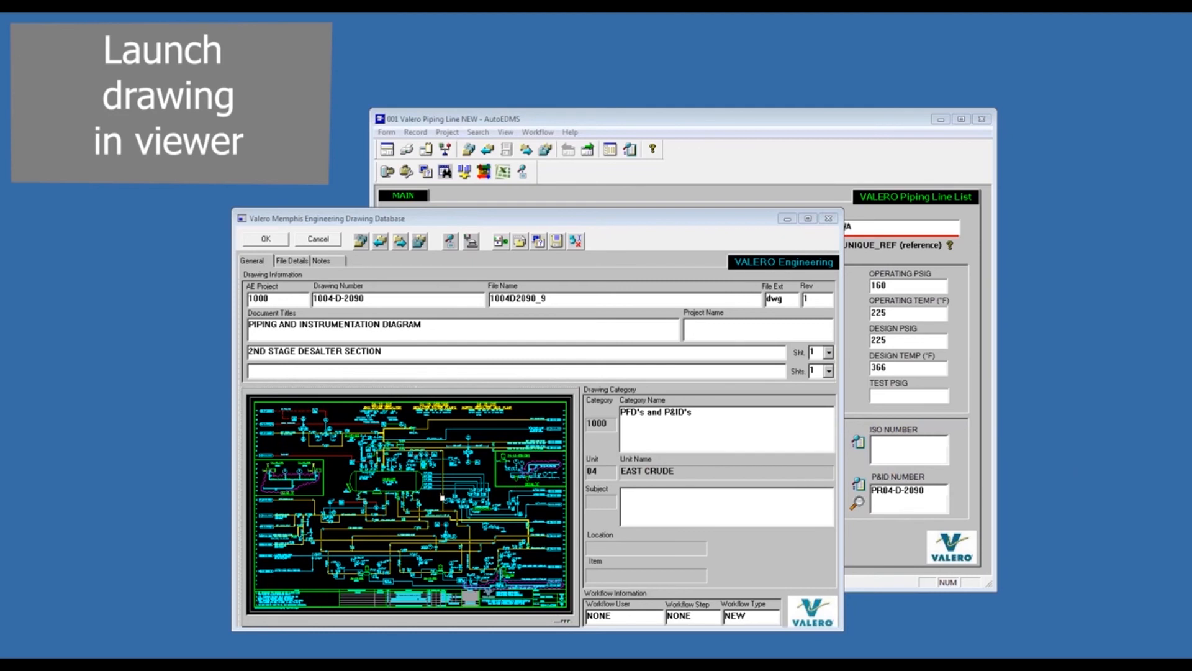
# - Launch the linked P&ID drawing in the viewer and examine its title block, then return to the full drawing
pyautogui.click(442, 497)
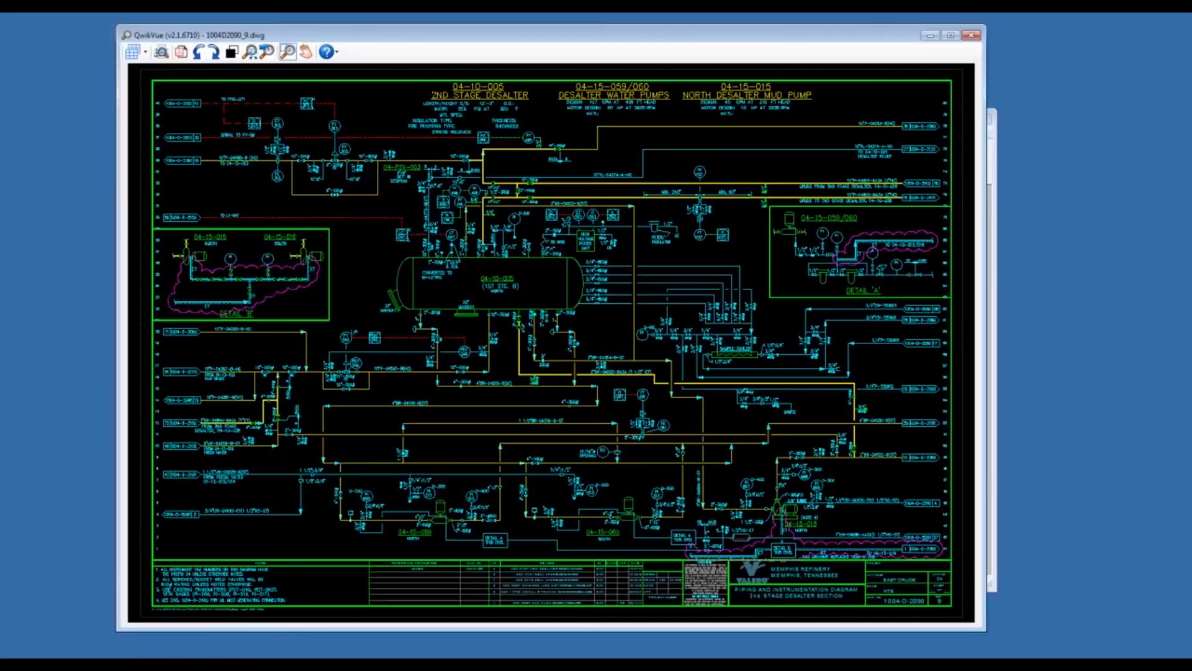
pyautogui.moveTo(568, 39); pyautogui.dragTo(596, 56)
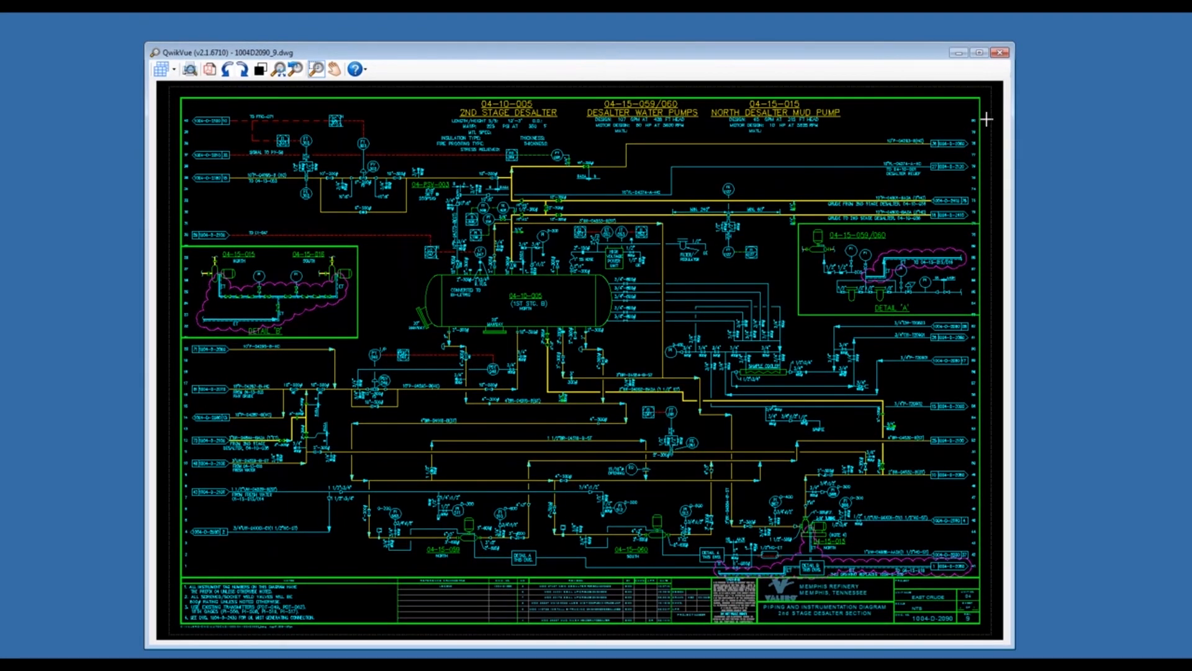
pyautogui.moveTo(979, 627)
pyautogui.mouseDown()
pyautogui.moveTo(907, 571)
pyautogui.moveTo(726, 542)
pyautogui.mouseUp()
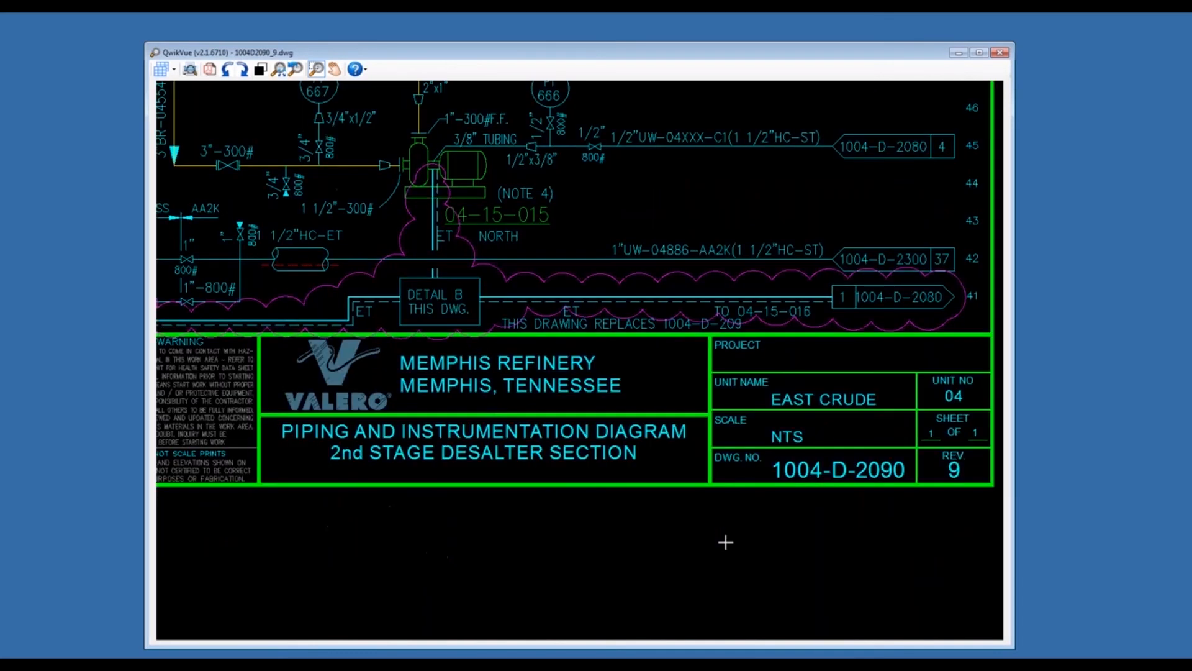
pyautogui.rightClick(360, 193)
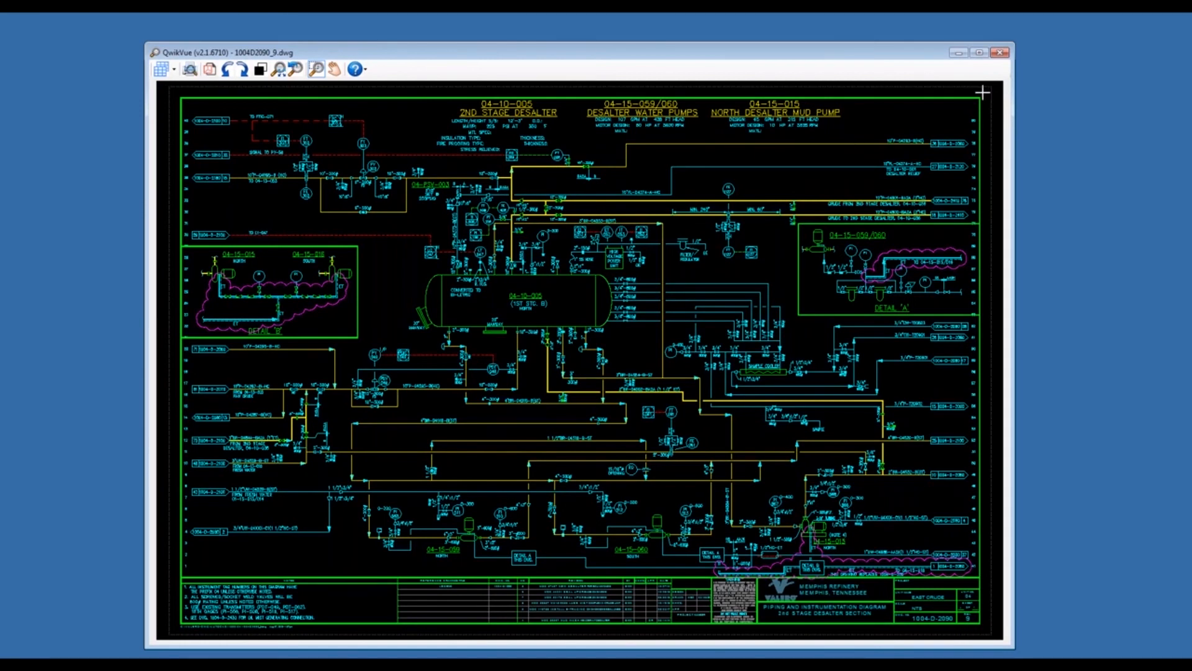
# - Locate the label of line 04293 near the drawing's upper right corner and examine it
pyautogui.moveTo(813, 92)
pyautogui.mouseDown()
pyautogui.moveTo(641, 175)
pyautogui.moveTo(607, 226)
pyautogui.mouseUp()
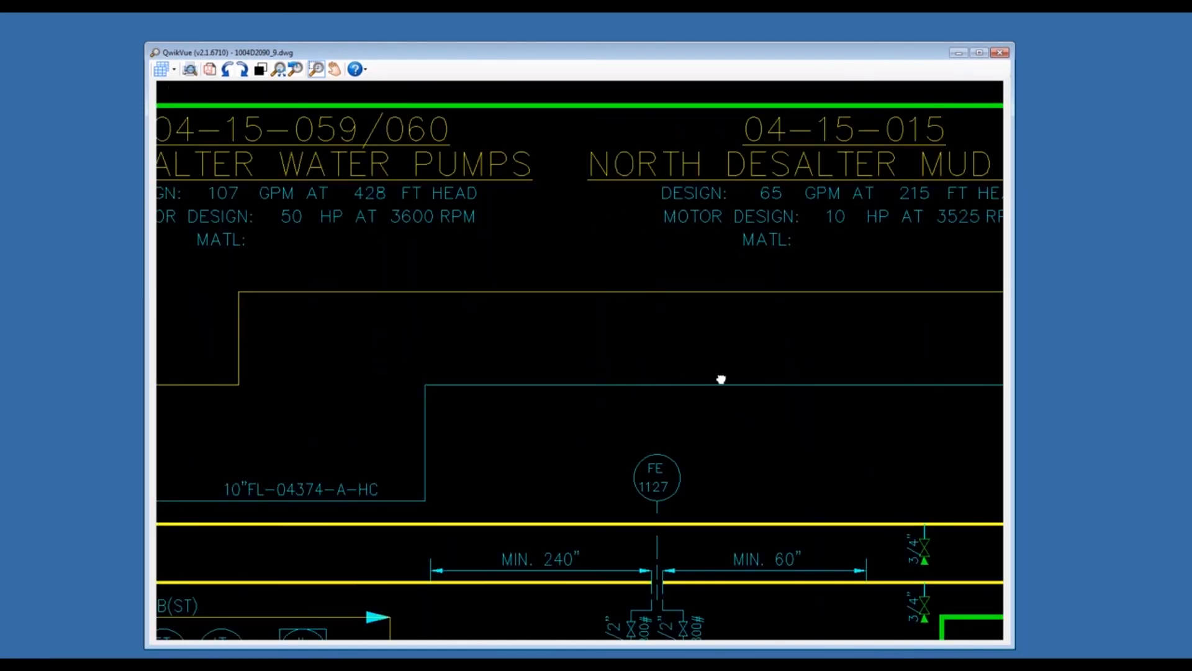
pyautogui.moveTo(718, 378)
pyautogui.mouseDown()
pyautogui.moveTo(556, 359)
pyautogui.moveTo(291, 372)
pyautogui.mouseUp()
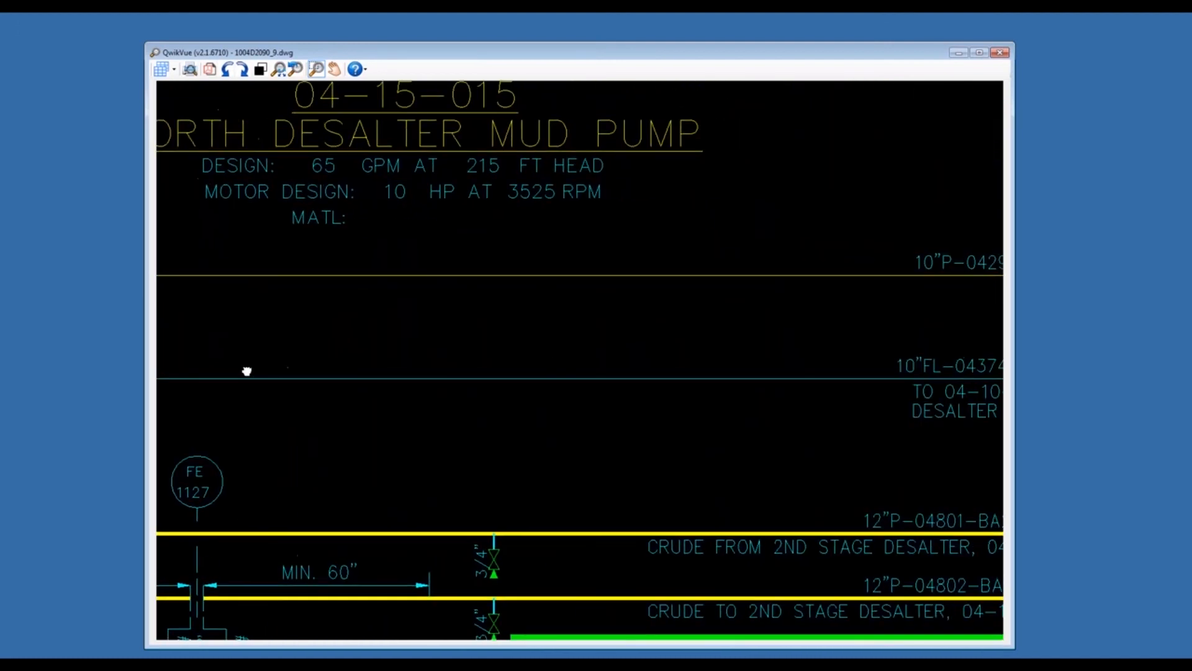
pyautogui.moveTo(751, 339); pyautogui.dragTo(423, 346)
pyautogui.click(1091, 436)
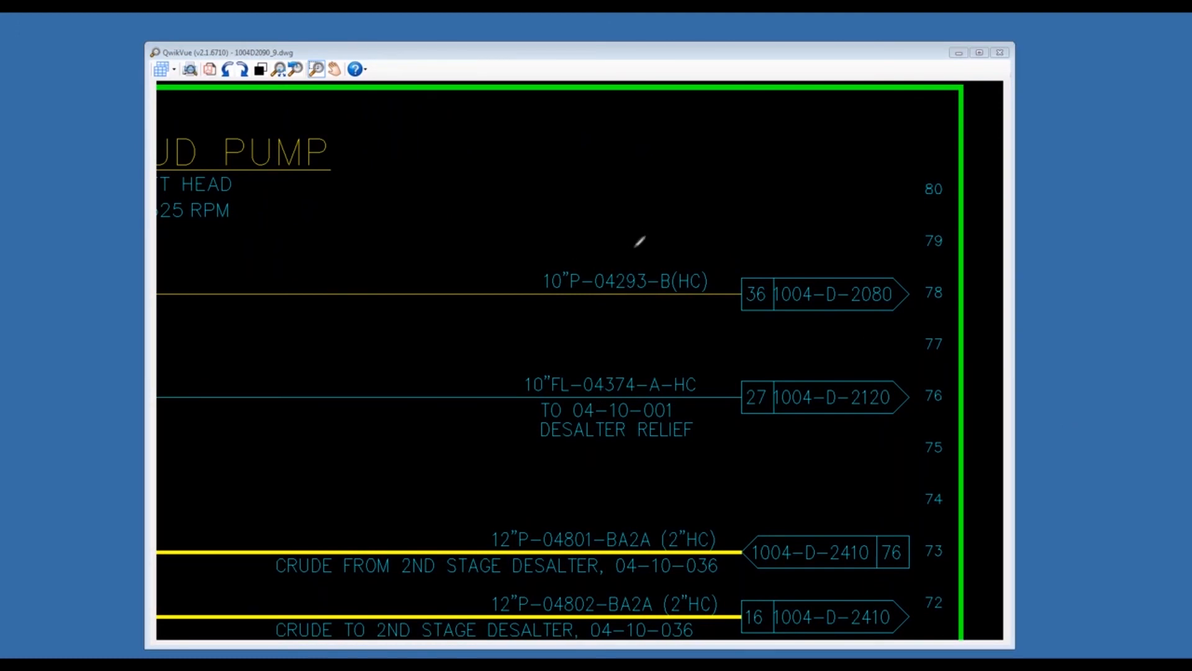
pyautogui.moveTo(627, 244)
pyautogui.mouseDown()
pyautogui.moveTo(596, 338)
pyautogui.moveTo(697, 311)
pyautogui.moveTo(724, 258)
pyautogui.moveTo(618, 242)
pyautogui.mouseUp()
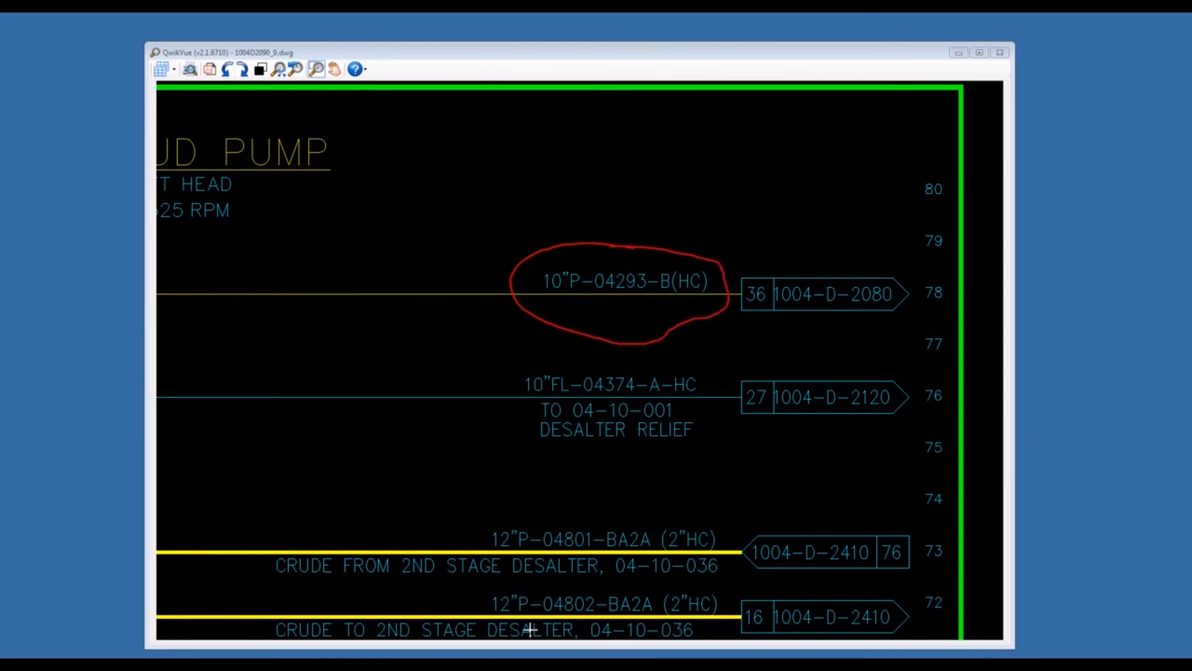
# - Compare the form's pipe size, service, line number, spec and insulation fields with the drawing label, then show the whole drawing again
pyautogui.click(285, 657)
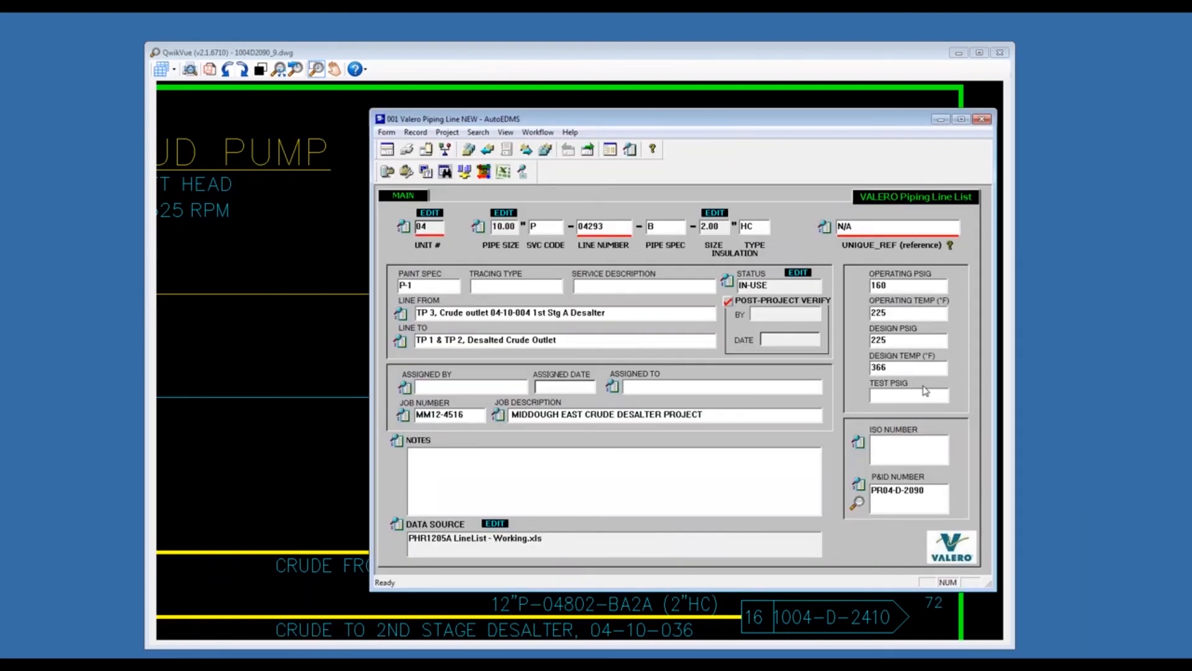
pyautogui.click(1091, 431)
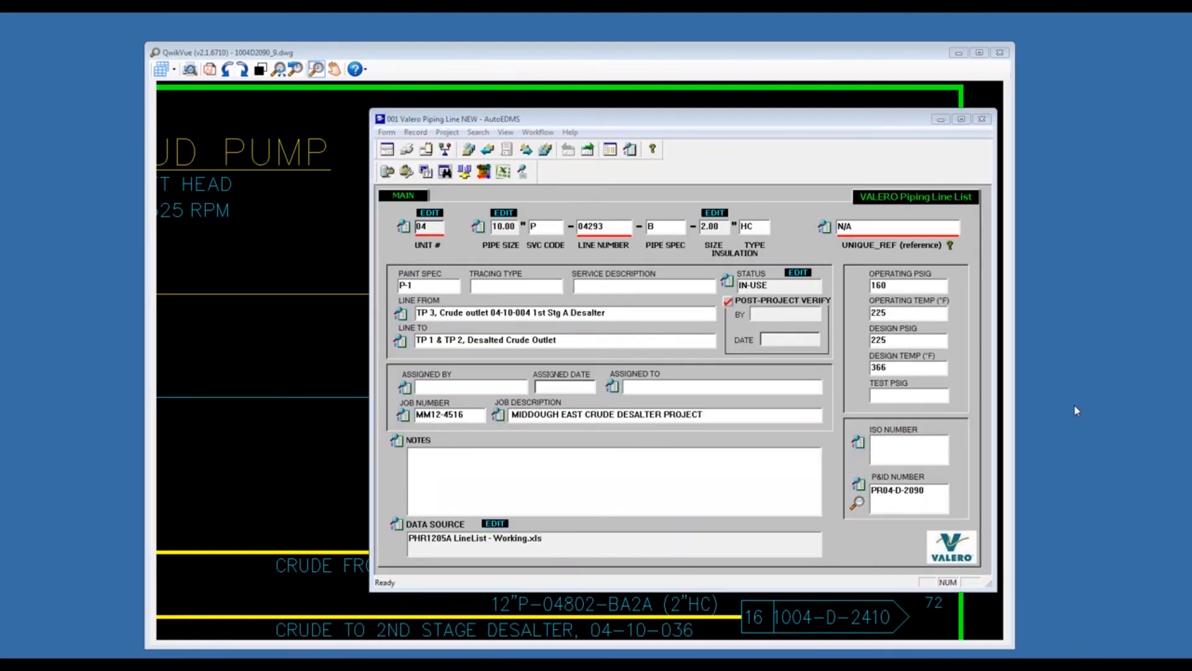
pyautogui.moveTo(483, 225); pyautogui.dragTo(771, 226)
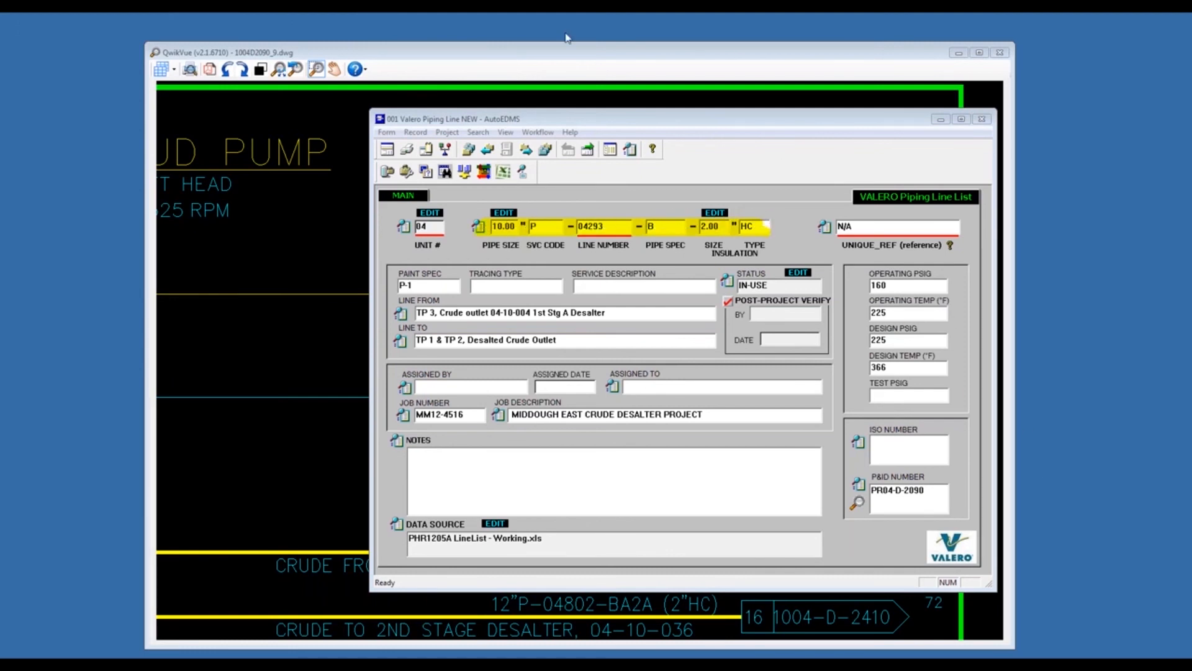
pyautogui.click(713, 98)
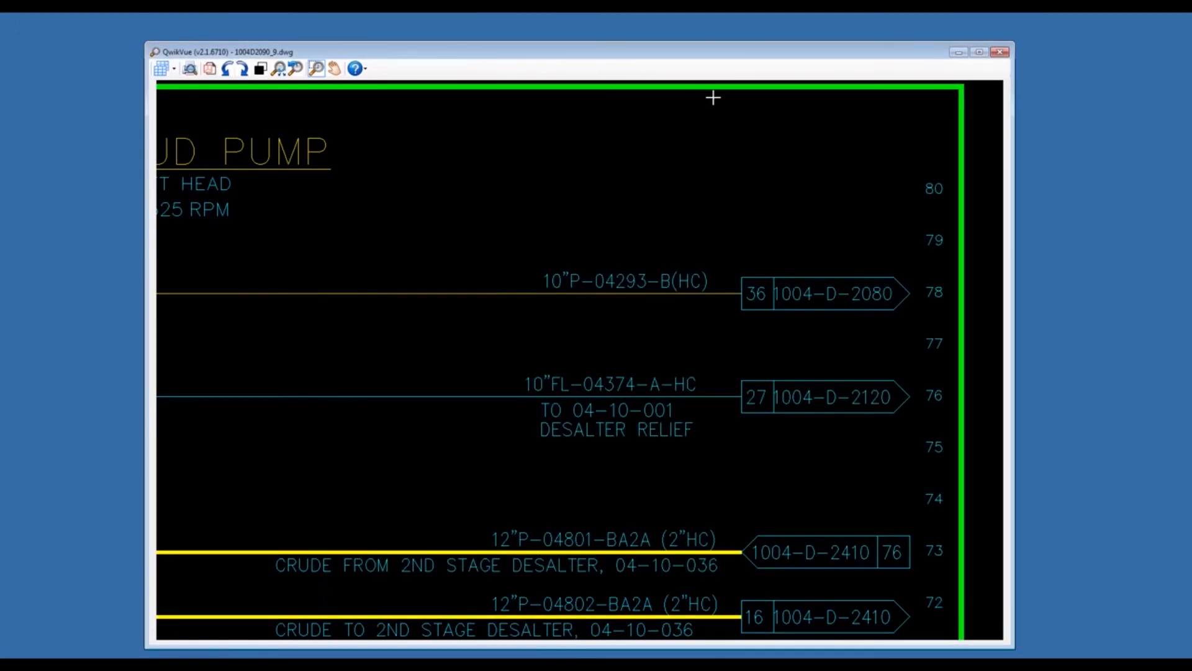
pyautogui.rightClick(612, 230)
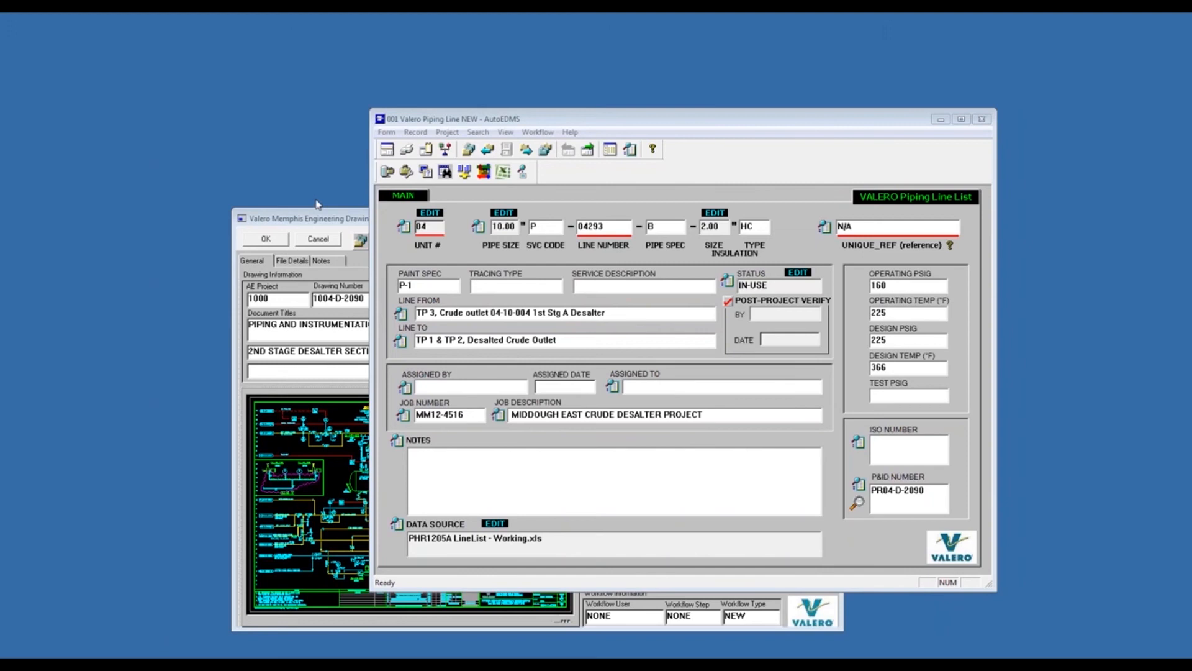
# - Arrange the drawing database and piping line windows apart, then cancel out of the drawing record
pyautogui.click(334, 213)
pyautogui.moveTo(333, 217); pyautogui.dragTo(166, 180)
pyautogui.moveTo(660, 123); pyautogui.dragTo(824, 169)
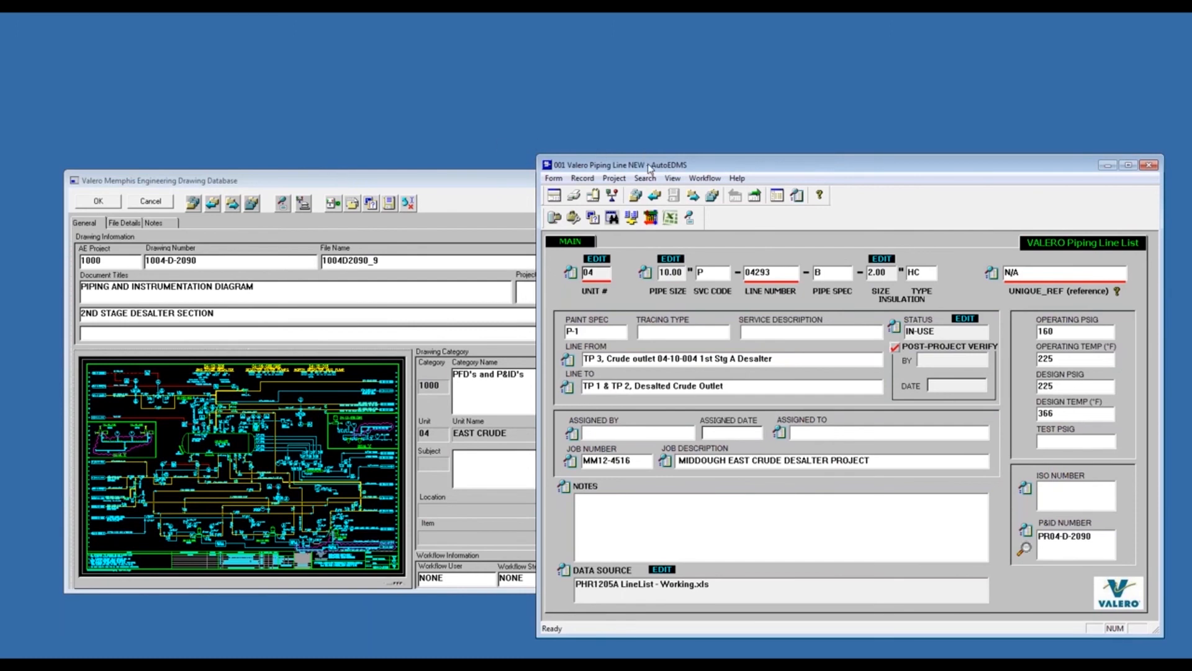
pyautogui.moveTo(647, 162); pyautogui.dragTo(446, 132)
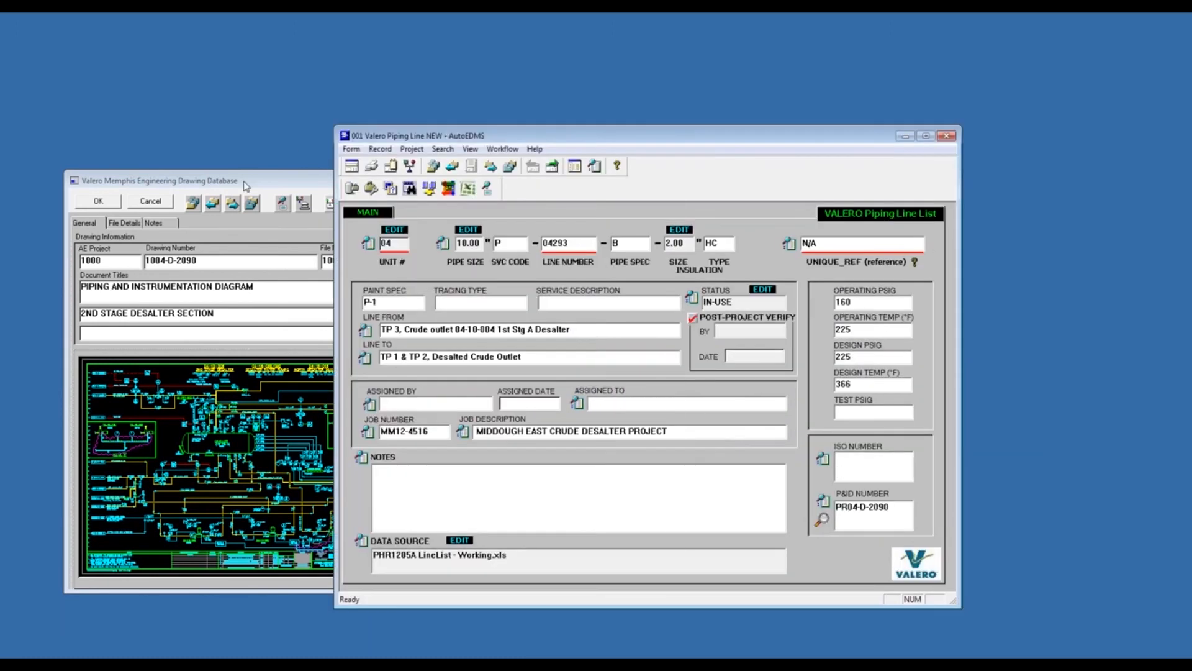
pyautogui.click(247, 179)
pyautogui.click(154, 205)
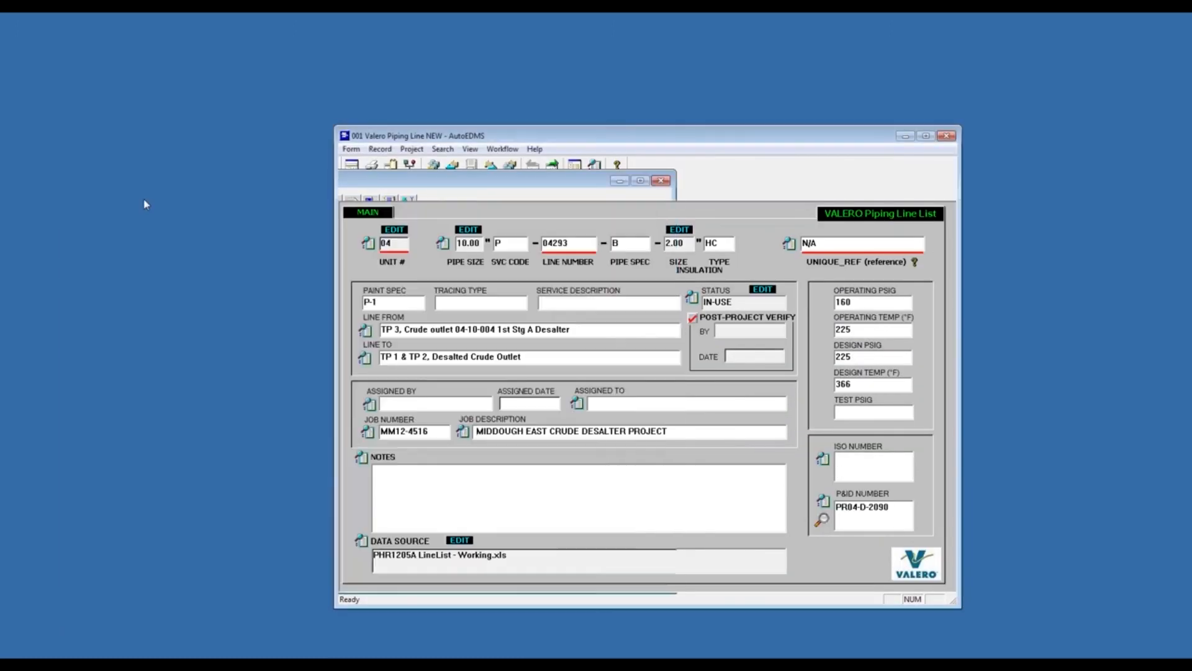